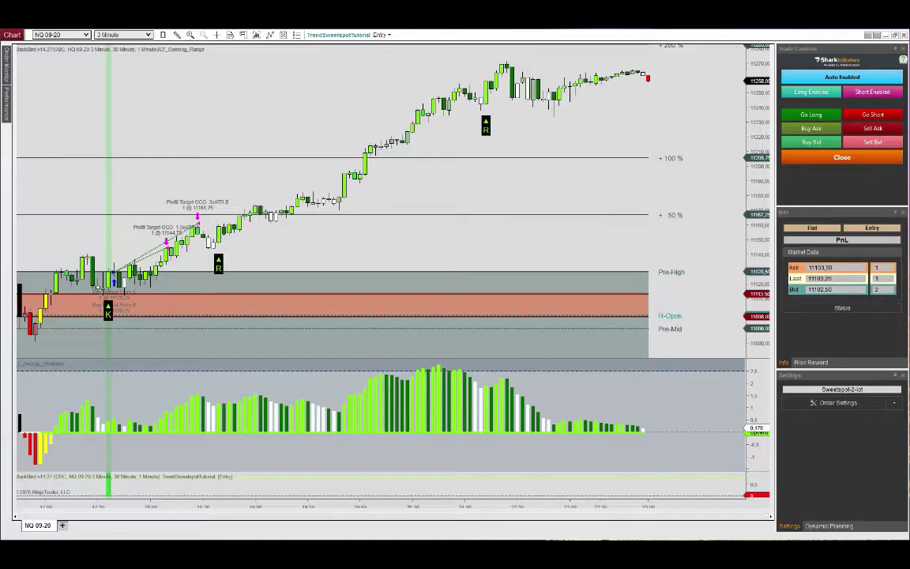
Open BloodHound and review the Long - Key S/R Pre-Session Levels solver settings
scroll(295, 501, up, 5)
click(326, 36)
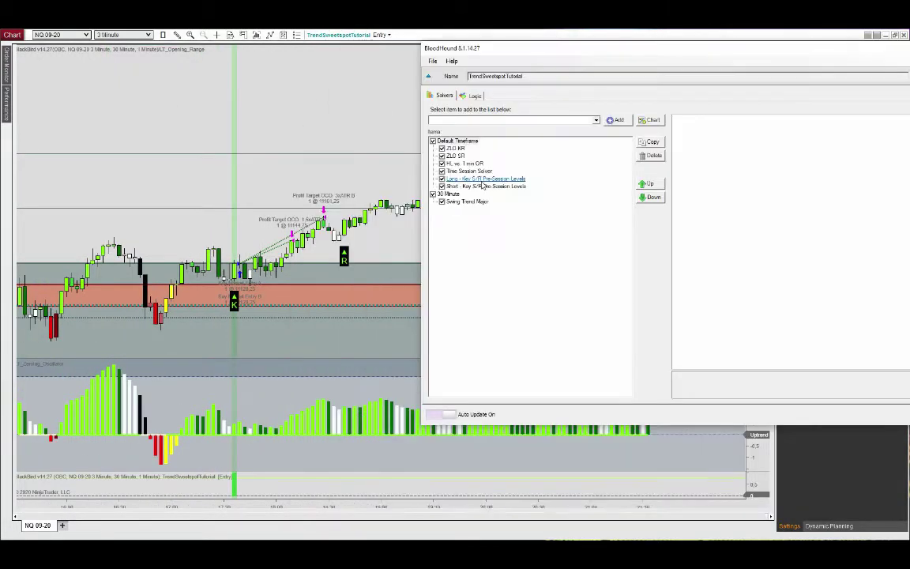
click(482, 181)
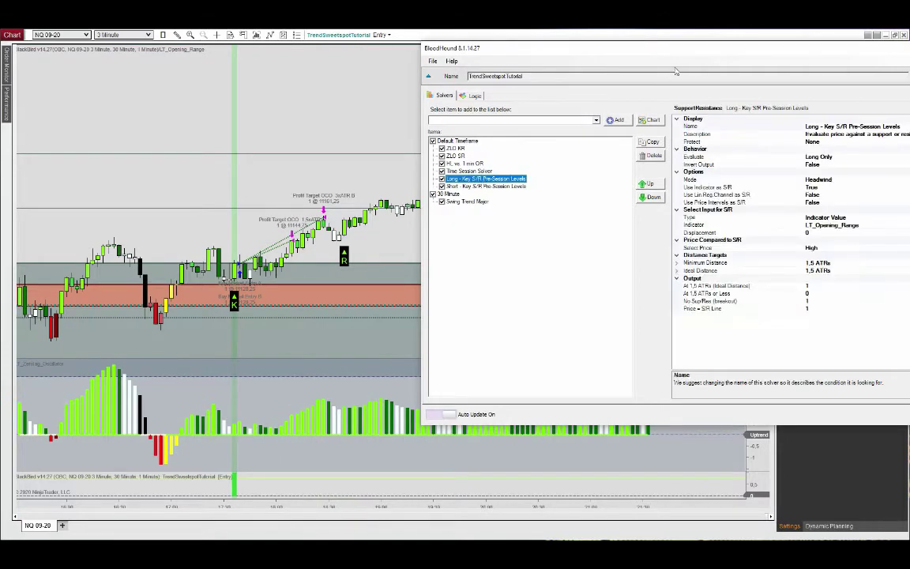
drag(690, 51, 612, 64)
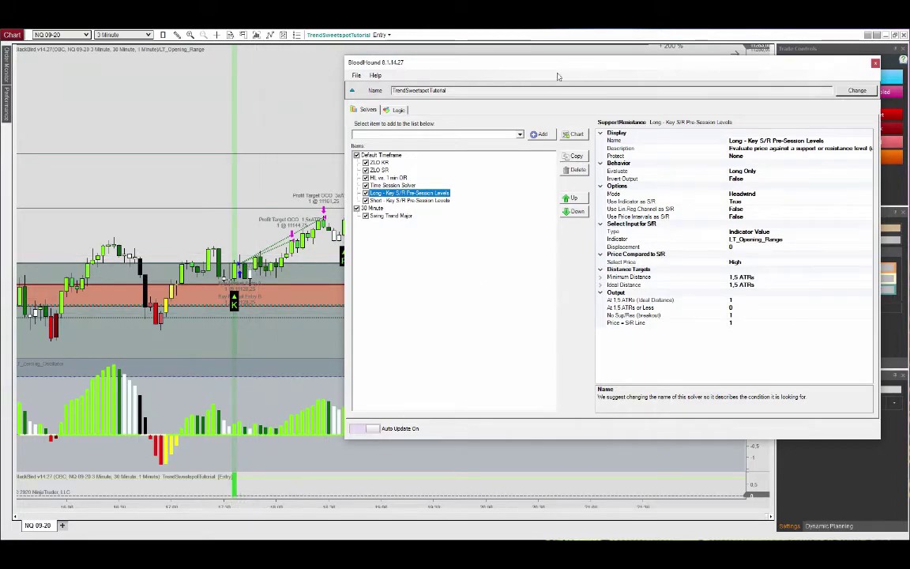
drag(558, 70, 607, 126)
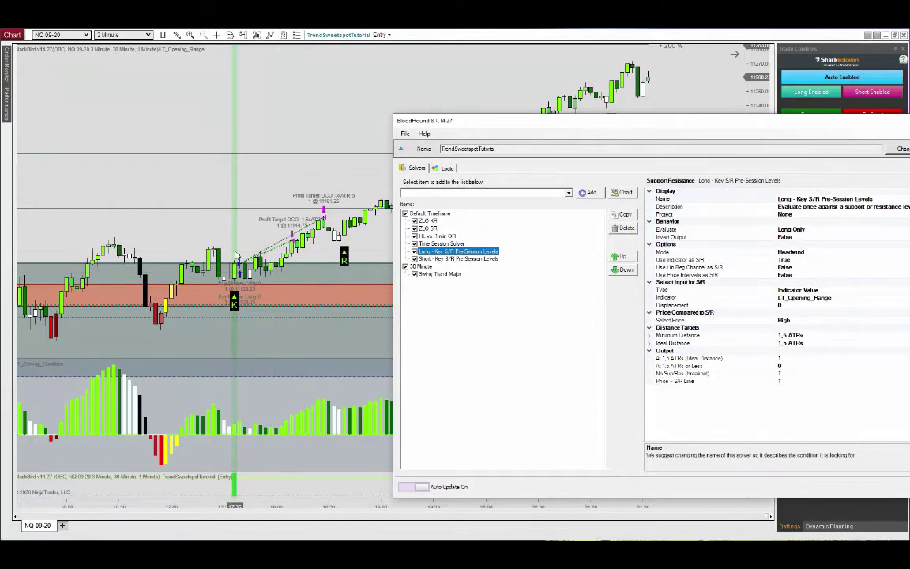
drag(595, 128, 545, 308)
drag(652, 308, 654, 127)
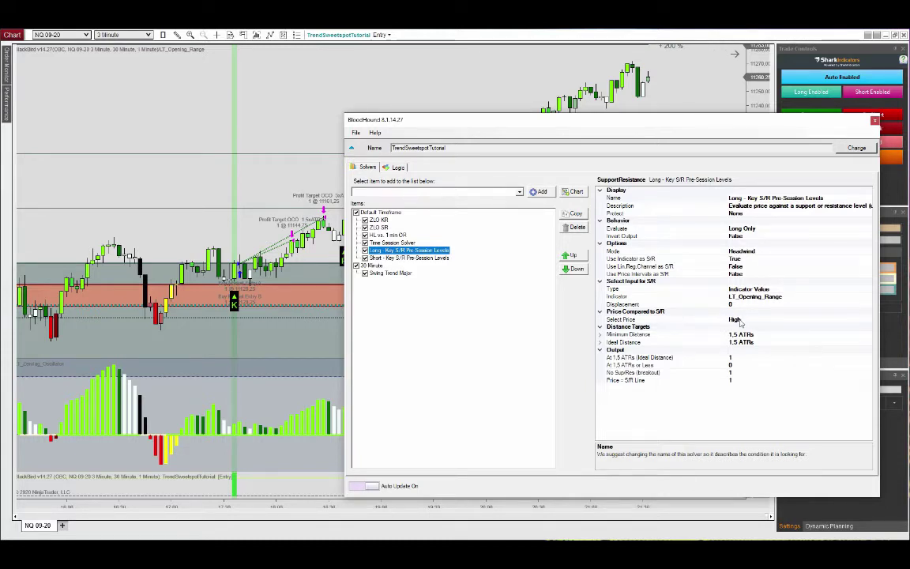
Review the Short - Key S/R Pre-Session Levels solver and Entry logic graph, then close BloodHound
click(399, 259)
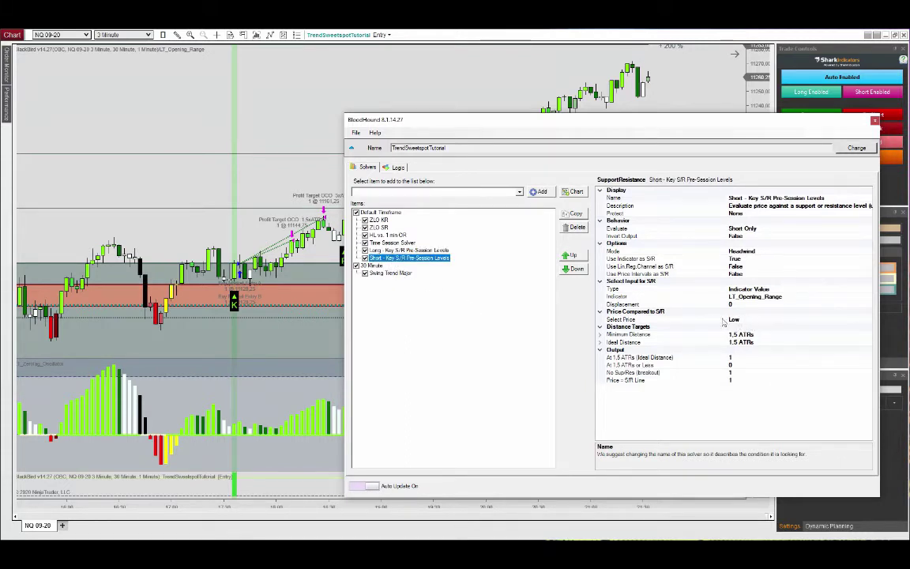
click(395, 166)
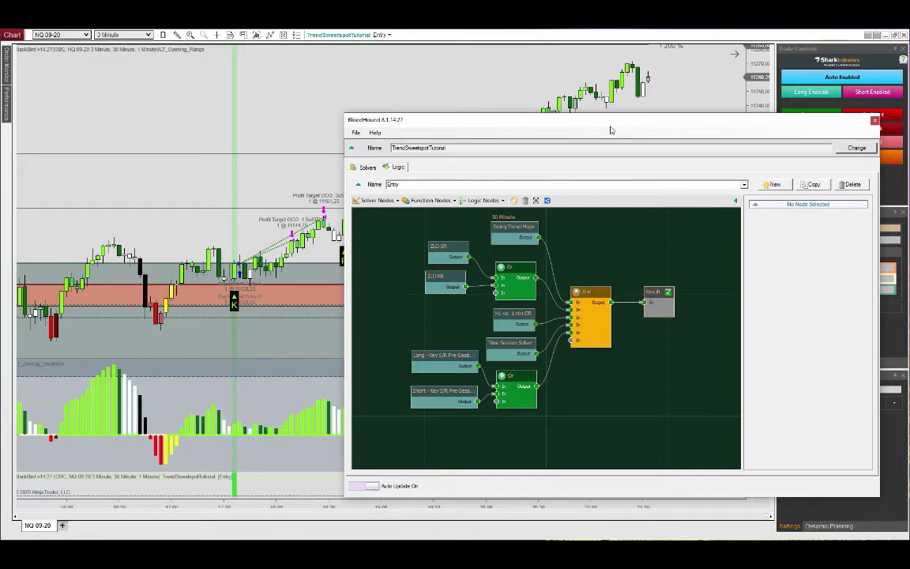
key(alt+F4)
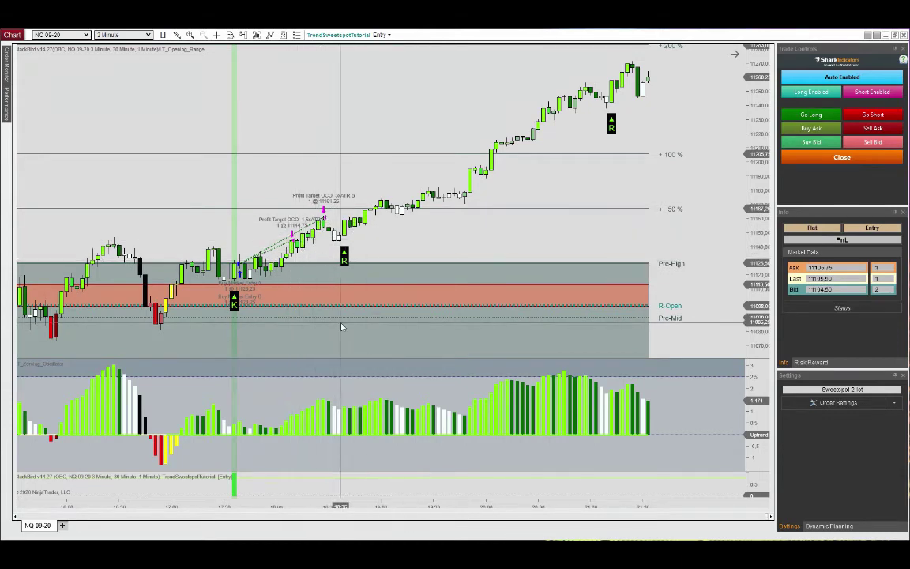
scroll(342, 324, up, 10)
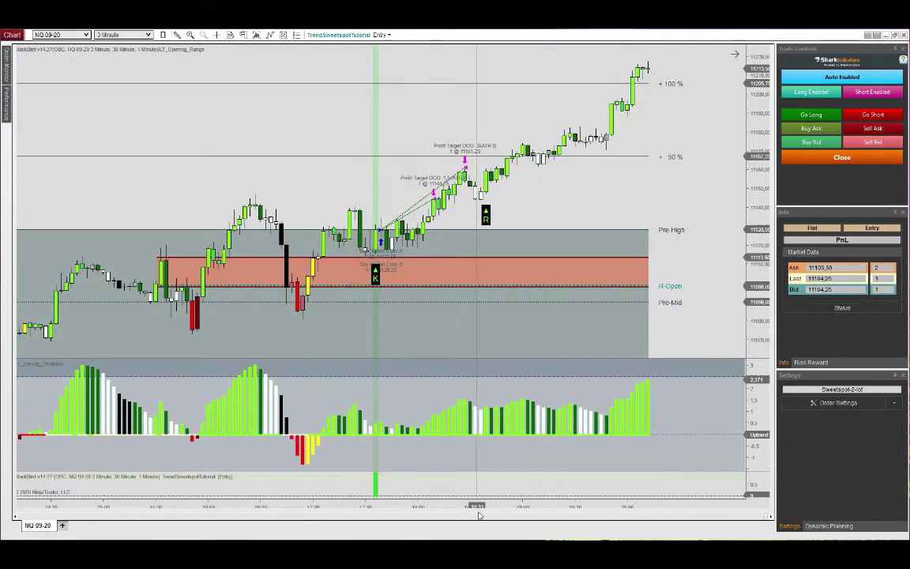
scroll(342, 474, down, 10)
scroll(366, 309, up, 7)
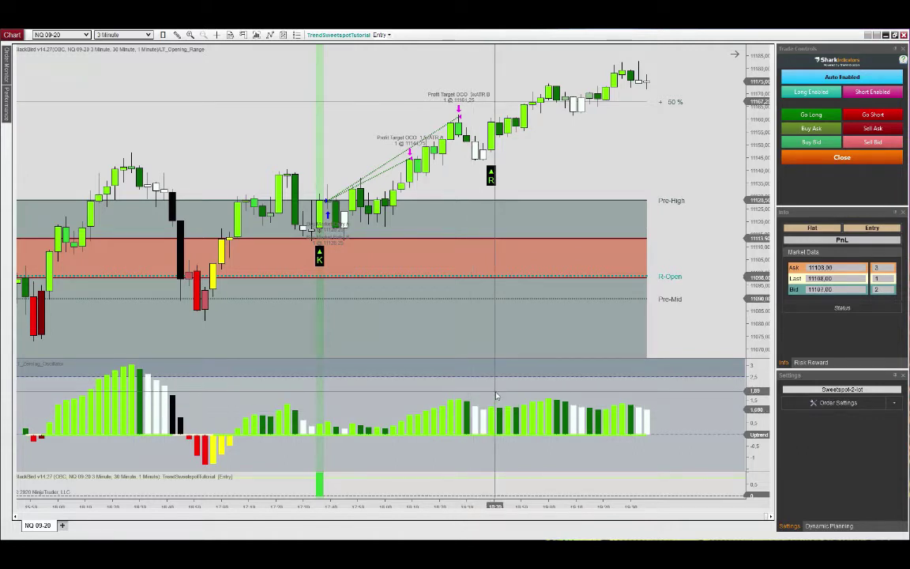
Add the LizardTrader LT_Swing_Trend indicator to the chart
right_click(386, 114)
click(403, 162)
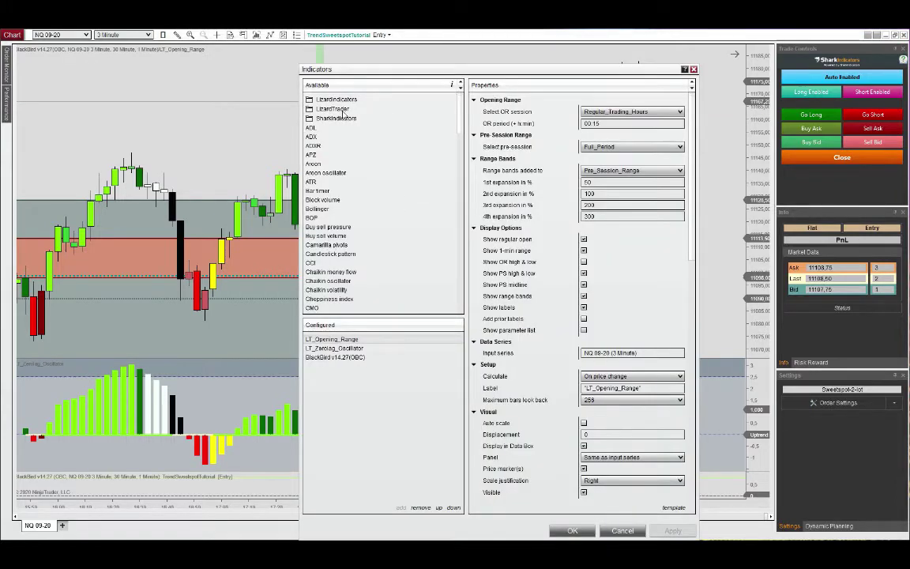
double_click(343, 111)
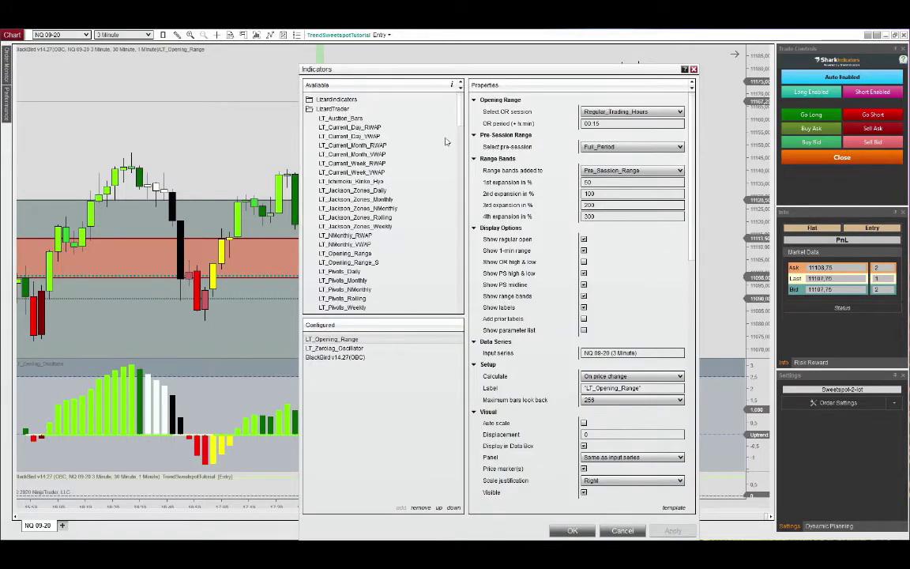
scroll(445, 158, down, 5)
scroll(445, 158, down, 1)
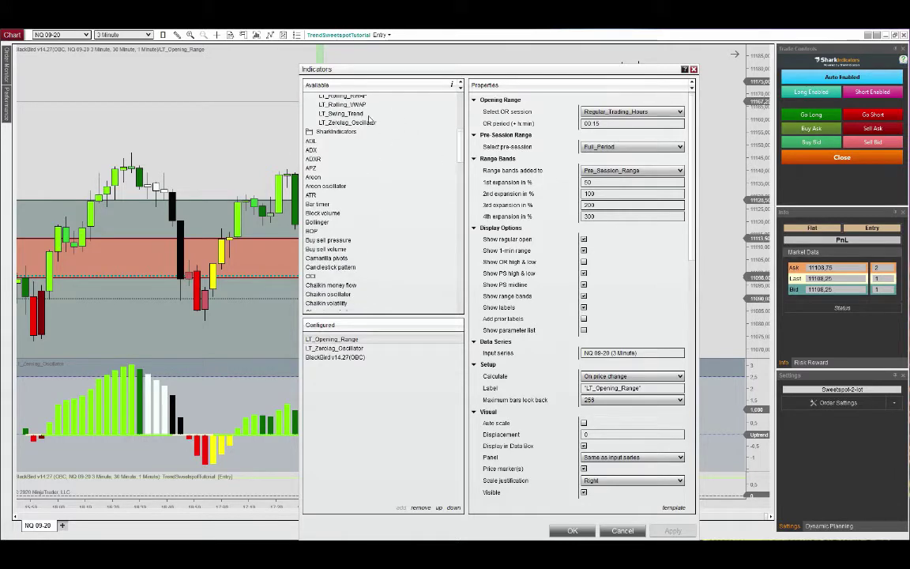
double_click(343, 114)
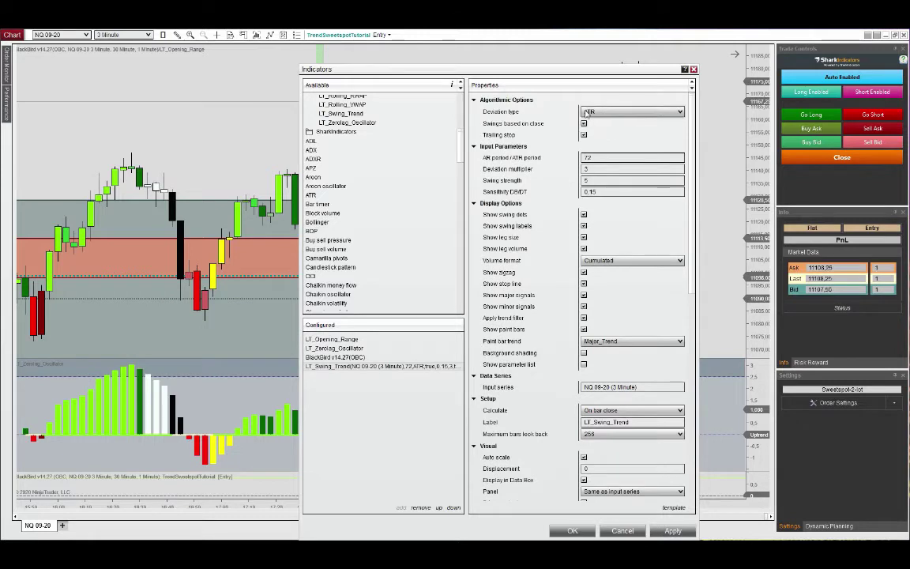
Set LT_Swing_Trend's ATR period to 50, deviation multiplier 1.5 and swing strength 1
click(588, 157)
text(50)
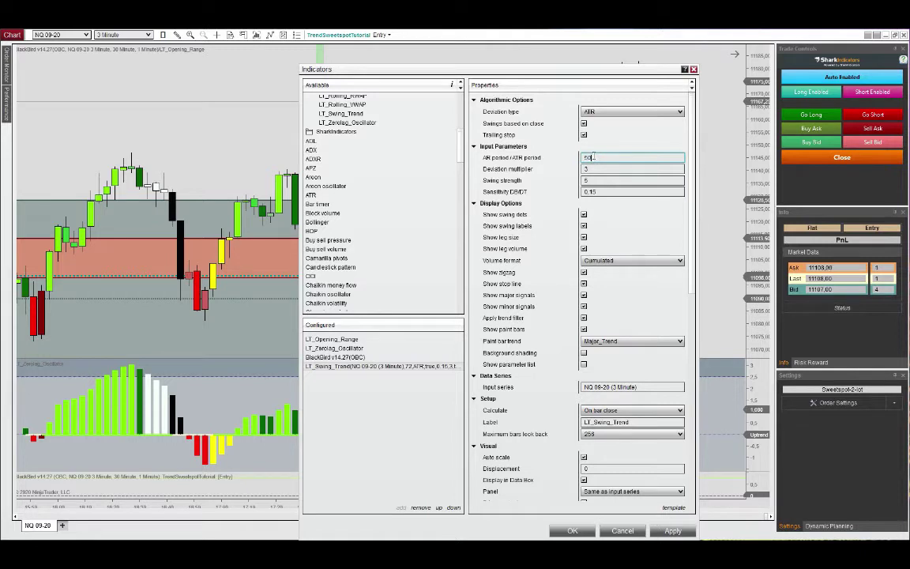
click(597, 169)
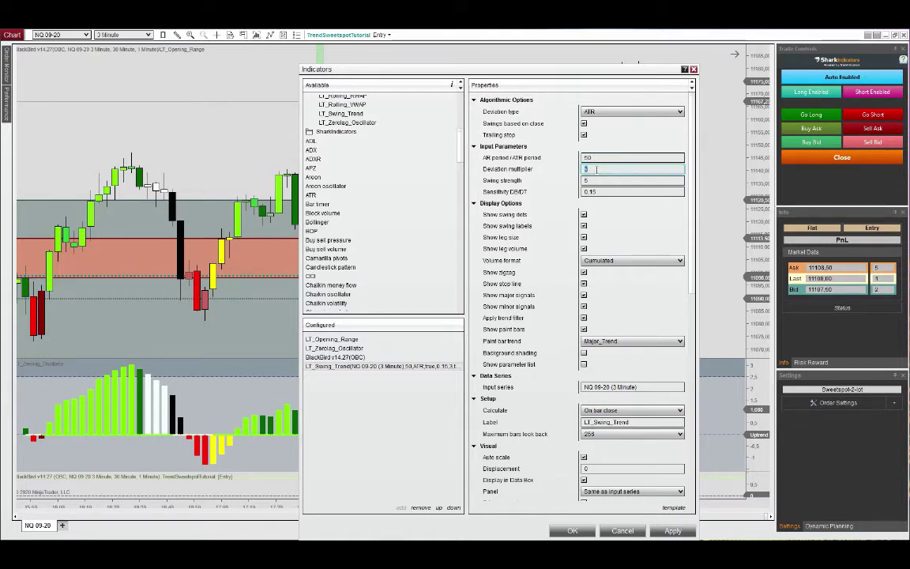
text(1.5)
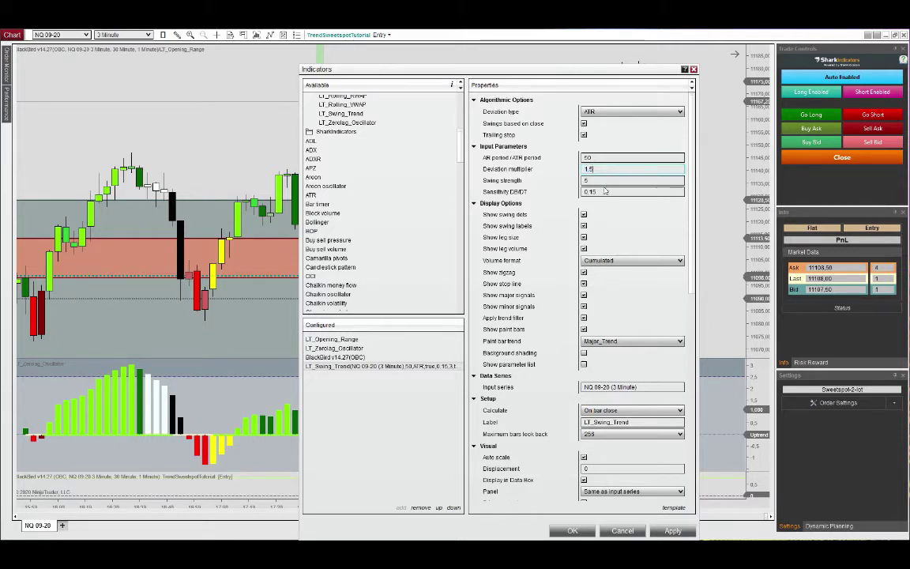
click(615, 181)
text(1)
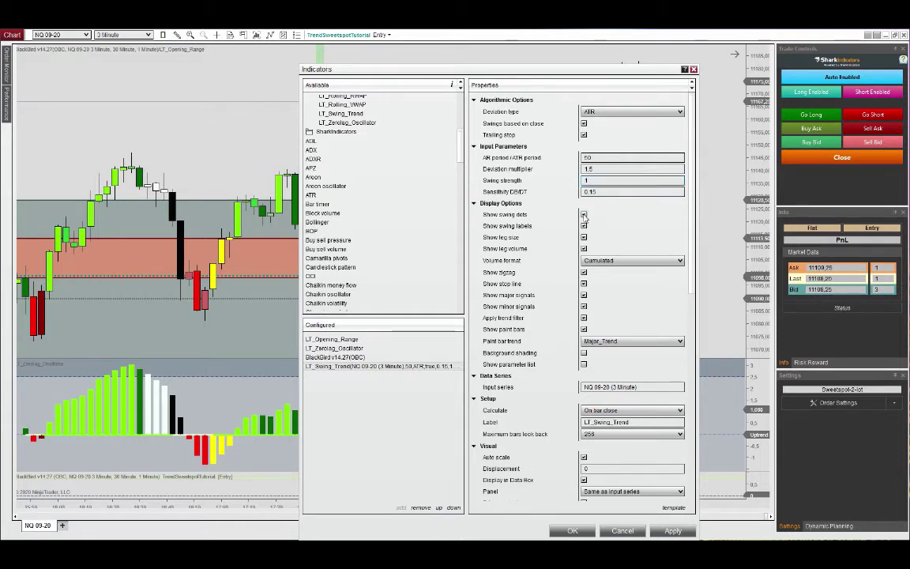
Turn off the swing dots, swing labels, zigzag line and paint bars
click(584, 215)
click(584, 226)
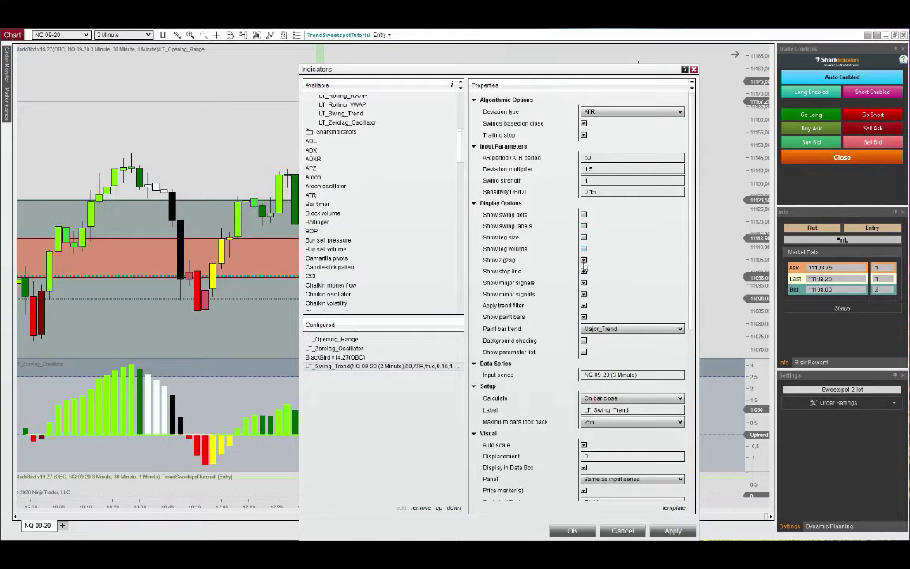
click(584, 261)
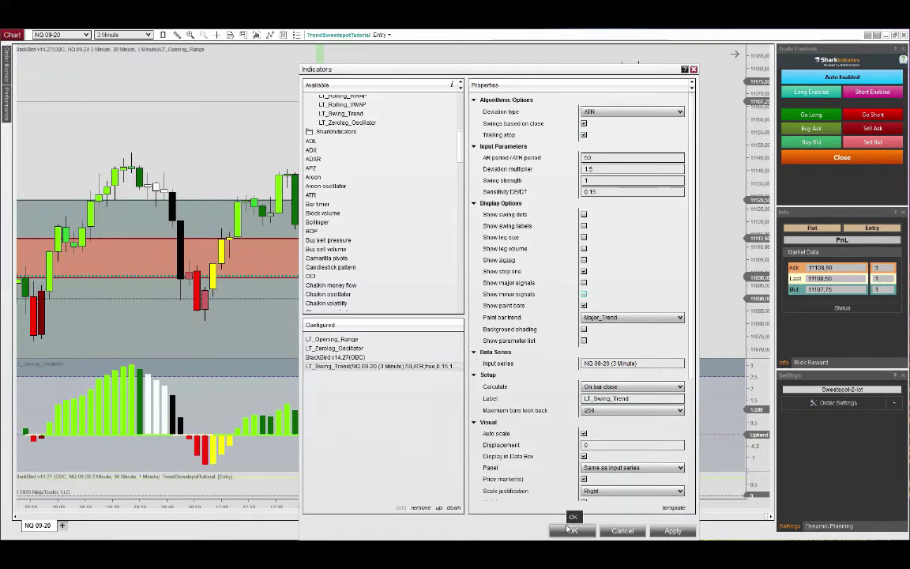
click(584, 305)
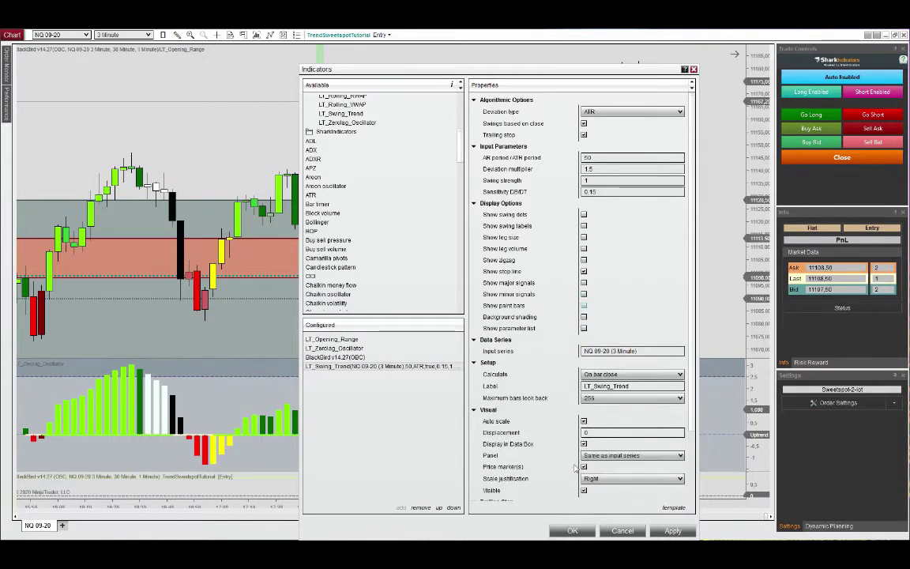
Apply LT_Swing_Trend, enlarge the oscillator panel, and reopen BloodHound on the Entry logic graph
click(573, 531)
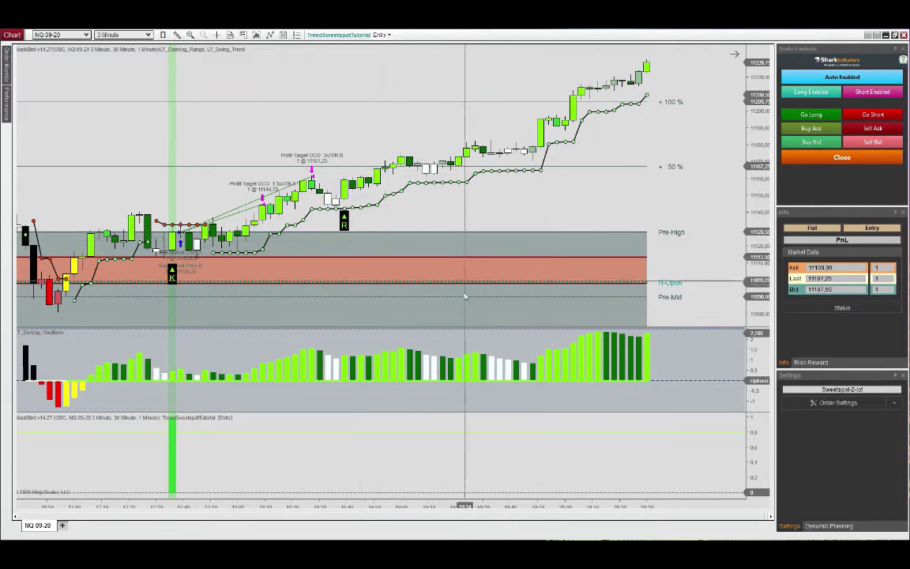
drag(437, 415, 435, 467)
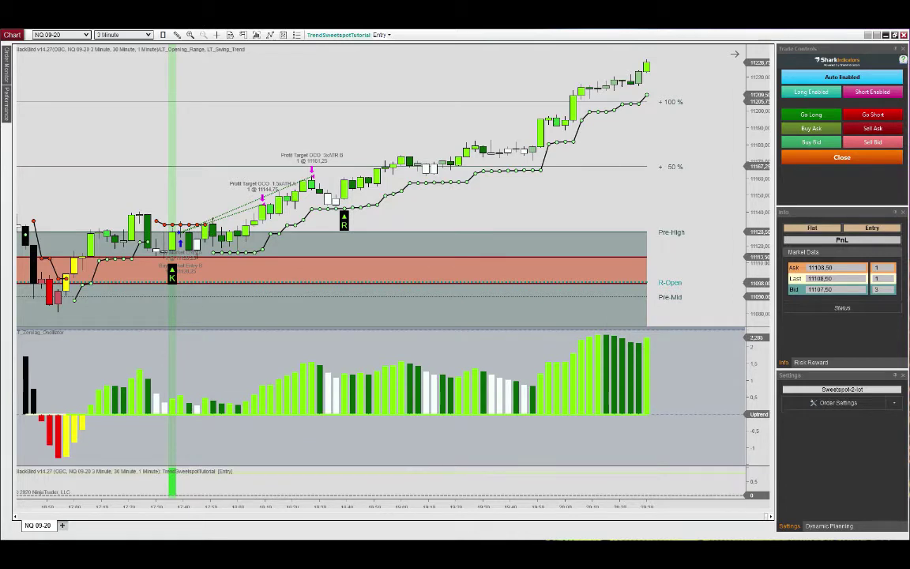
click(350, 35)
drag(461, 34, 412, 85)
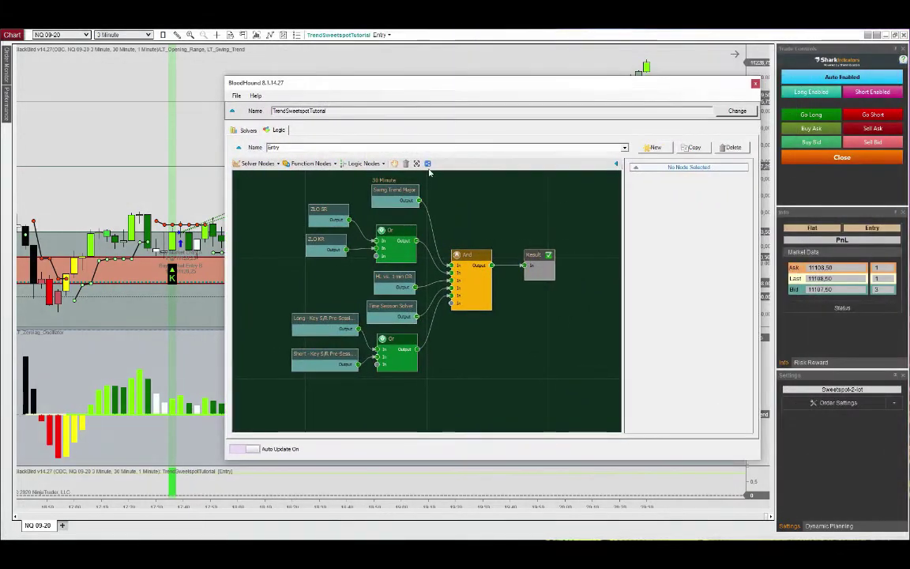
Create a new empty logic named Trend Acceleration
click(655, 147)
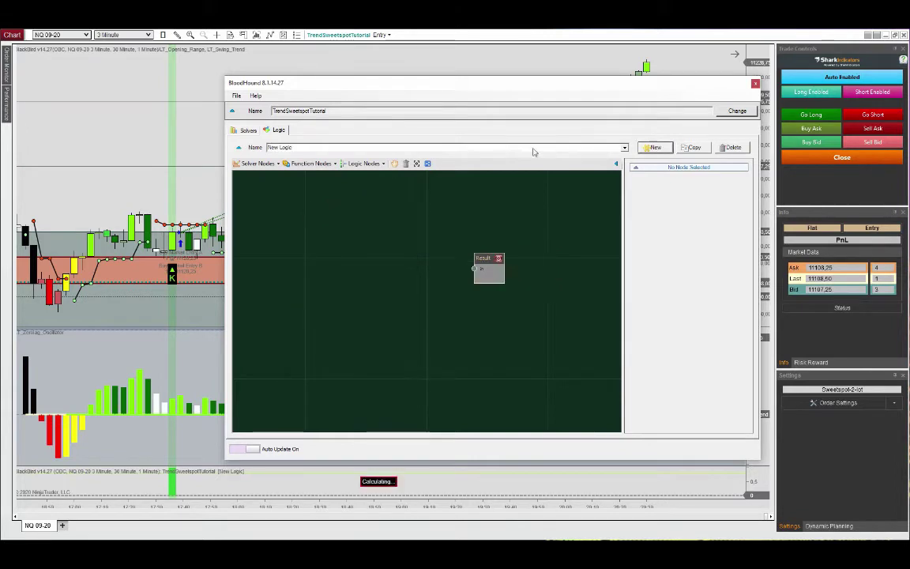
triple_click(392, 146)
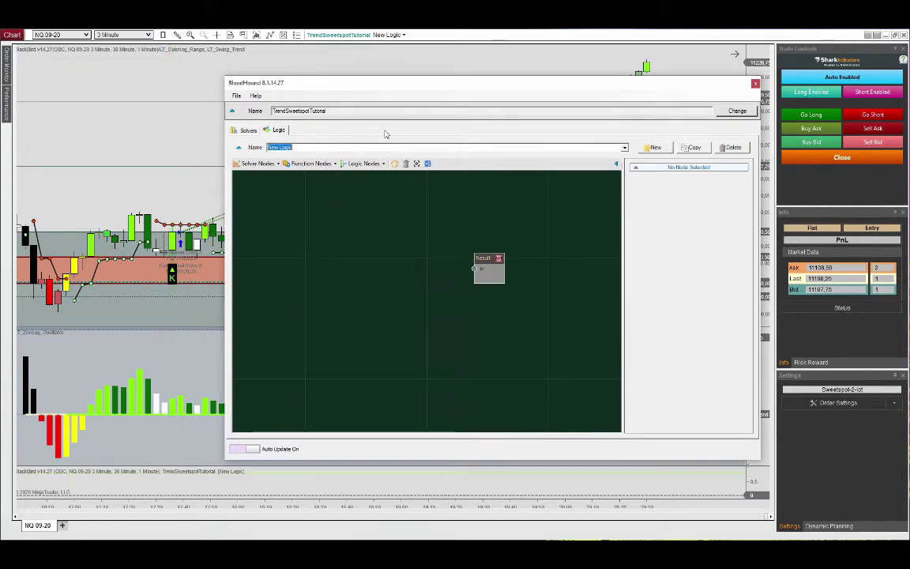
text(Trend Acceleration)
Add an Indicator Threshold node left of Result and select its Indicator setting
click(261, 164)
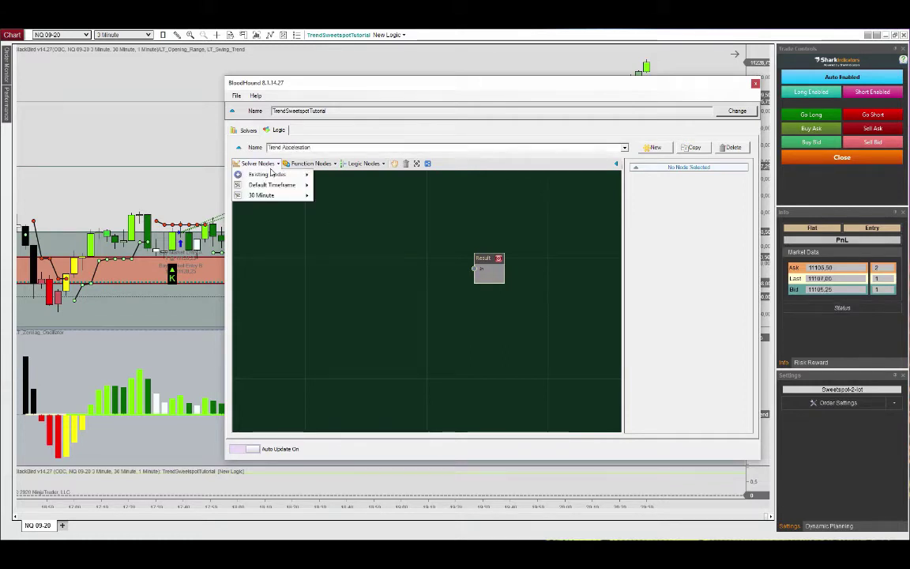
mouse_move(272, 184)
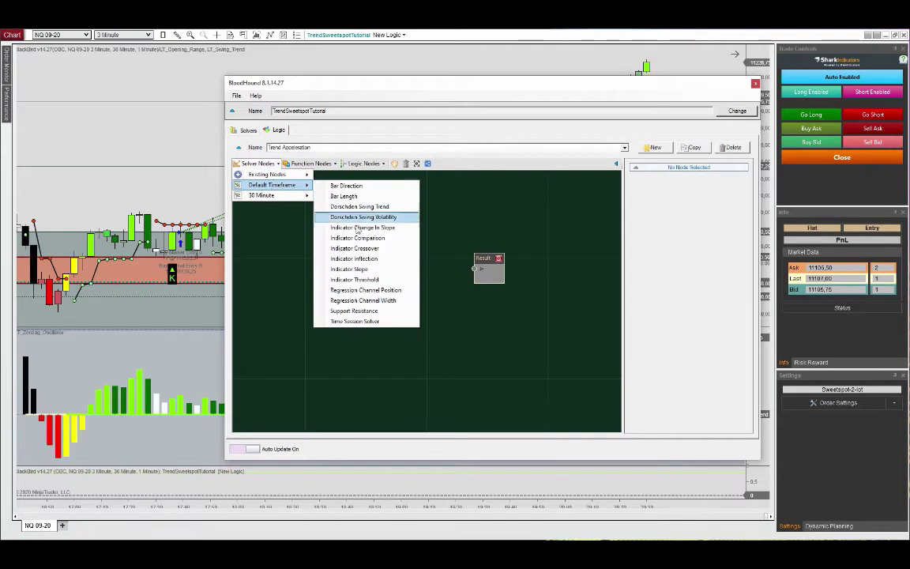
click(356, 279)
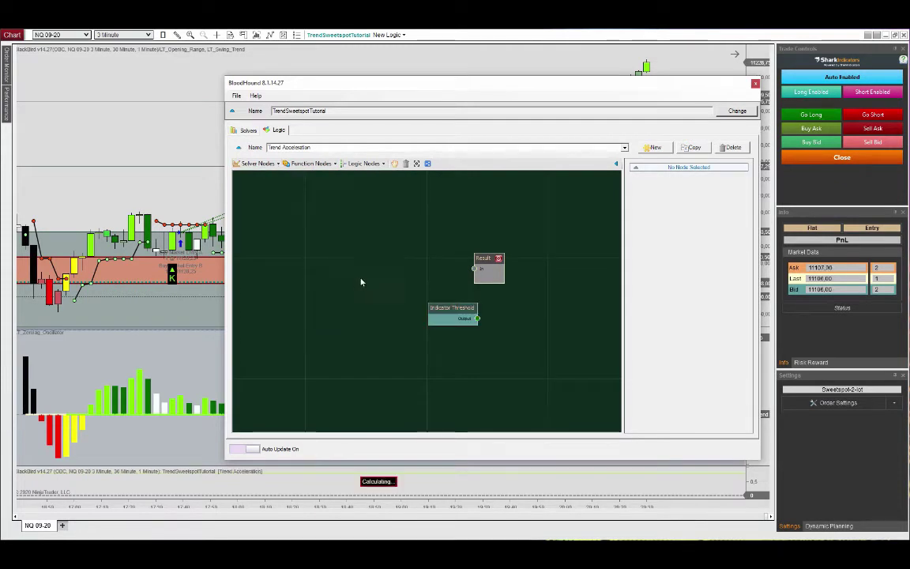
drag(447, 310, 340, 242)
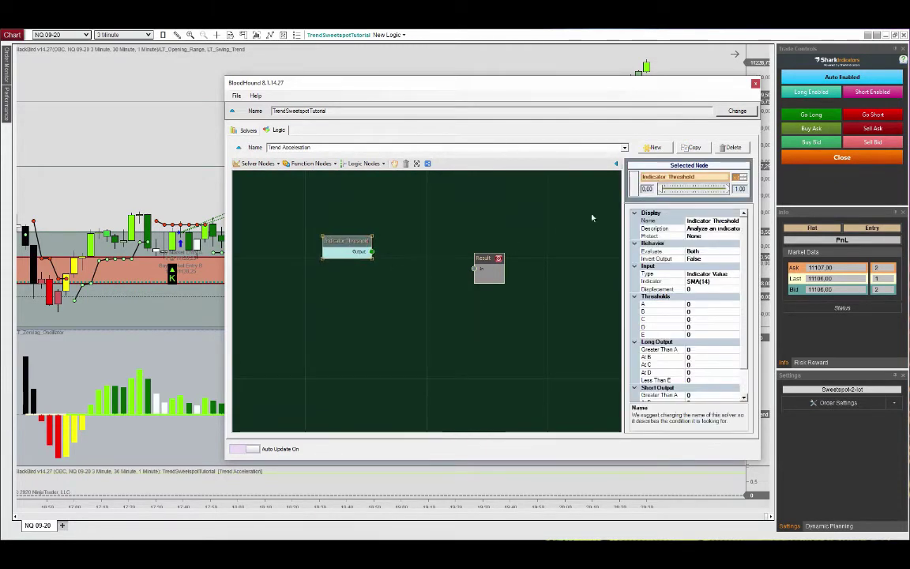
drag(625, 251, 582, 259)
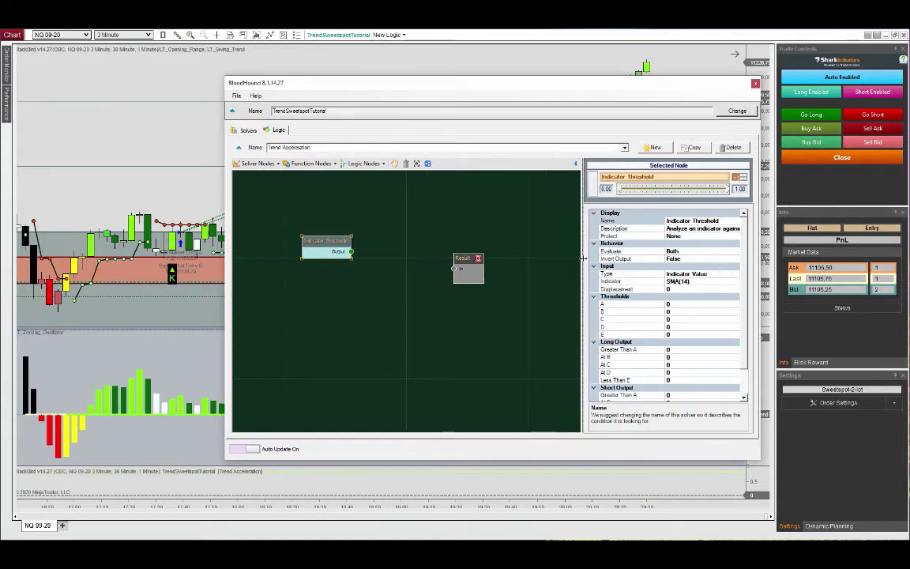
click(700, 281)
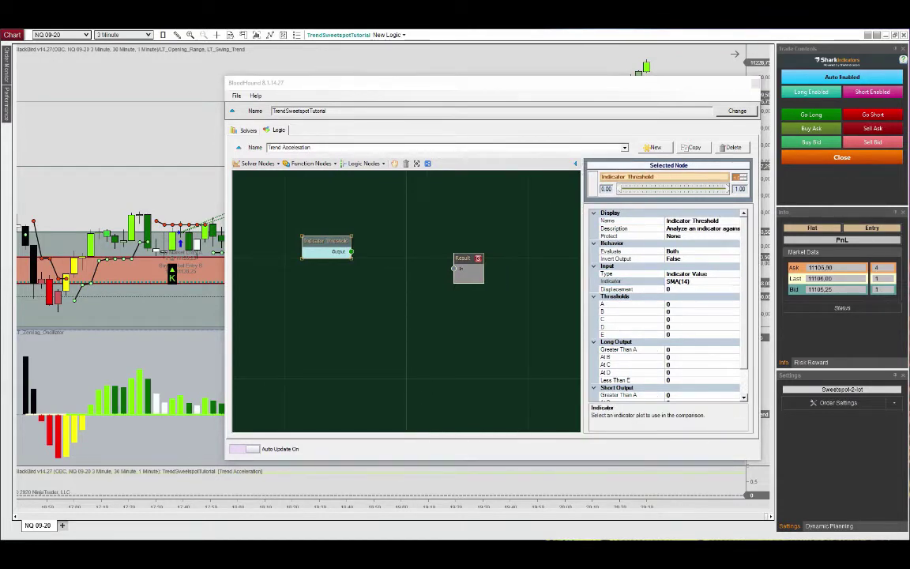
Set the node's input to LT_Zerolag_Oscillator's TrendState plot for both long and short
click(740, 282)
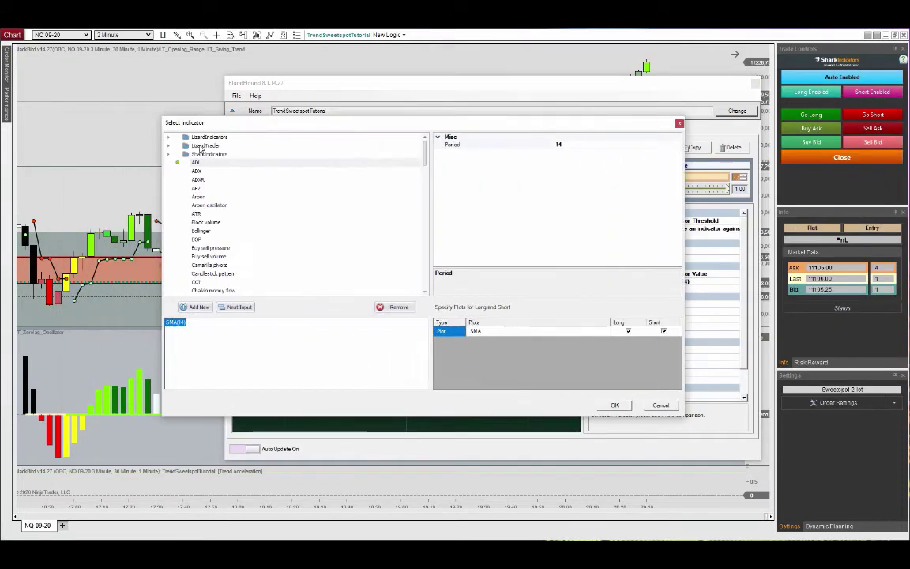
double_click(206, 145)
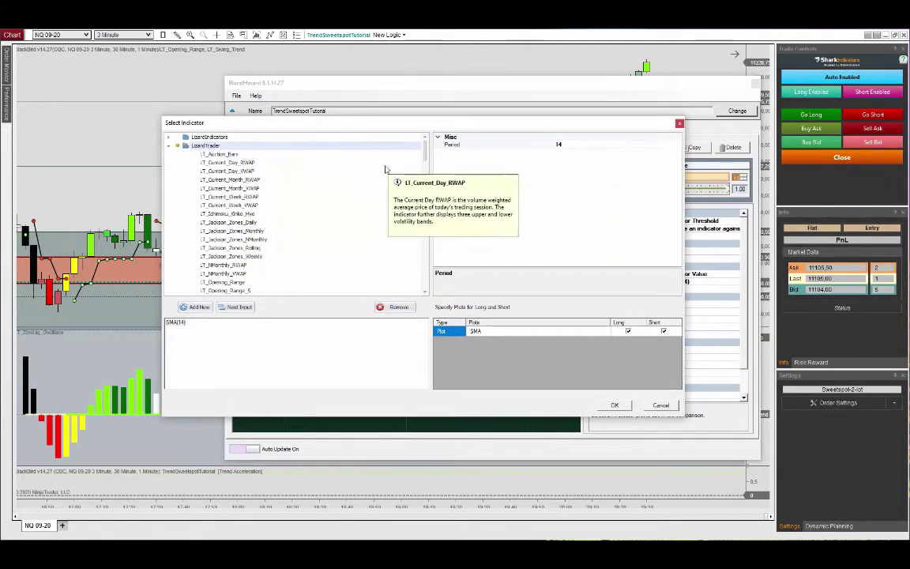
scroll(425, 155, down, 6)
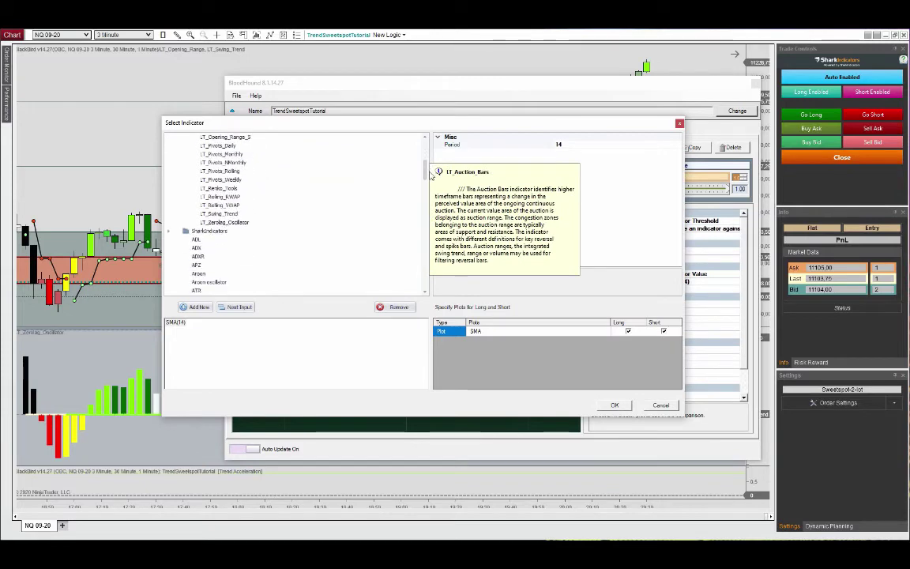
double_click(237, 223)
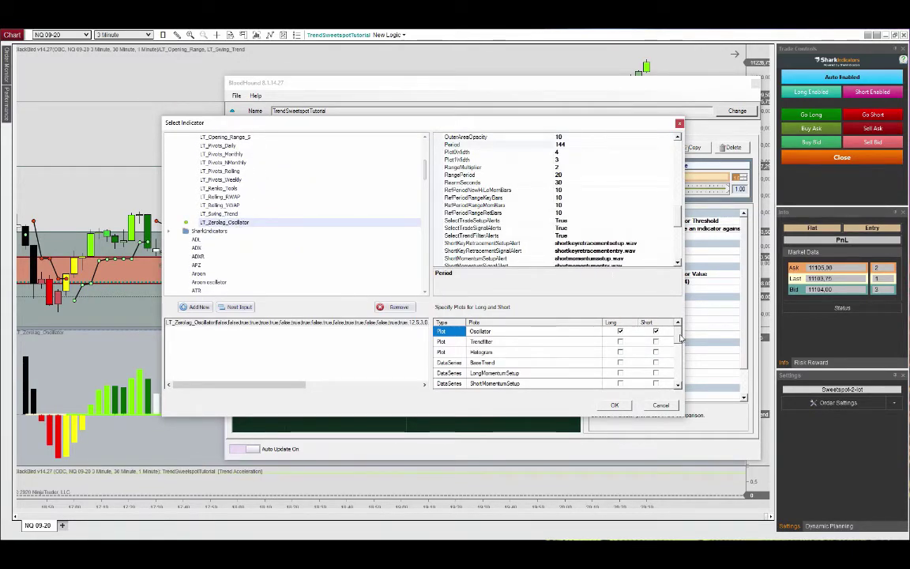
drag(676, 335, 681, 382)
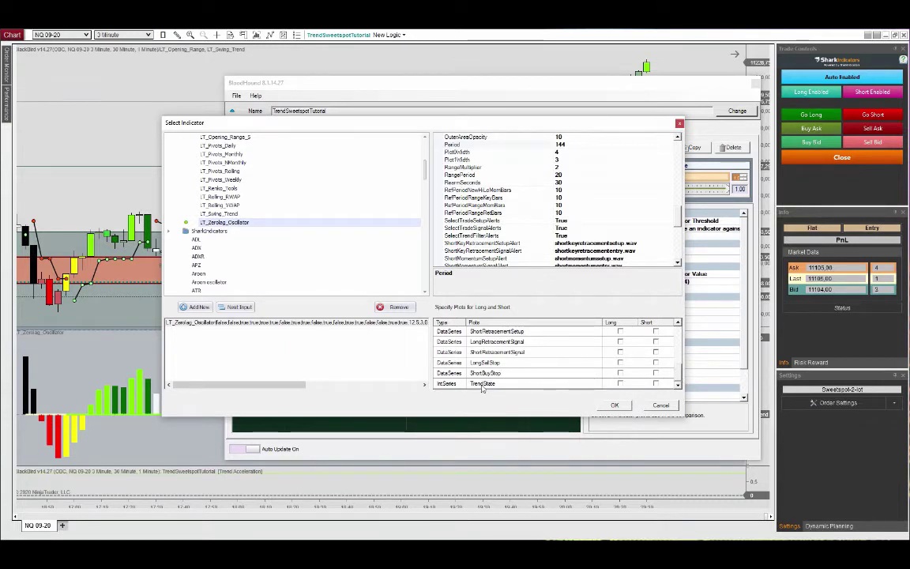
click(620, 383)
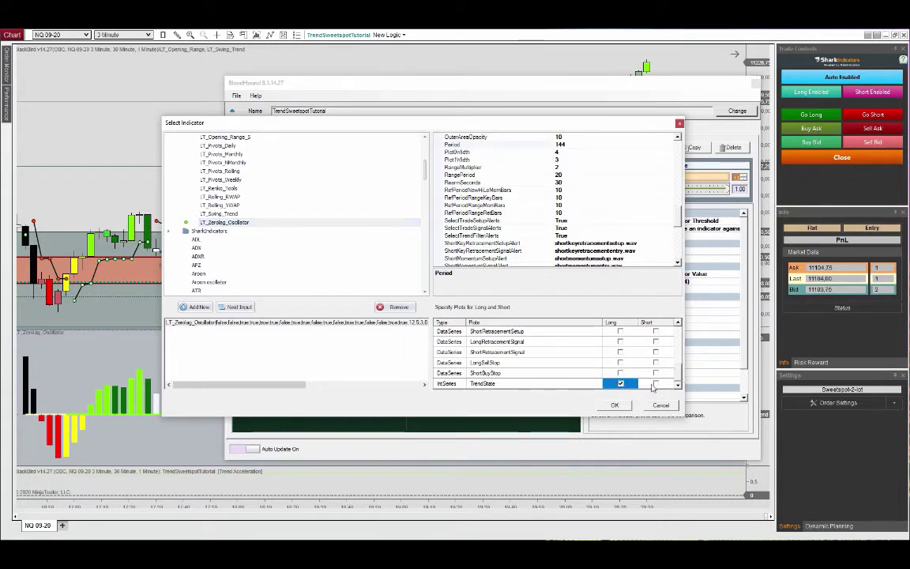
click(655, 384)
click(615, 404)
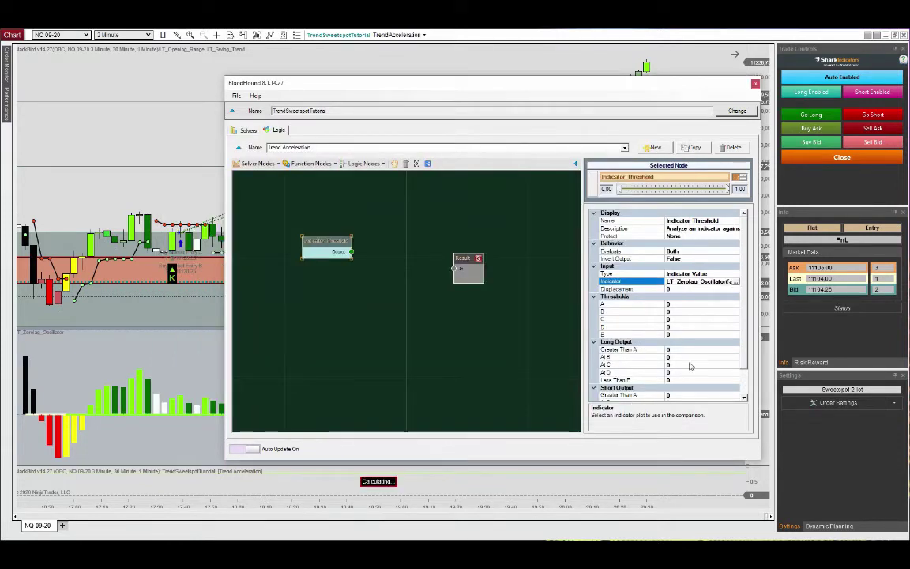
click(682, 304)
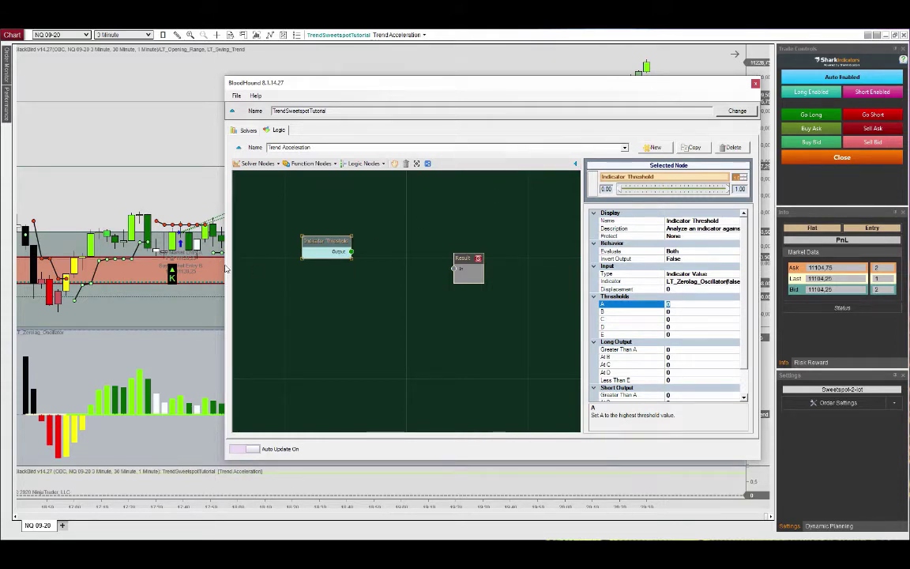
drag(363, 87, 500, 105)
click(142, 380)
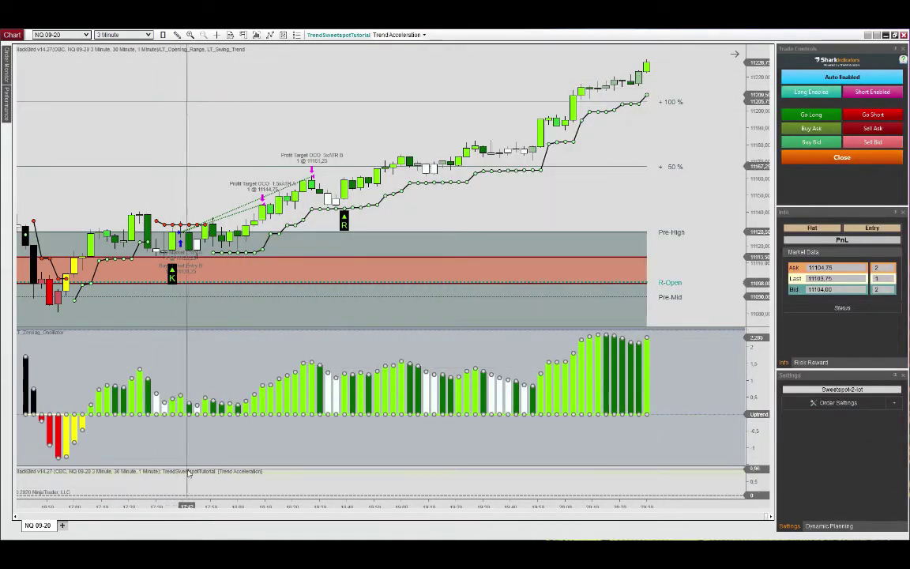
scroll(189, 462, up, 2)
scroll(190, 463, up, 1)
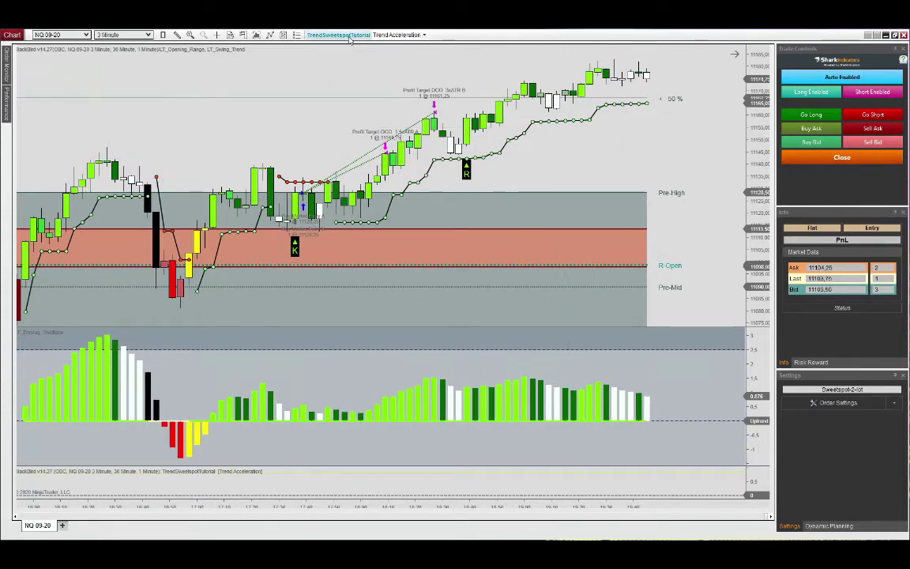
click(316, 34)
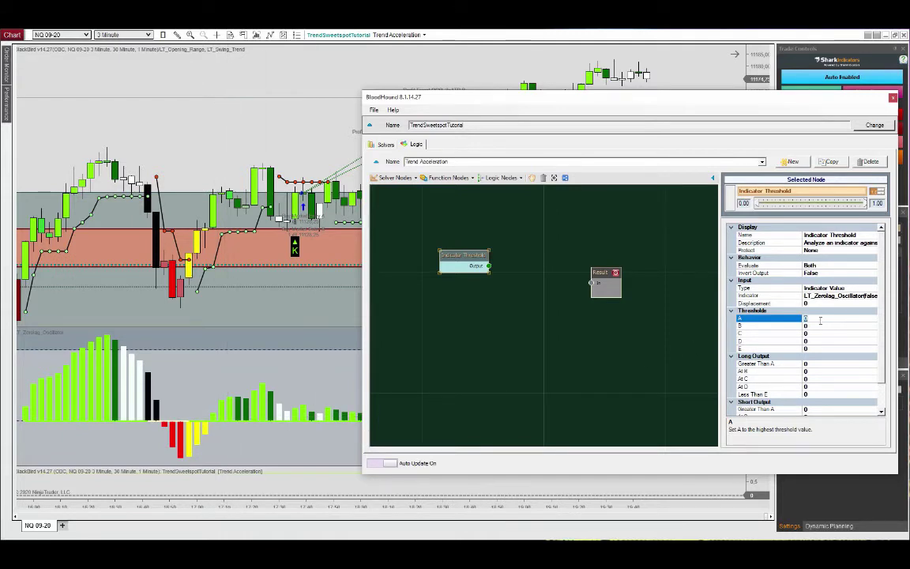
Set thresholds A–D to 4, 3, 2 and 1
text(4)
click(818, 327)
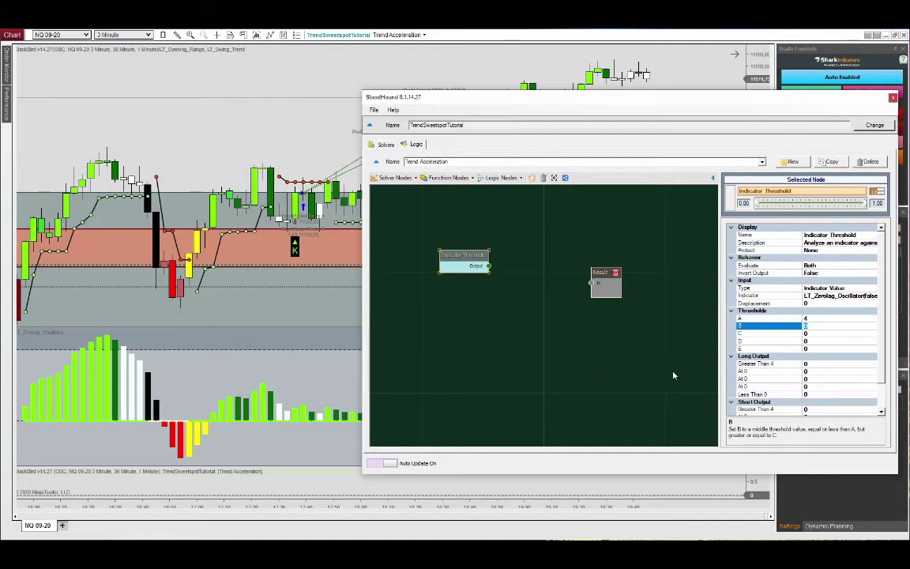
text(3)
click(841, 335)
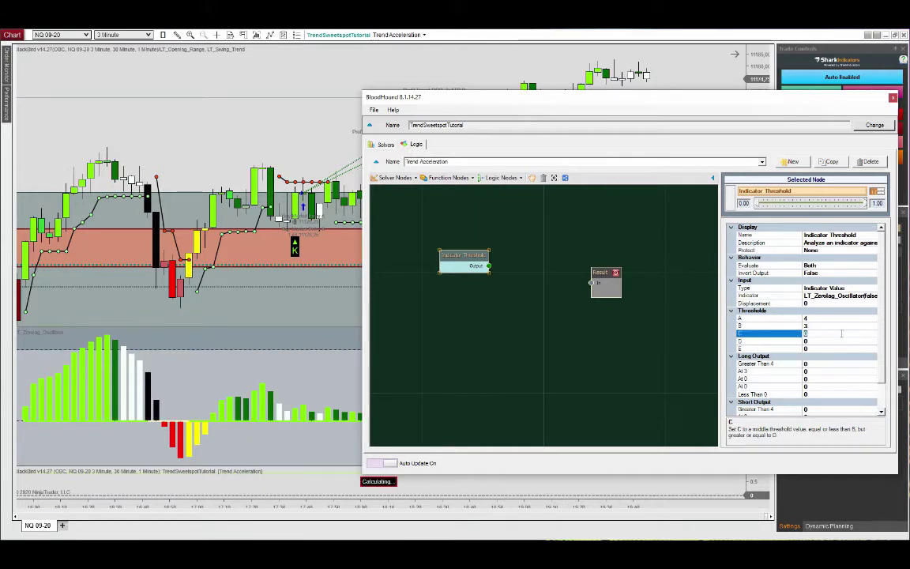
text(2)
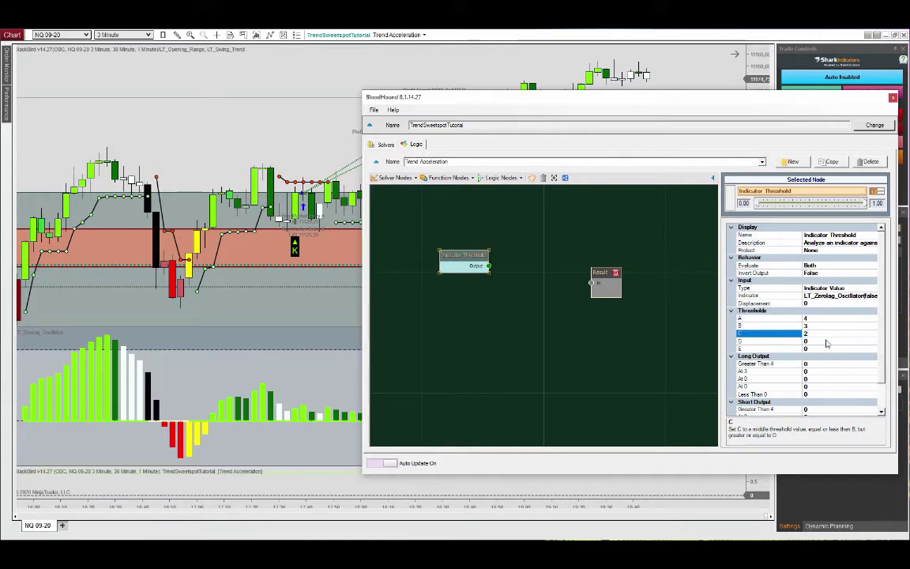
click(827, 341)
text(1)
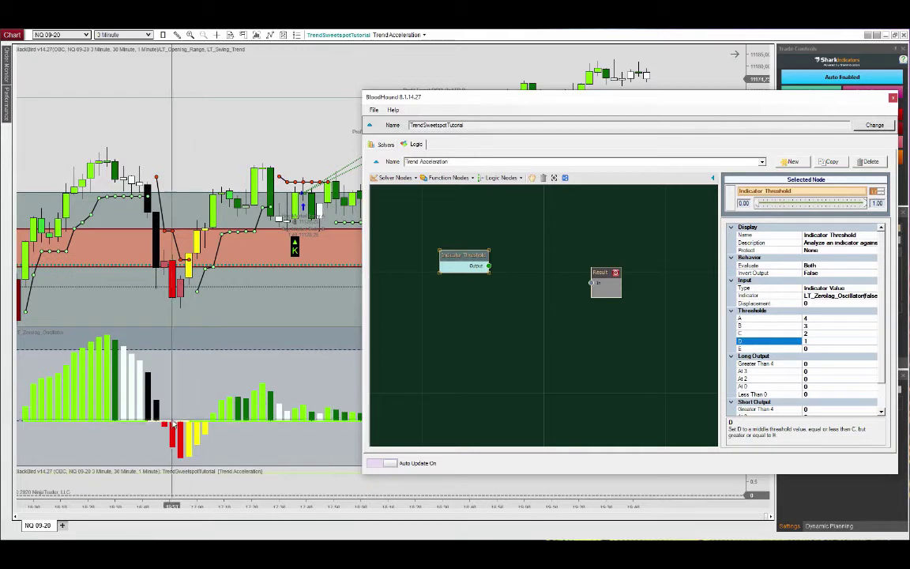
Set the long output above 4 to 1 and name the node Trend State 4
click(814, 364)
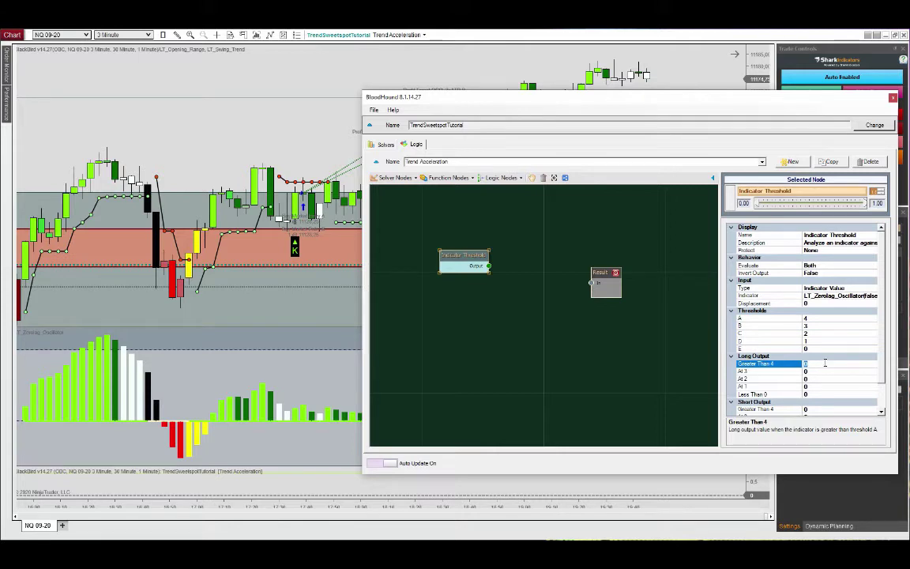
text(1)
click(788, 236)
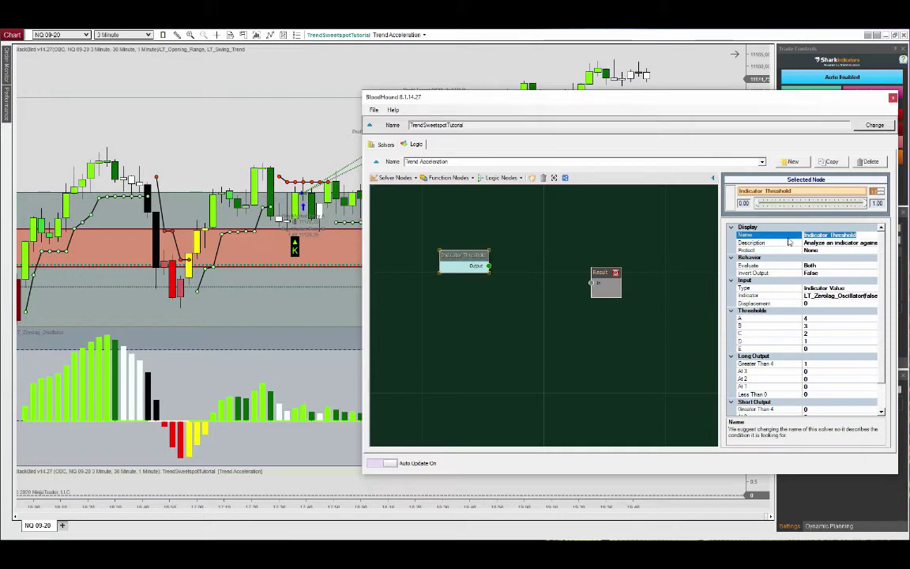
text(Trend State )
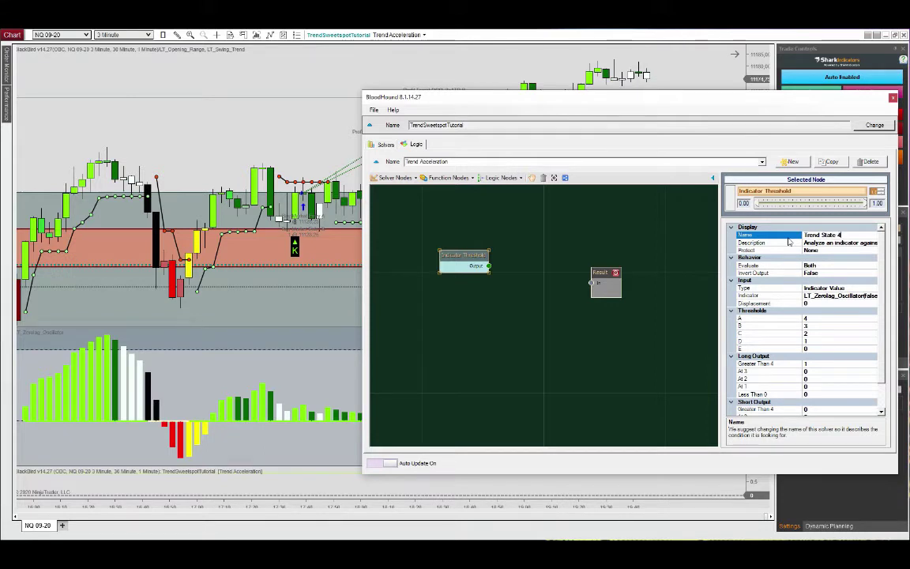
text(4)
Wire Trend State 4's output into Result and check the chart's green shading
click(616, 359)
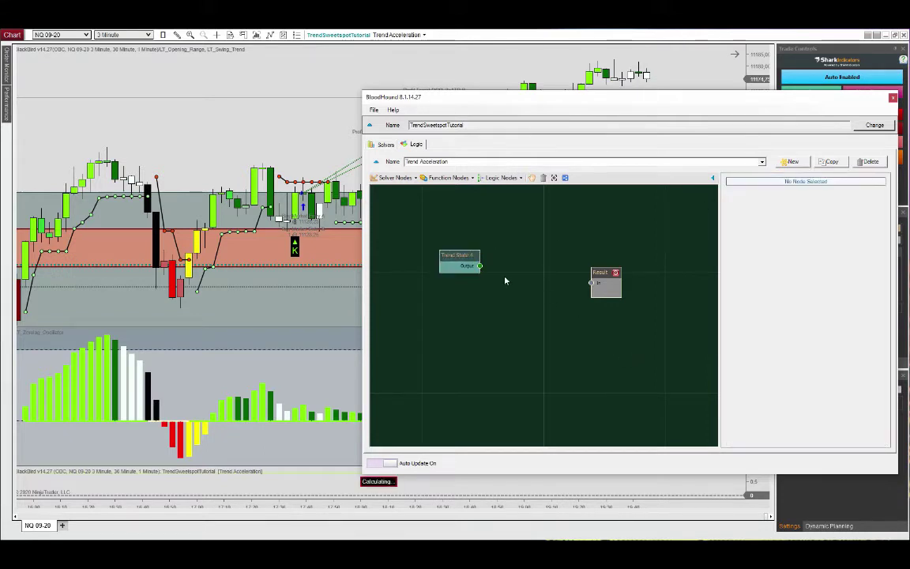
drag(480, 266, 592, 283)
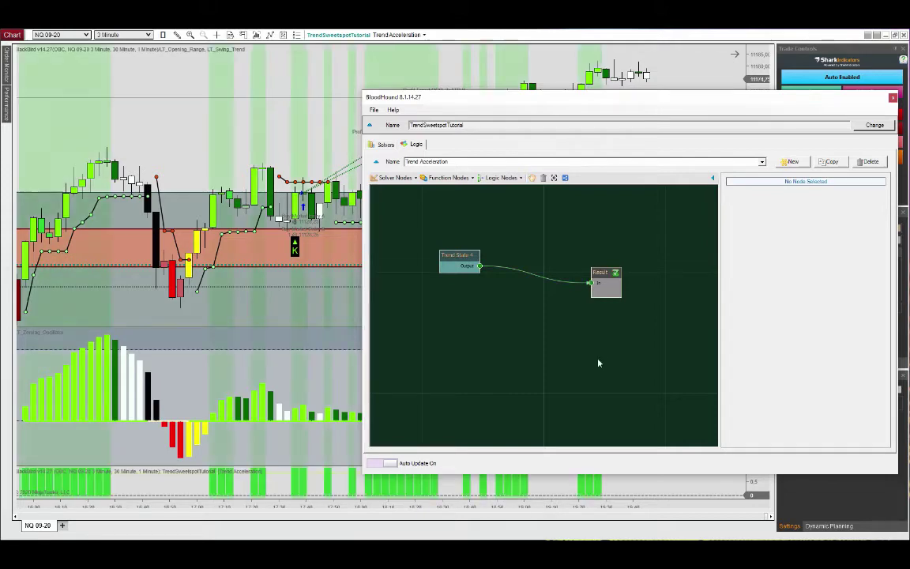
drag(542, 108, 909, 176)
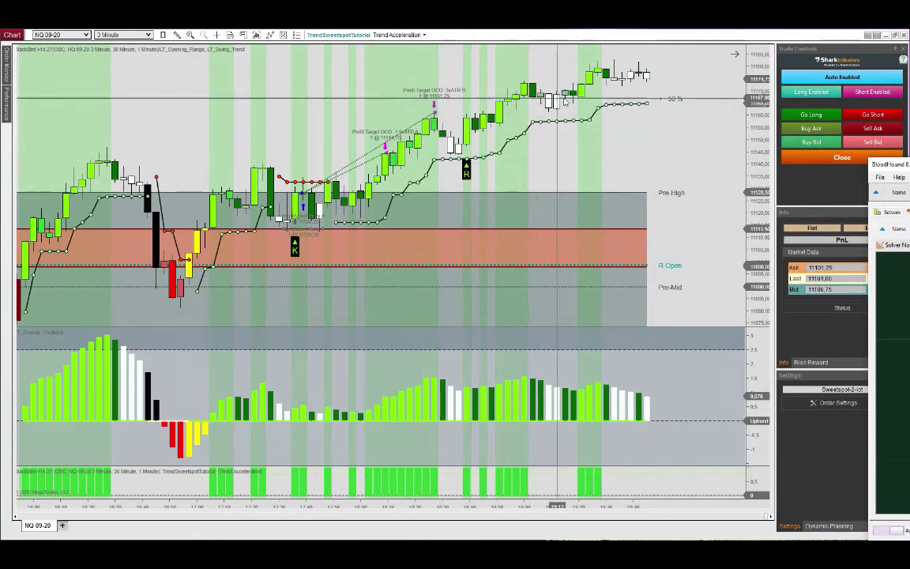
click(363, 35)
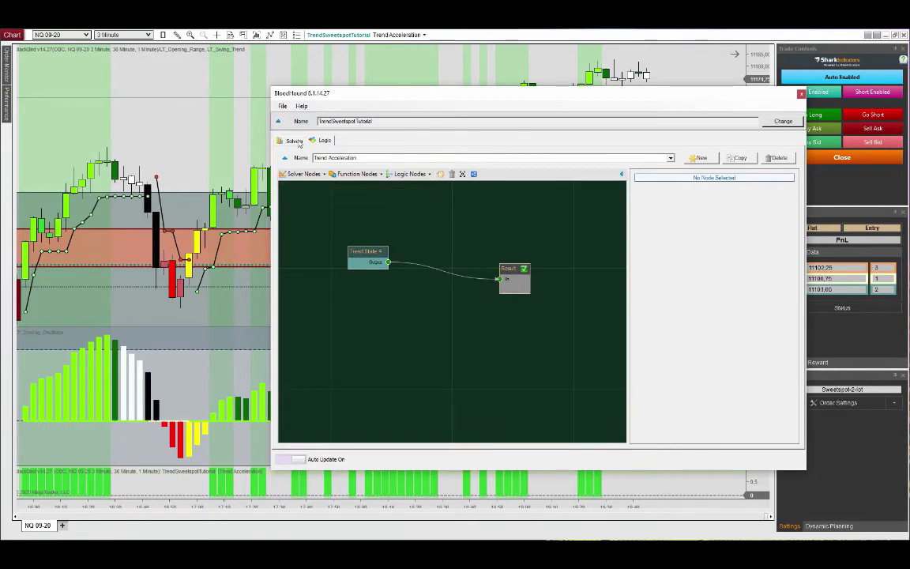
Duplicate the Trend State 4 solver and rename the copy Trend State -4
click(294, 140)
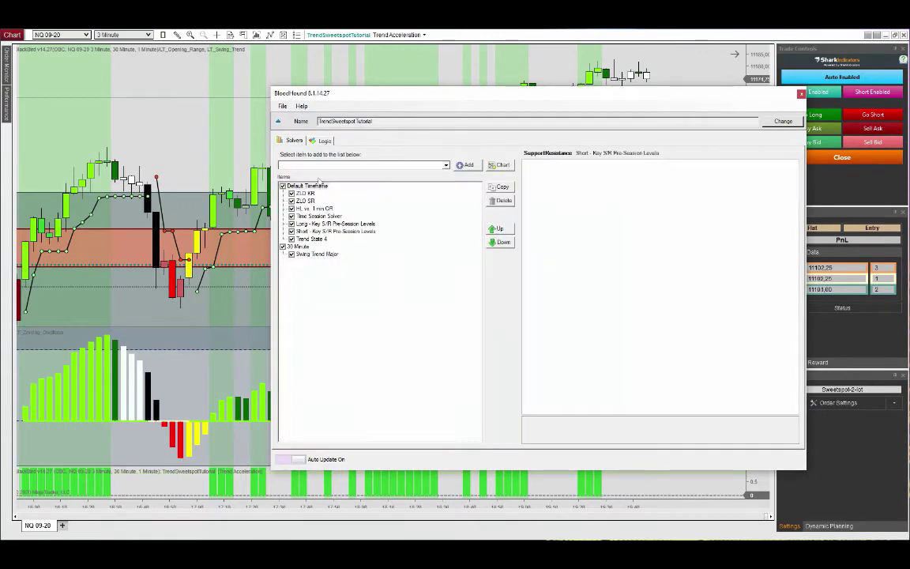
click(501, 190)
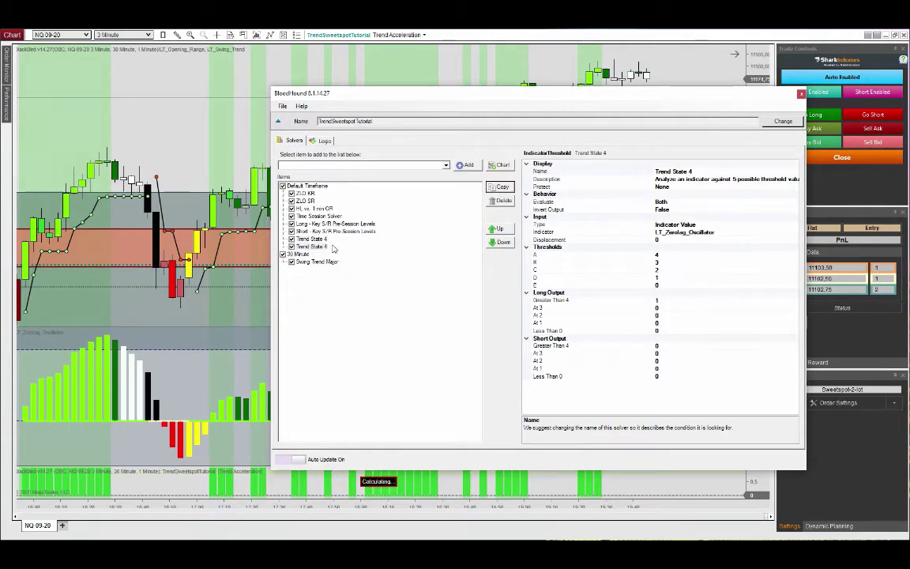
click(695, 172)
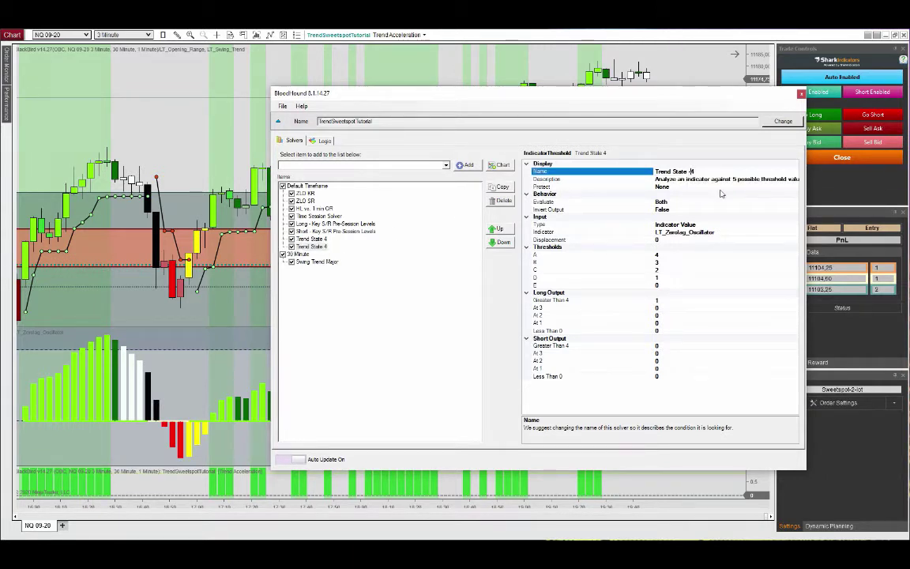
click(712, 254)
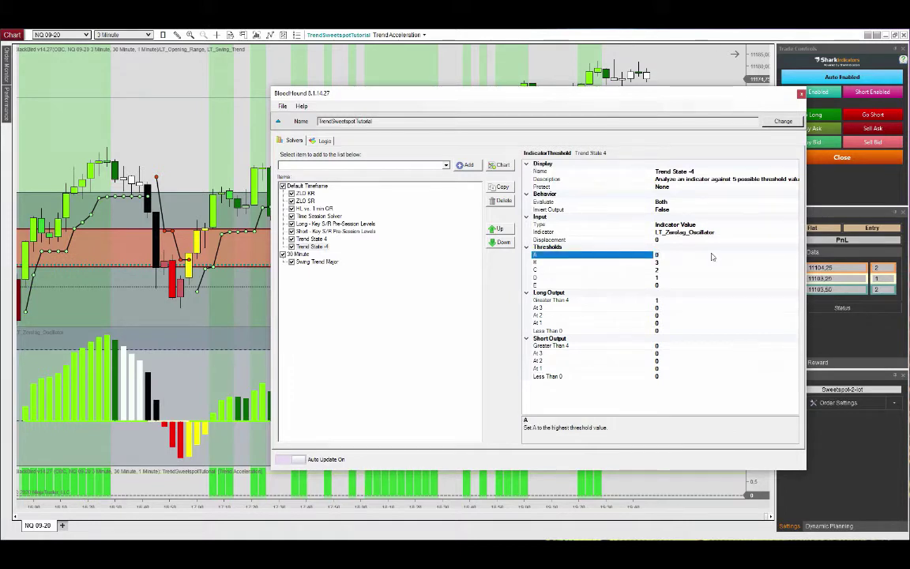
Set the copy's thresholds to 0, -1, -2, -3 and -4
click(706, 261)
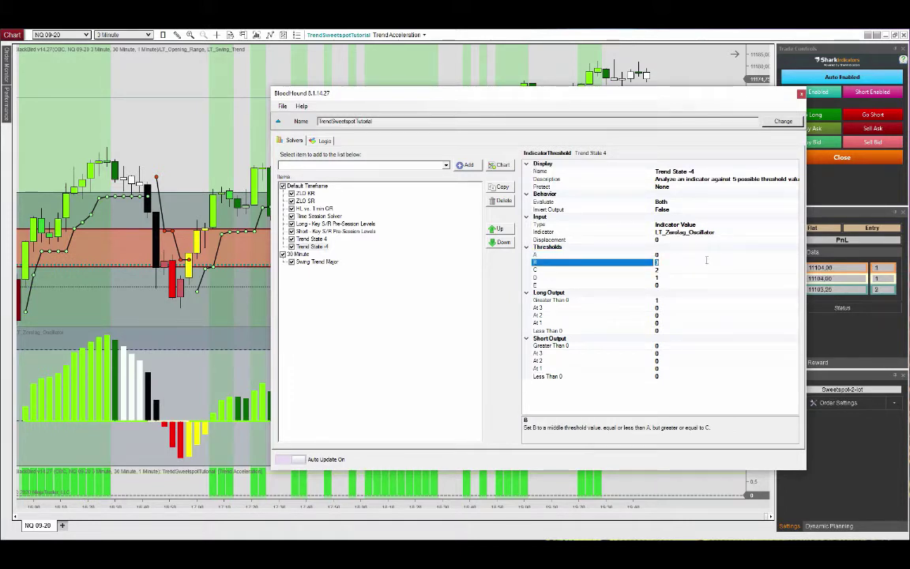
click(668, 271)
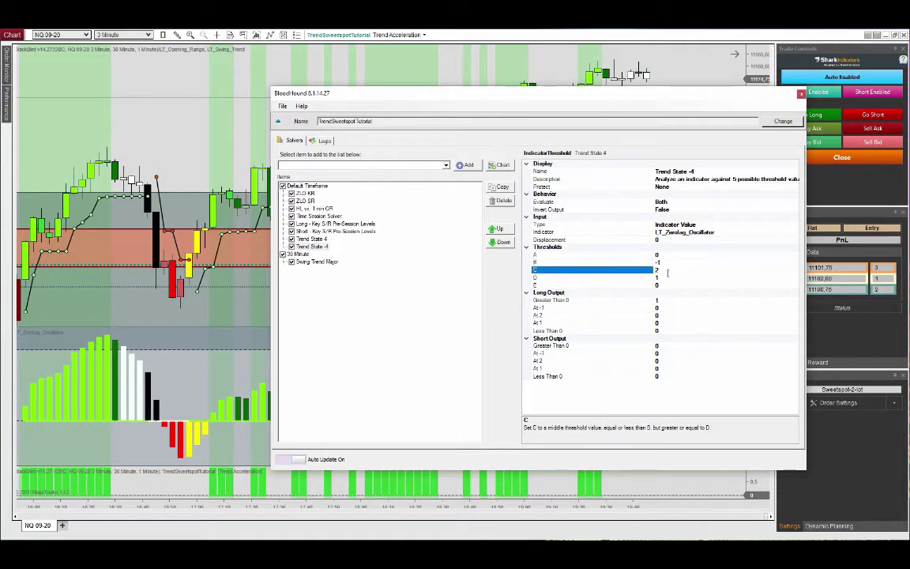
text(-2)
click(671, 277)
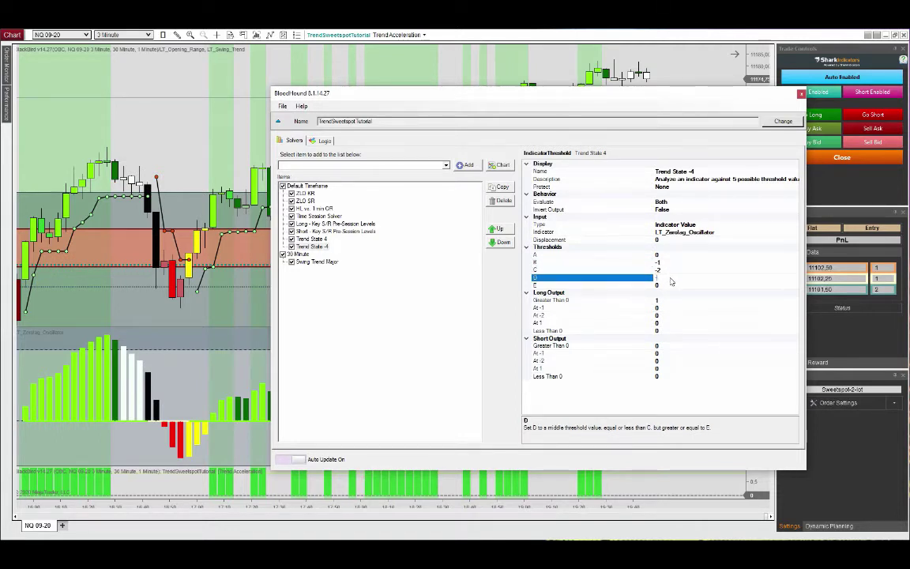
text(-3)
click(666, 284)
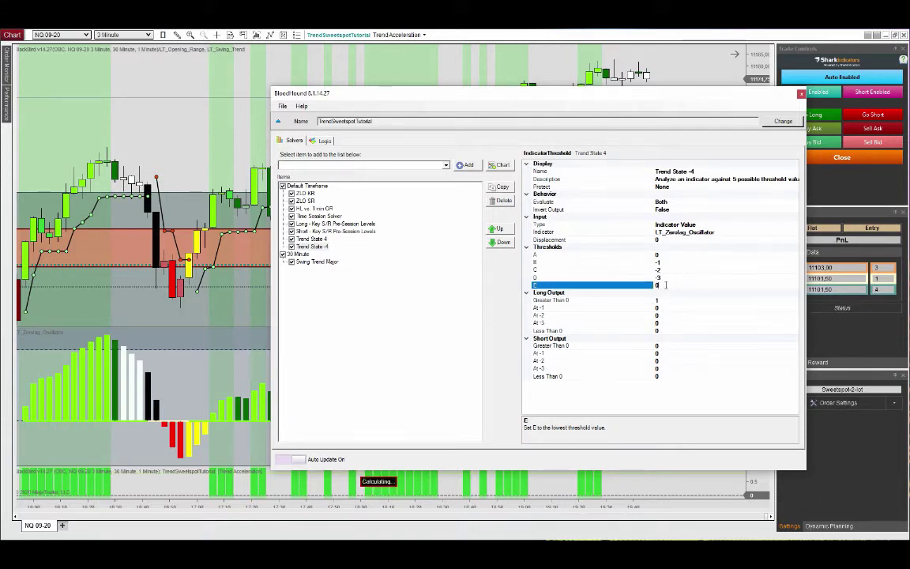
text(-4)
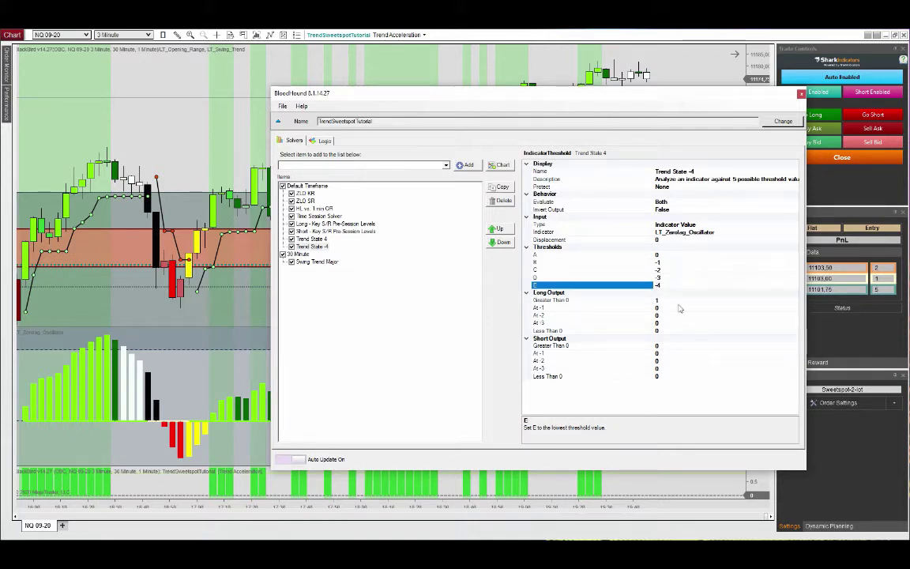
click(672, 299)
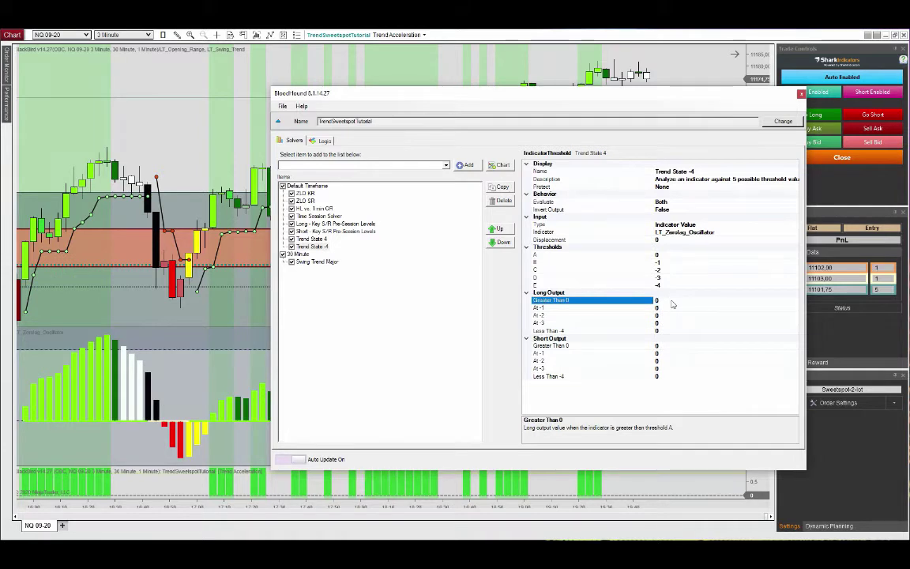
Set the short output for values less than -4 to 1
click(670, 378)
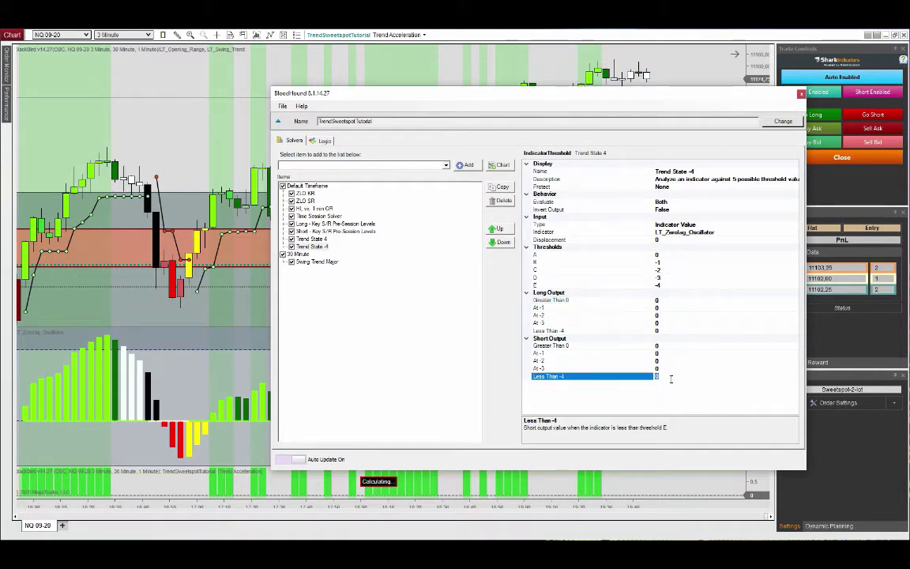
text(1)
click(382, 396)
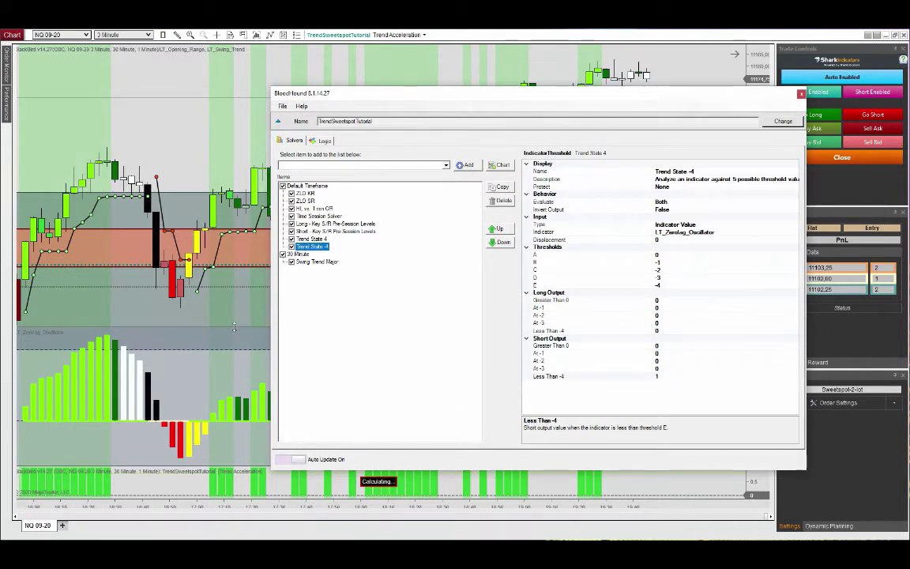
Add the existing Trend State -4 node to the logic graph and wire it to Result
click(325, 141)
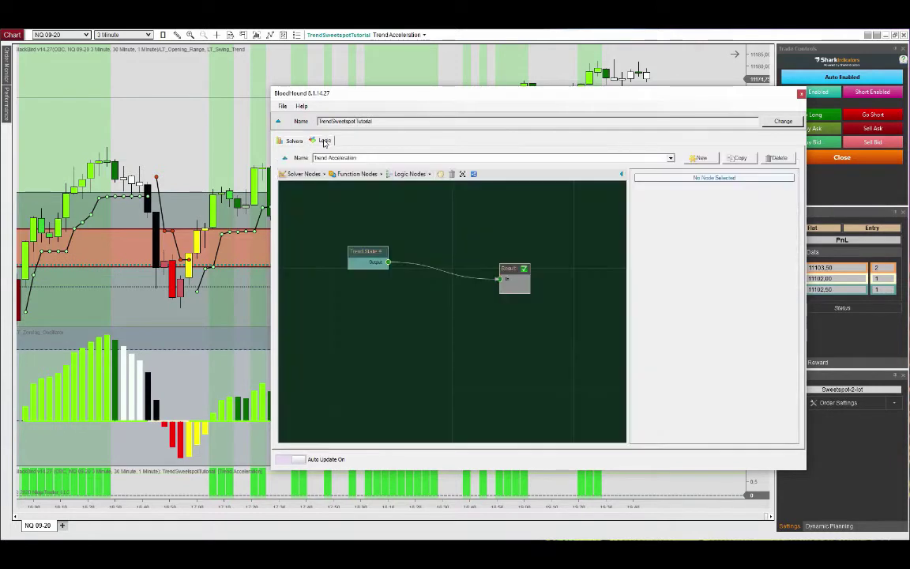
click(303, 174)
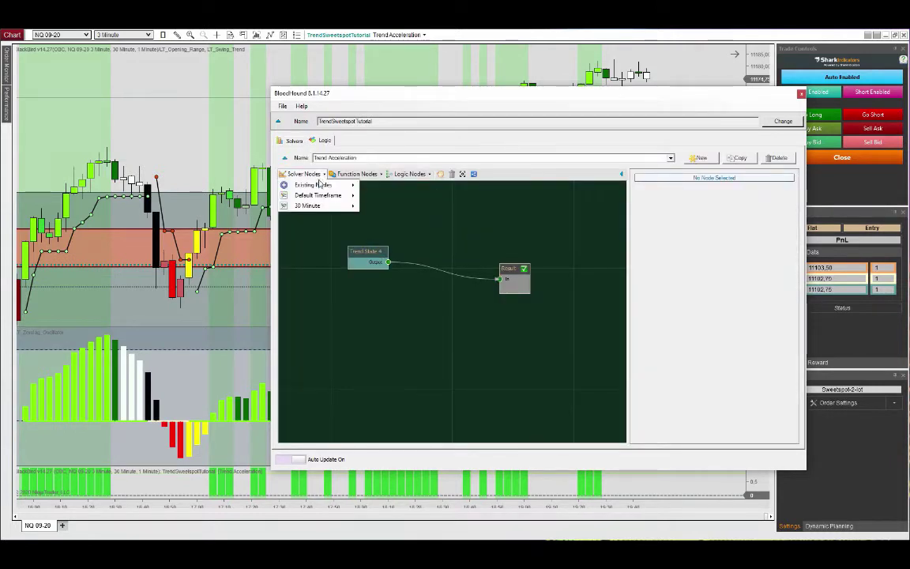
mouse_move(315, 184)
mouse_move(369, 189)
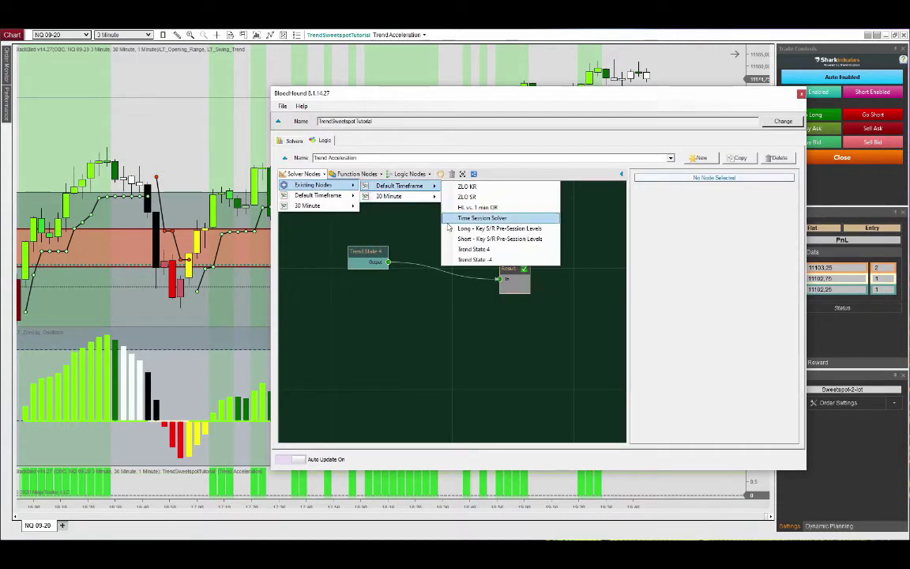
click(474, 259)
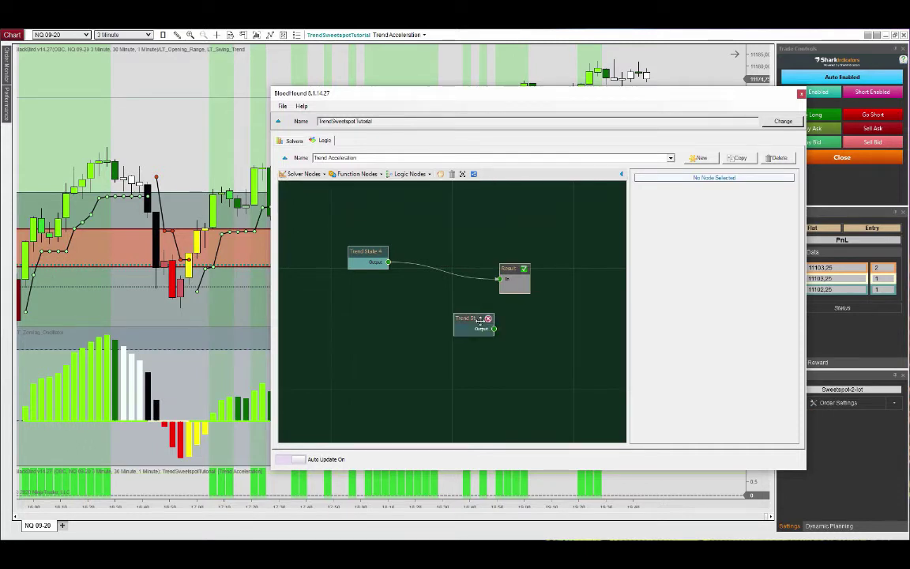
mouse_move(463, 315)
drag(463, 315, 499, 278)
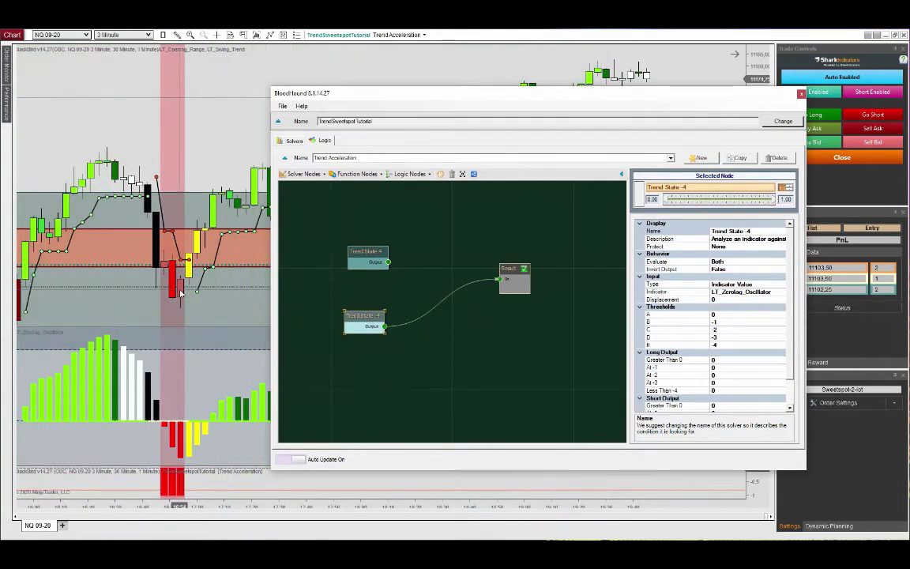
Close the BloodHound editor and review the bars marked on the chart
click(156, 255)
scroll(369, 377, up, 10)
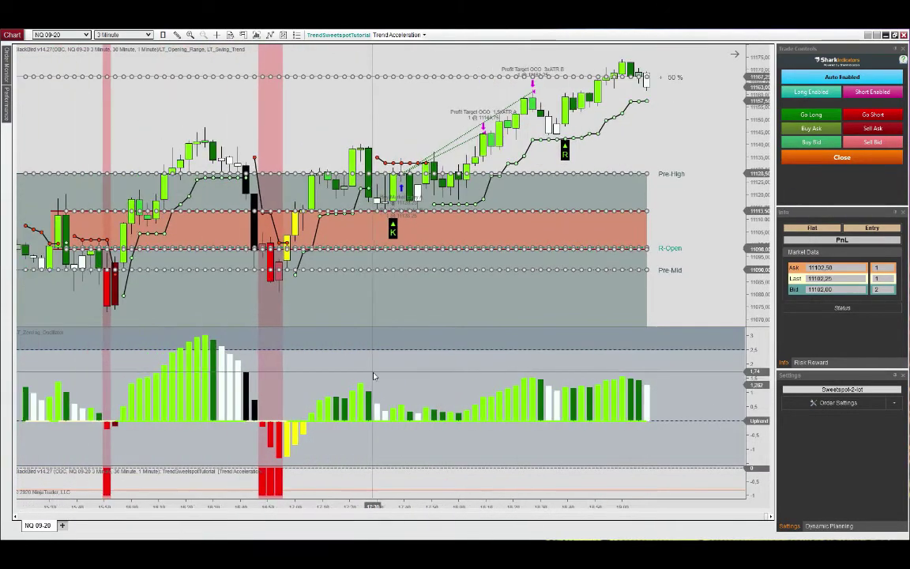
scroll(378, 374, up, 10)
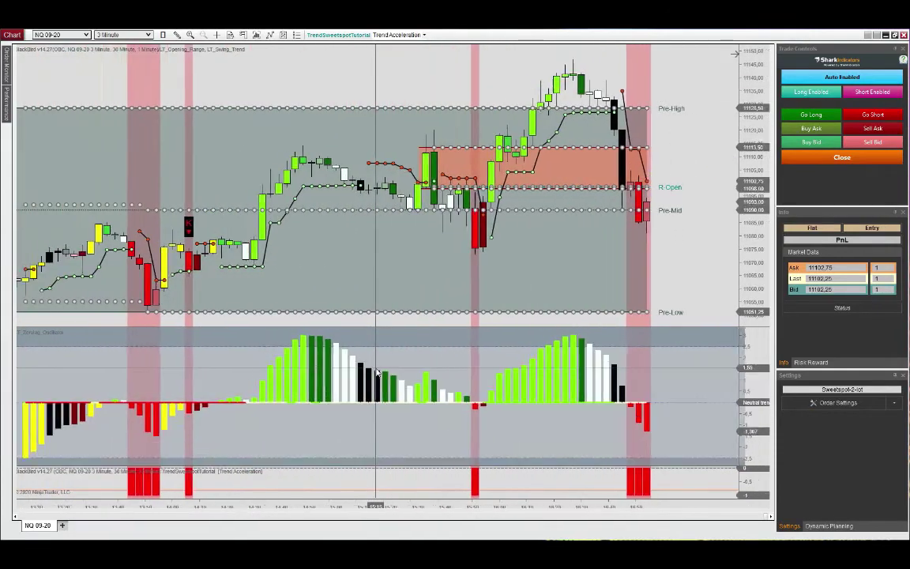
scroll(378, 373, up, 3)
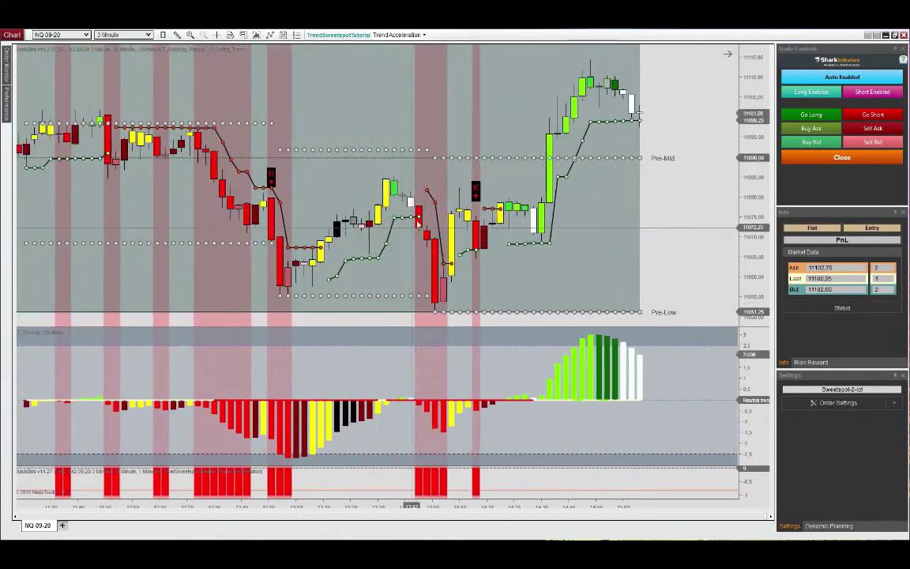
Insert an Or node before Result and feed Trend State -4 into it
click(356, 36)
click(346, 155)
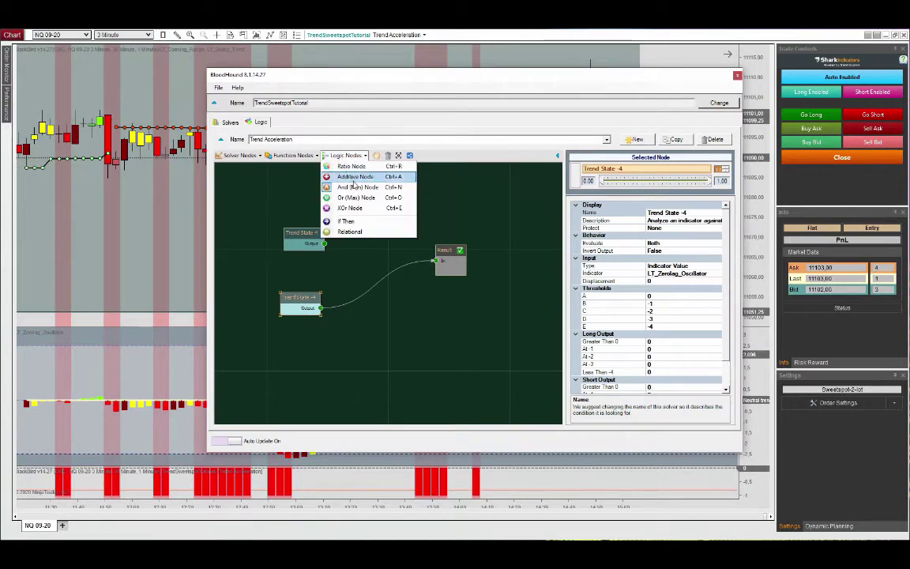
click(348, 195)
drag(409, 306, 379, 261)
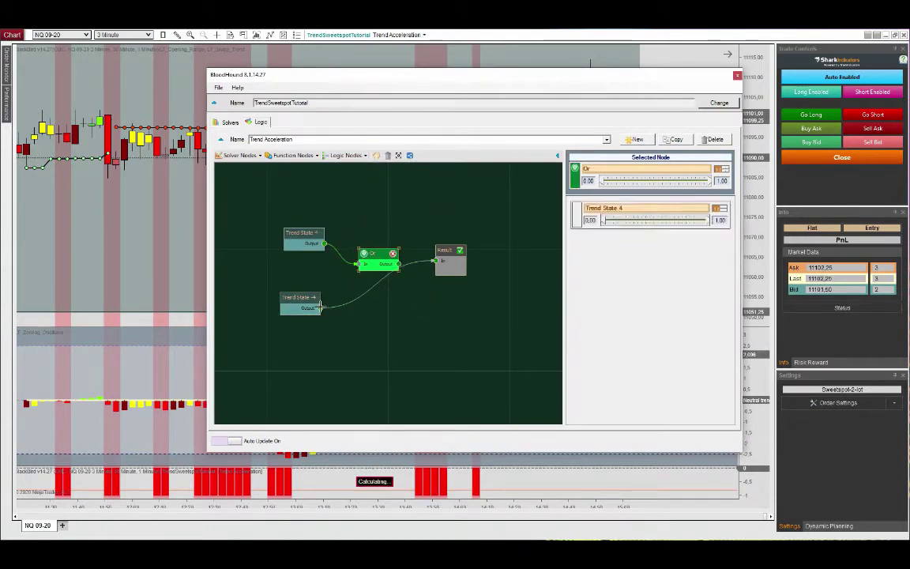
drag(324, 244, 360, 264)
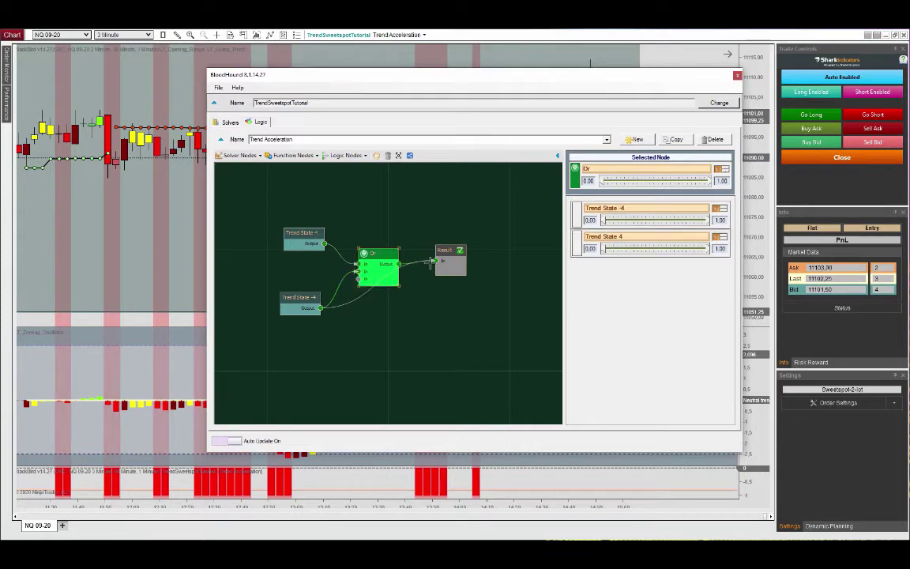
Save the BloodHound template
click(454, 332)
click(219, 88)
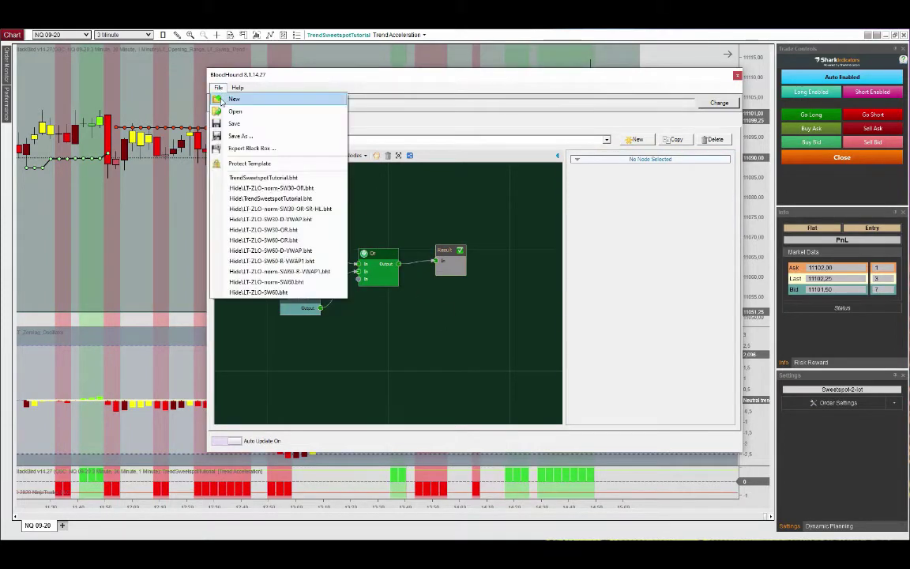
click(234, 123)
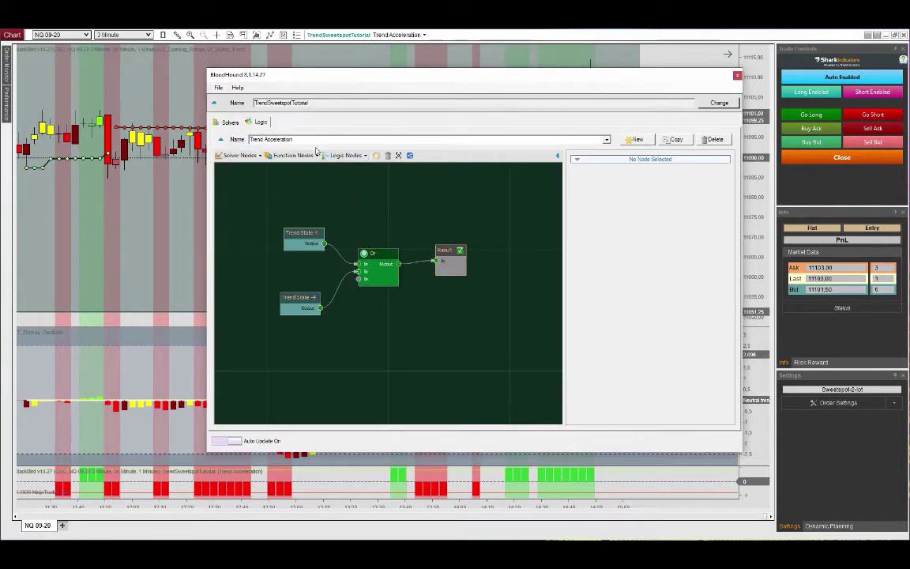
Copy the Trend Acceleration logic and rename the copy Trend Deceleration
click(672, 139)
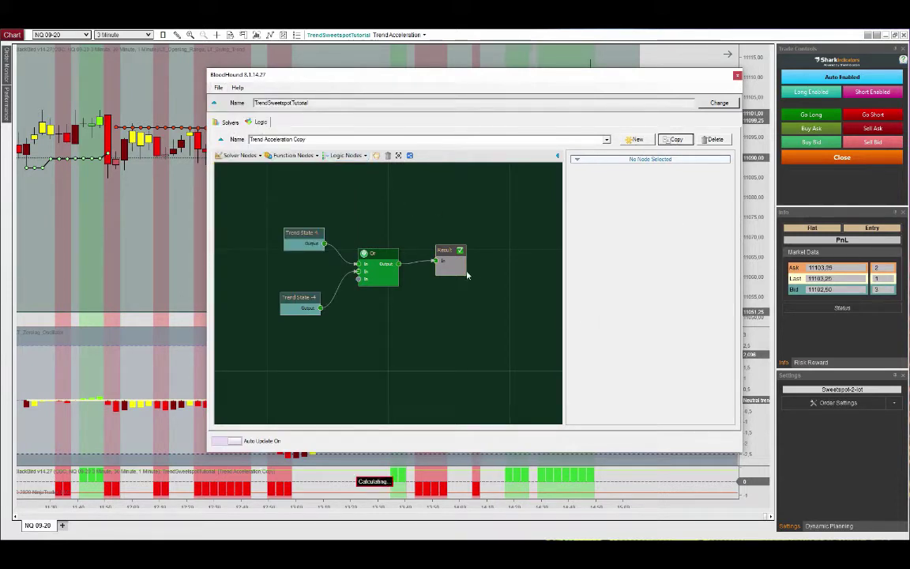
triple_click(265, 139)
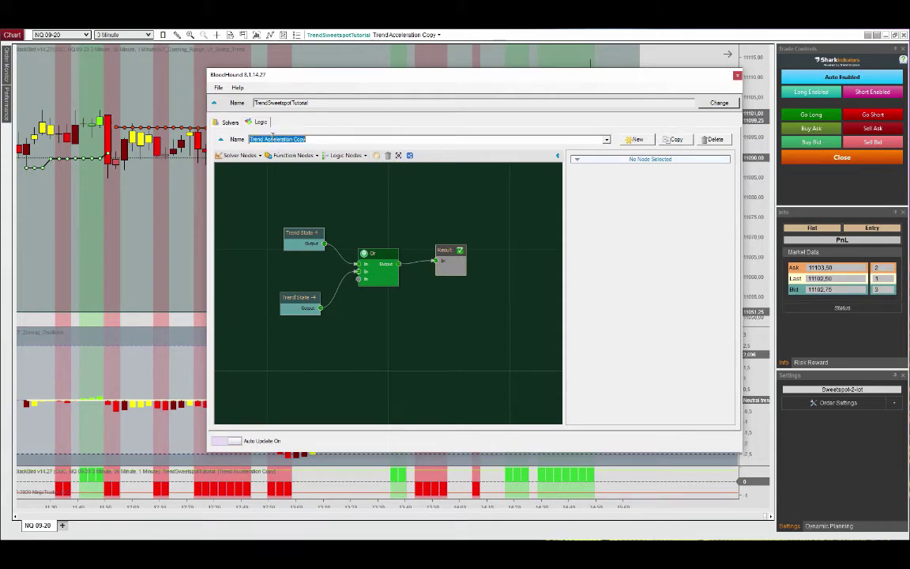
click(282, 139)
key(BackSpace)
key(BackSpace)
key(BackSpace)
key(BackSpace)
text(Dece)
Delete the Trend State 4 and Trend State -4 nodes from the copy
mouse_move(318, 235)
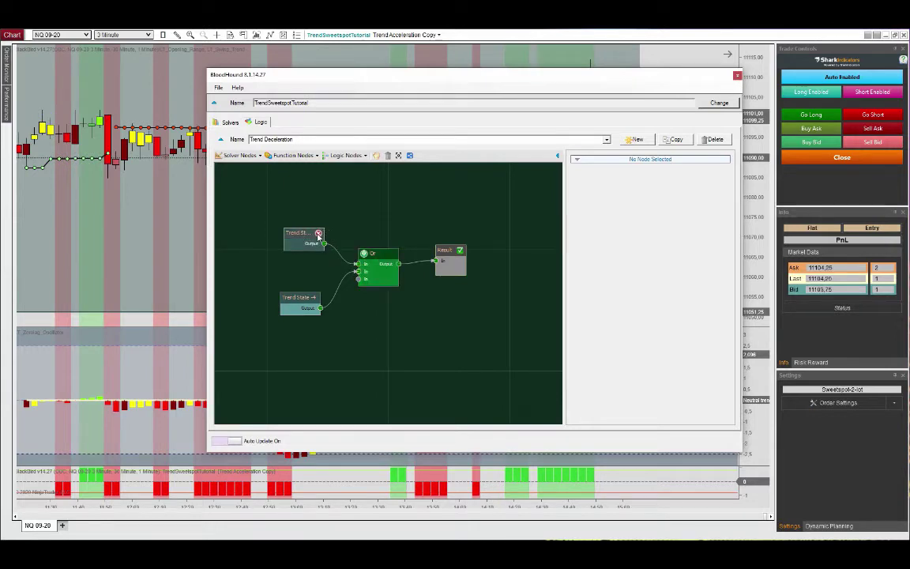
click(318, 235)
click(314, 298)
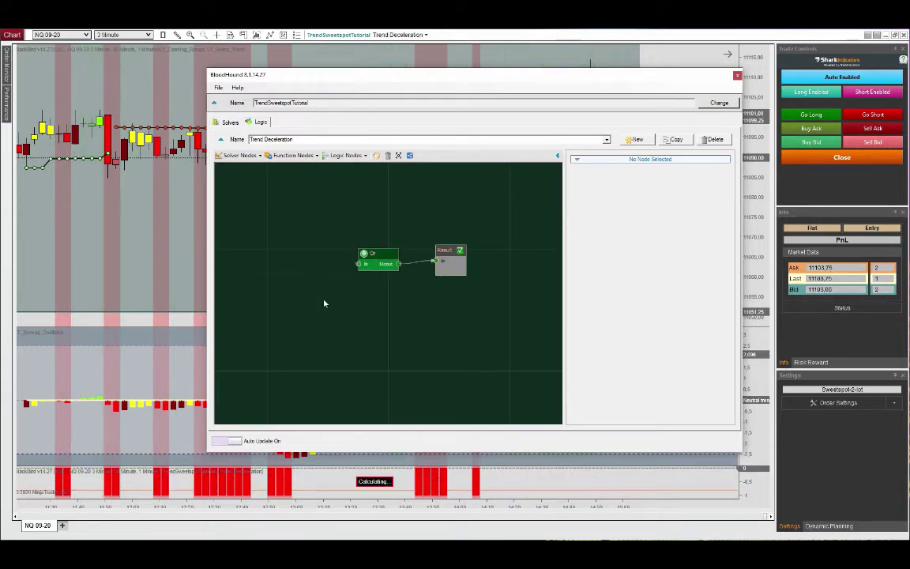
Duplicate the Trend State 4 solvers and make the copy Trend State 3, with long output 1 at level 3
click(230, 123)
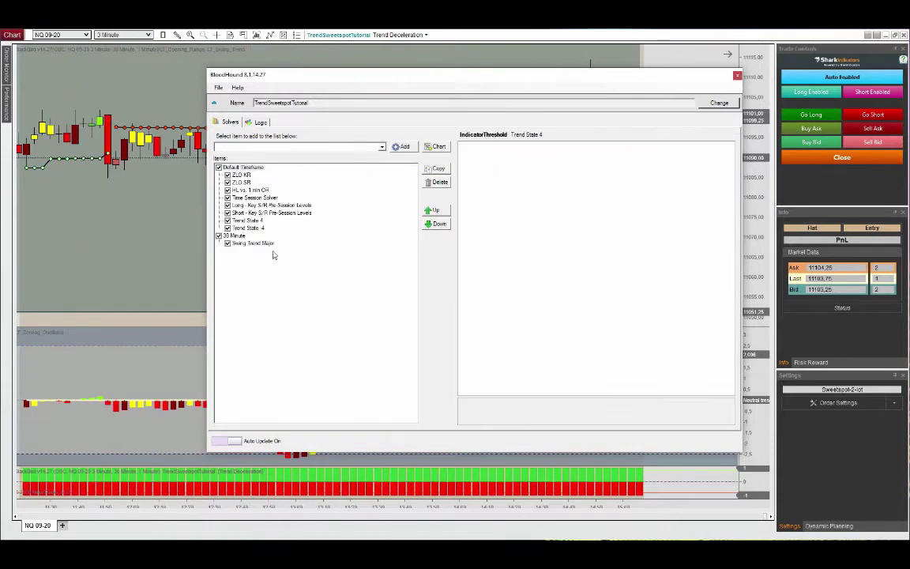
click(245, 220)
click(437, 170)
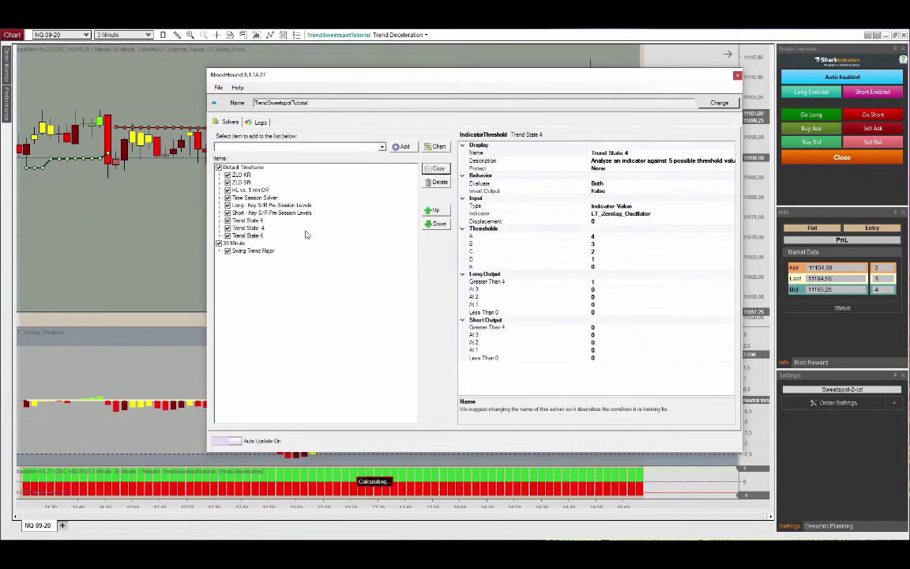
click(247, 236)
click(637, 153)
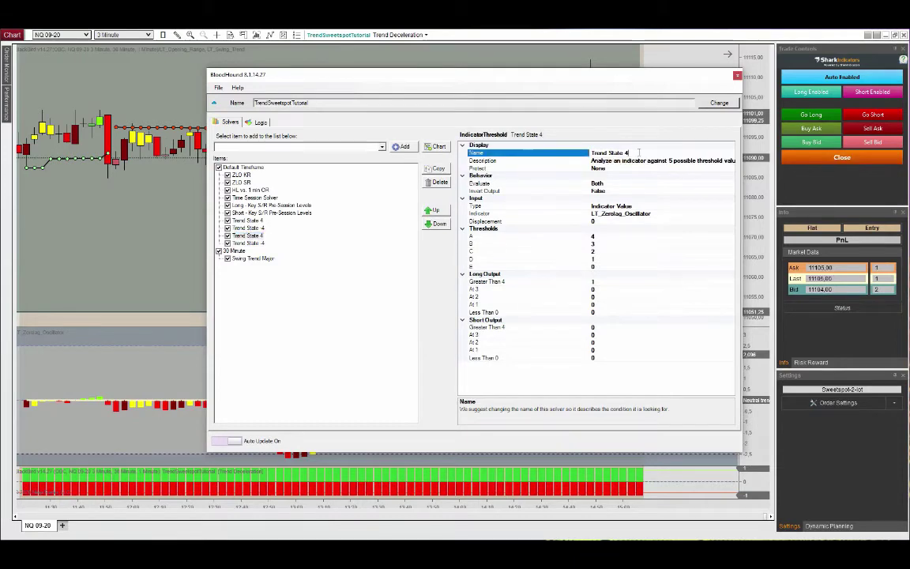
click(626, 283)
key(BackSpace)
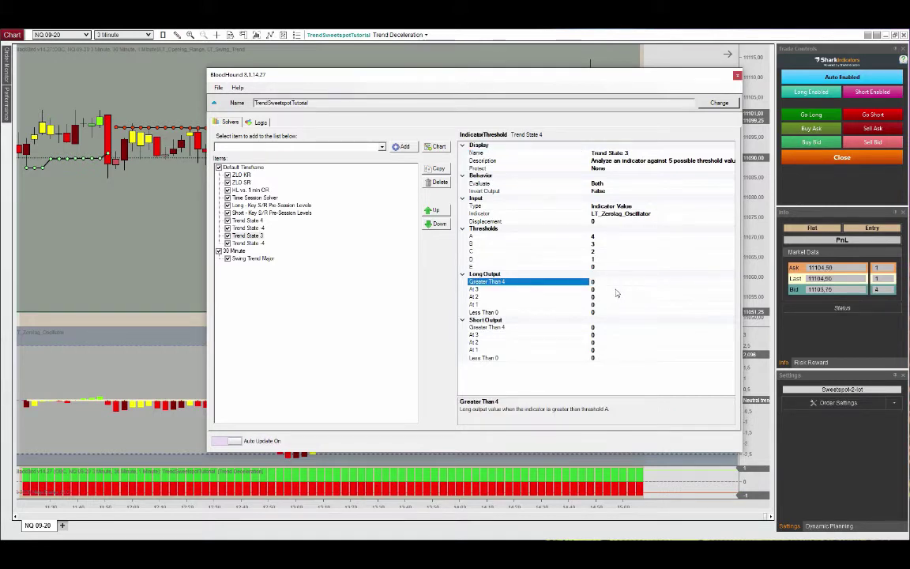
click(617, 290)
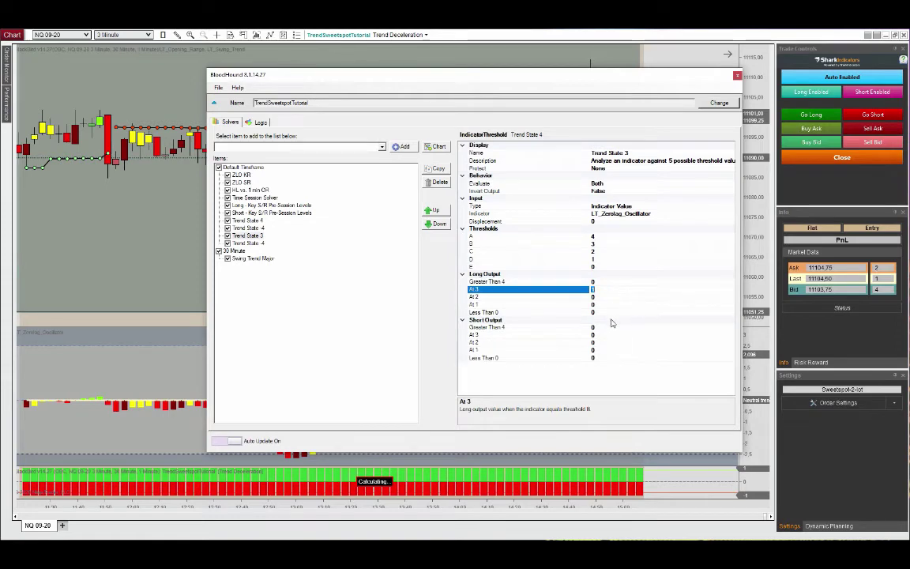
Rename Trend State -4 to Trend State -3, with Short At -3 set to 1 and Less Than -4 set to 0
click(248, 243)
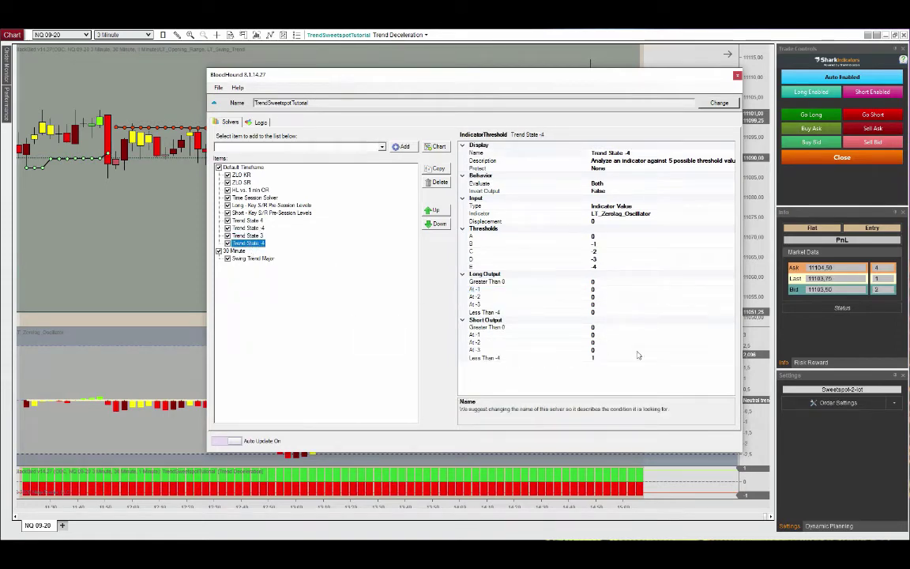
click(642, 153)
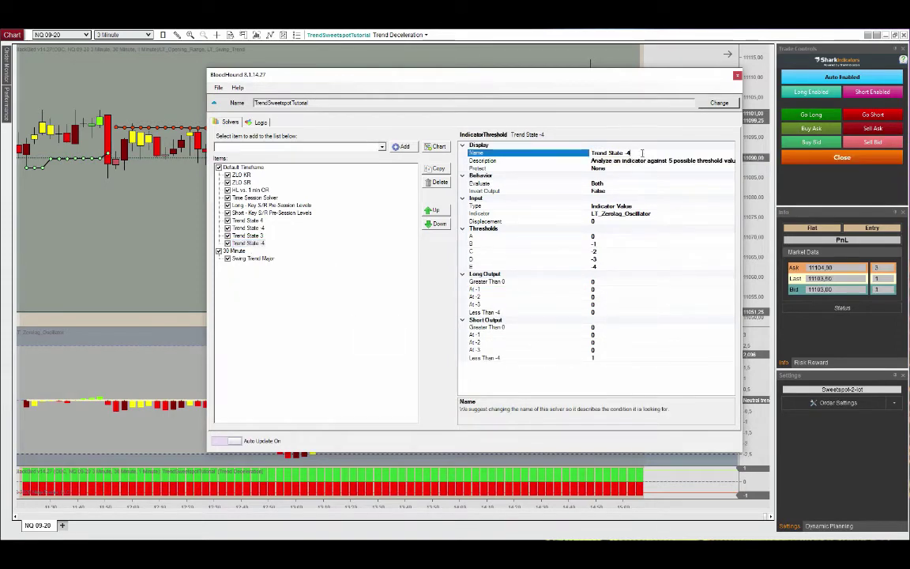
key(BackSpace)
key(BackSpace)
click(603, 358)
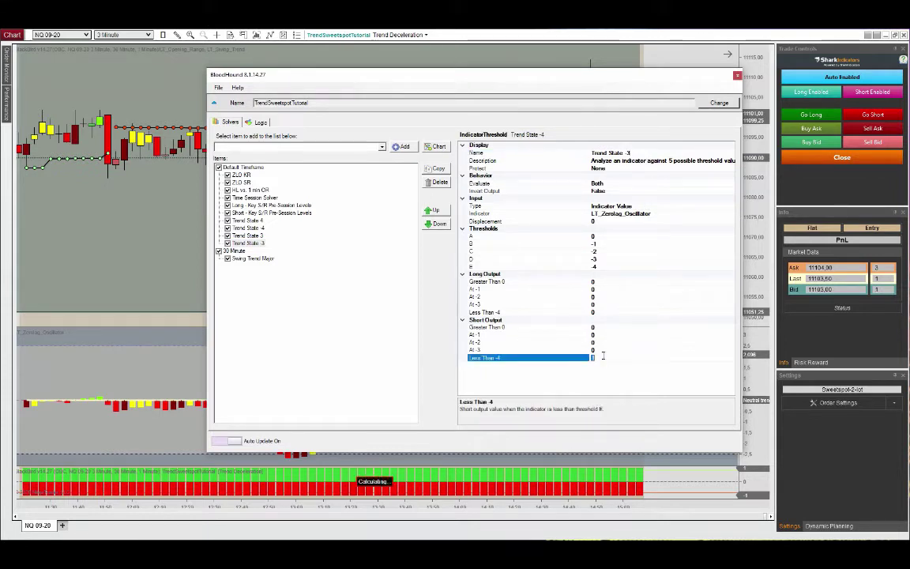
click(608, 350)
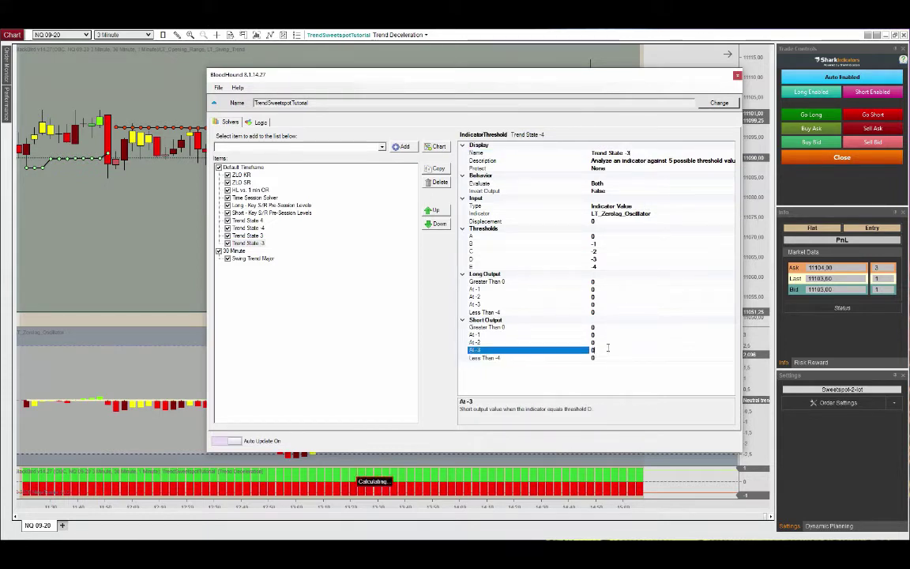
click(345, 366)
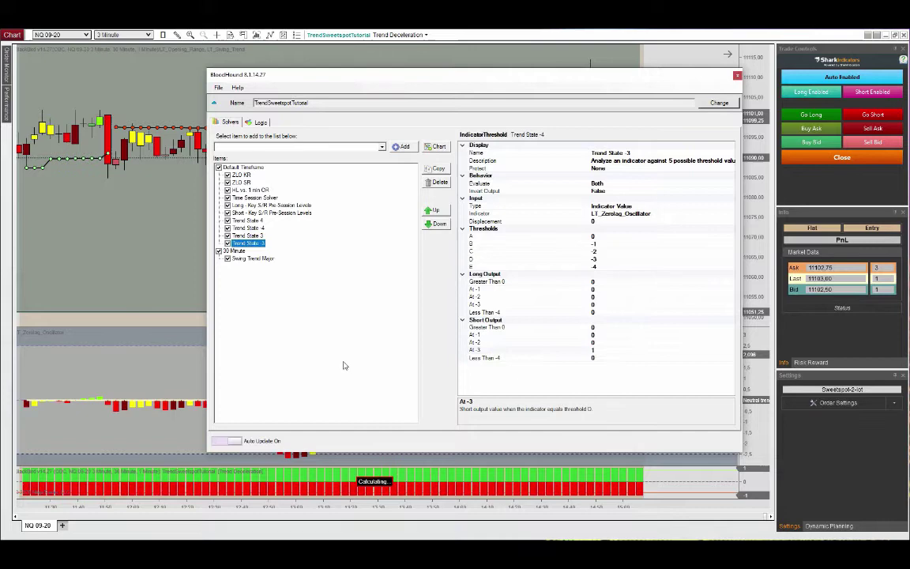
Add the Trend State 3 and Trend State -3 solver nodes to the Trend Deceleration logic graph
click(260, 121)
click(237, 156)
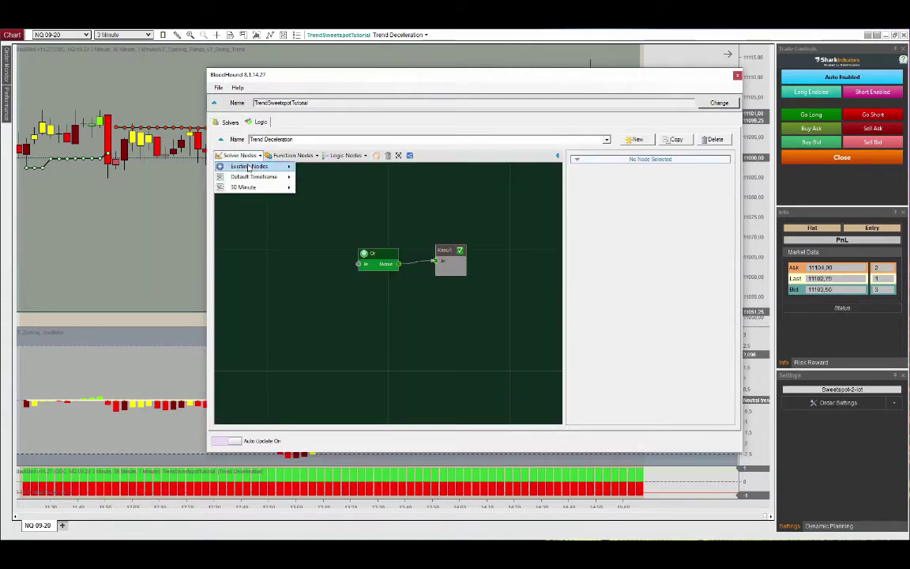
mouse_move(248, 168)
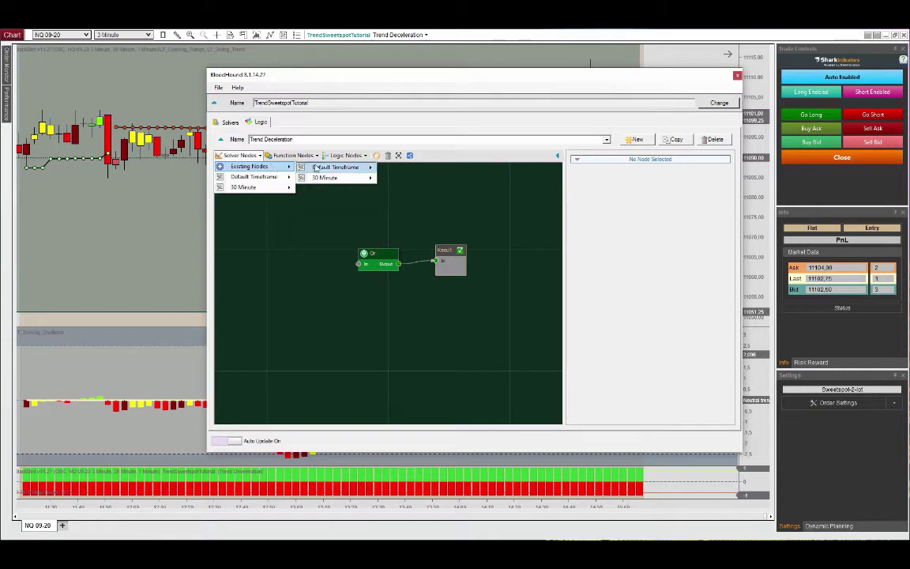
mouse_move(332, 167)
click(408, 252)
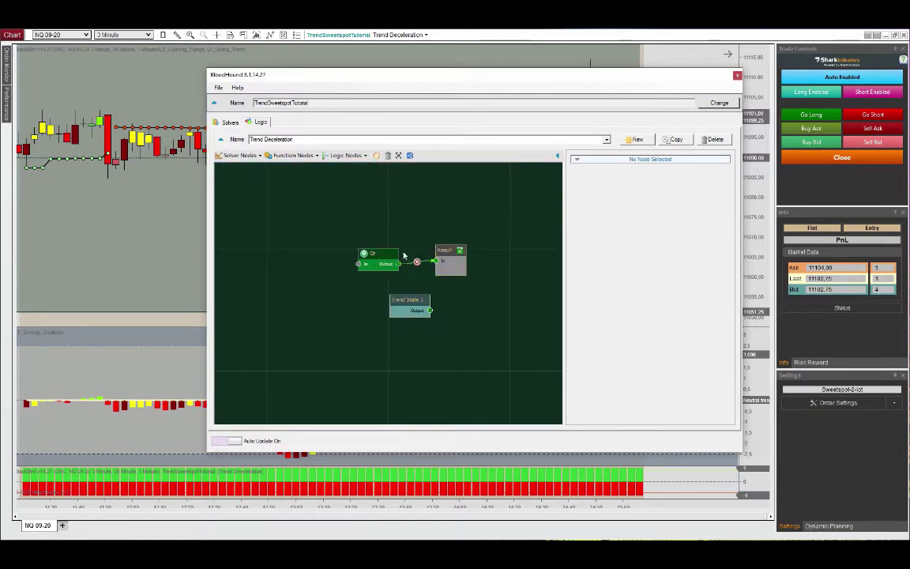
click(251, 155)
mouse_move(263, 167)
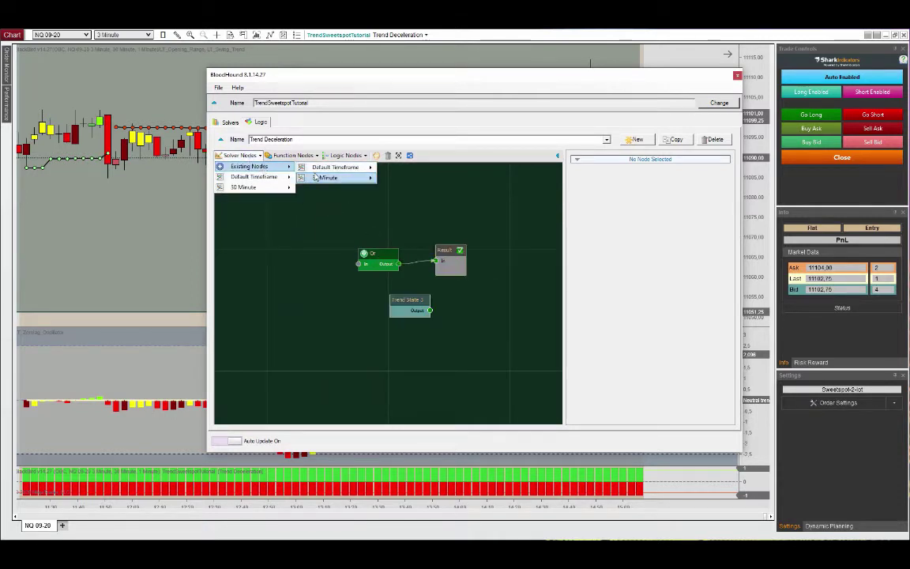
mouse_move(336, 167)
click(410, 262)
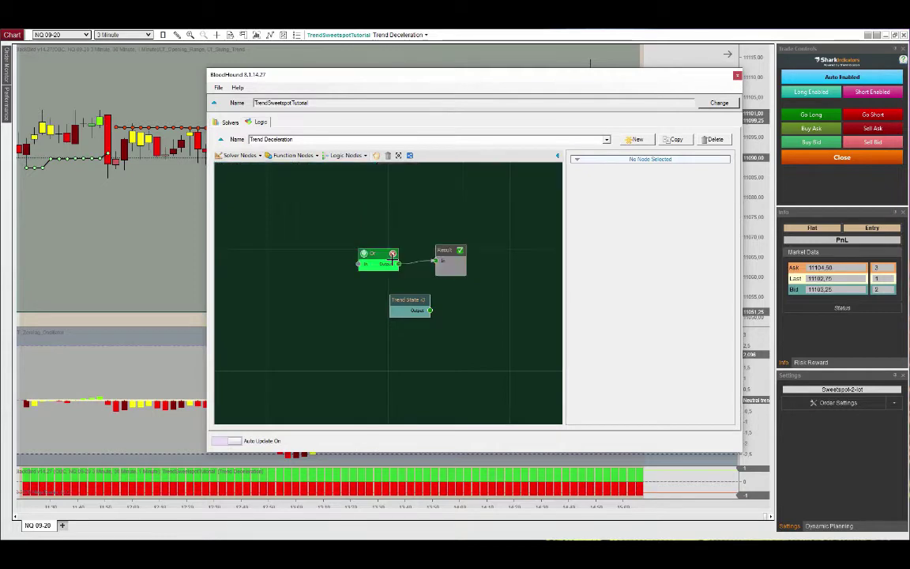
Arrange both Trend State nodes, wire them into the Or node, and reveal the chart's signal stripes
drag(407, 299, 289, 282)
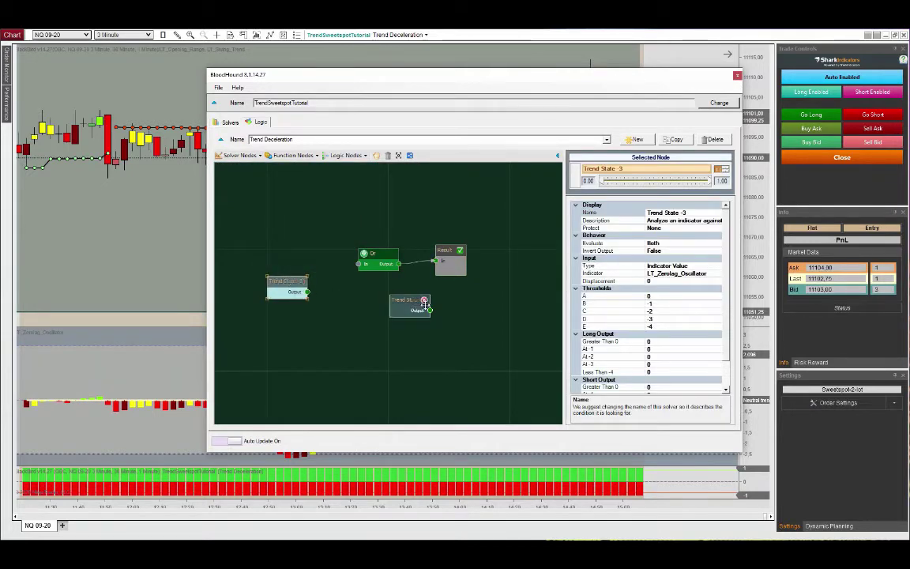
drag(407, 300, 360, 263)
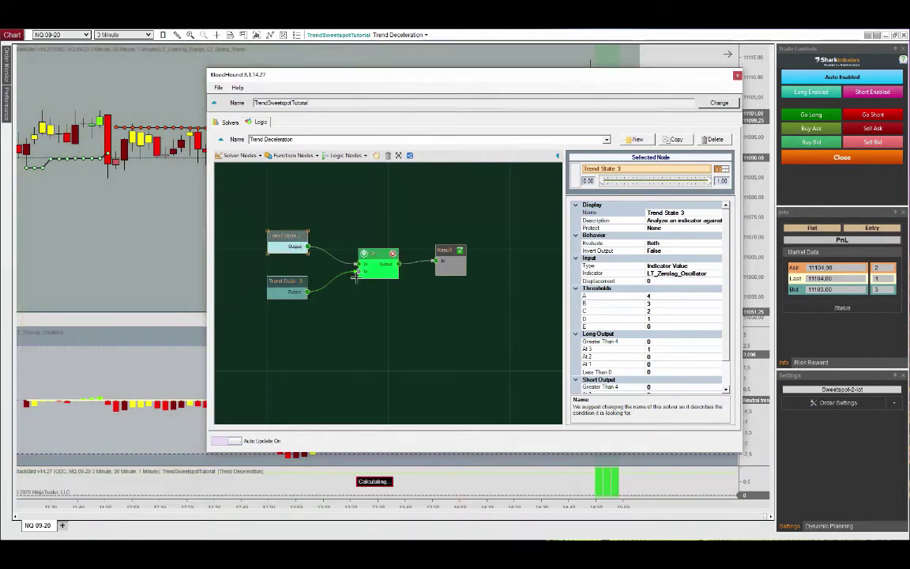
drag(309, 292, 360, 271)
drag(360, 83, 752, 104)
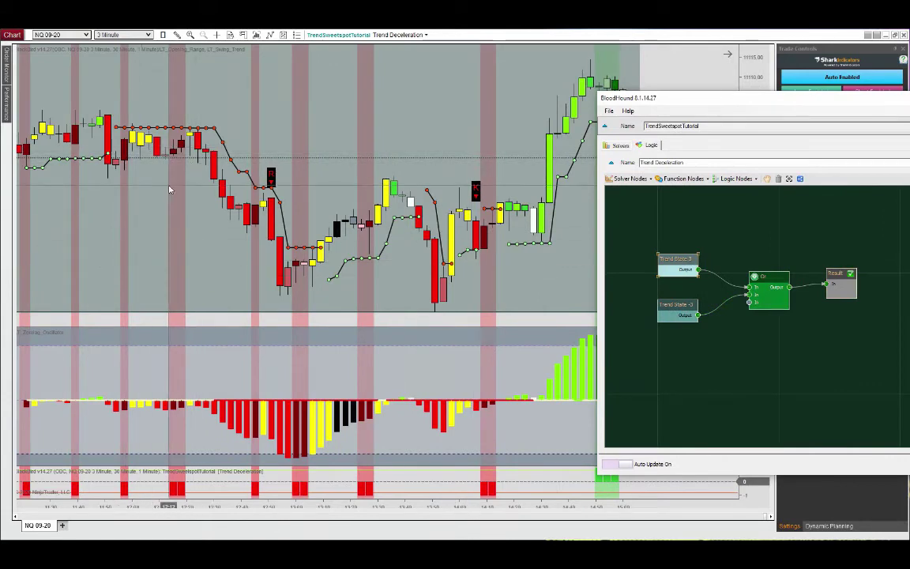
Reopen the BloodHound editor, save the template with File > Save, and close it
click(168, 189)
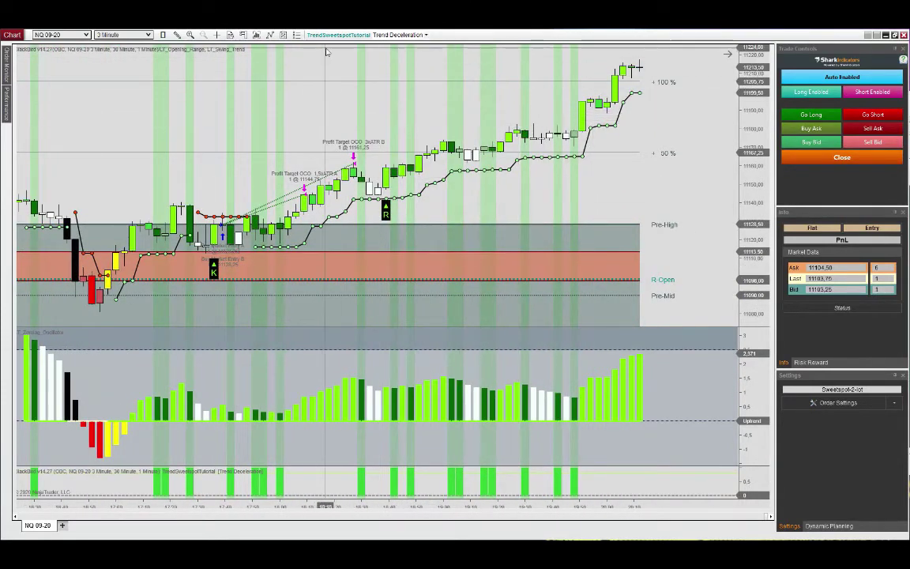
click(328, 37)
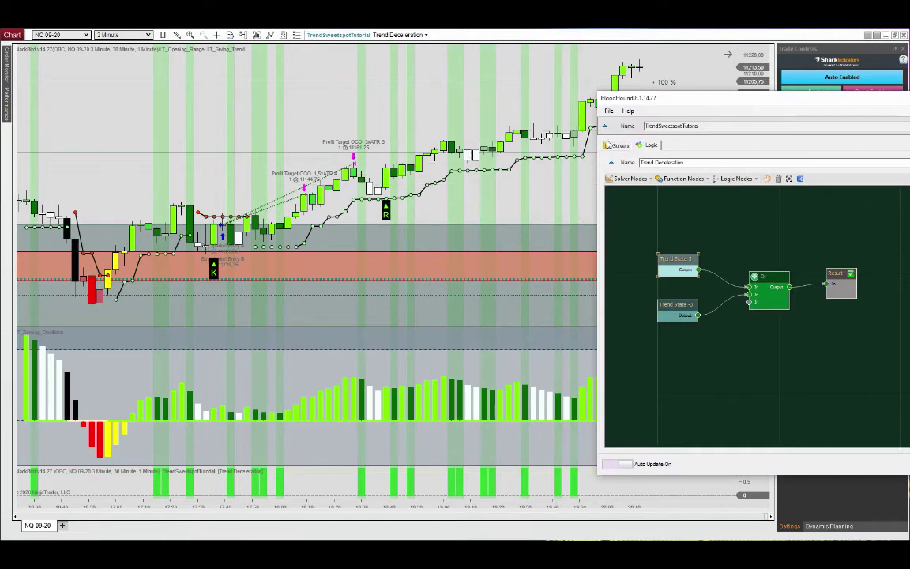
drag(655, 108, 339, 103)
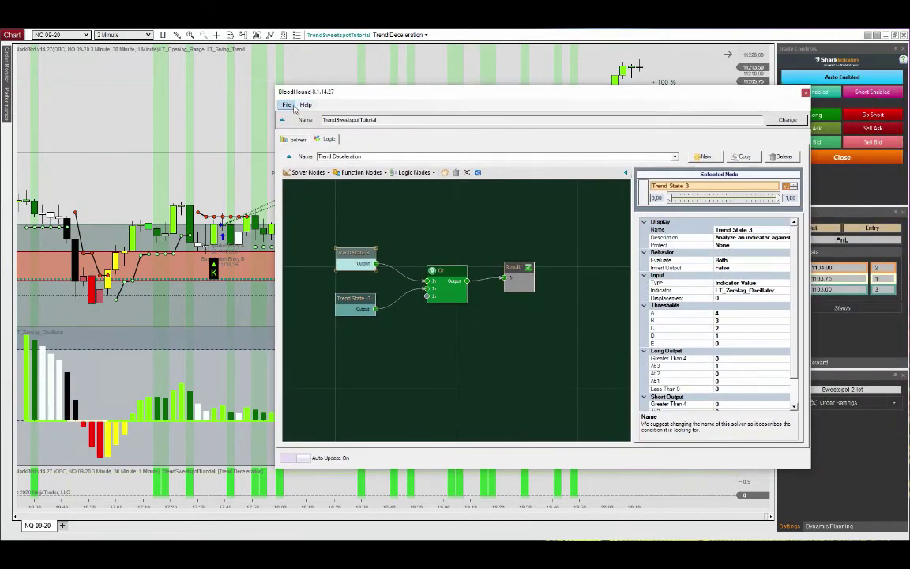
click(287, 105)
click(307, 152)
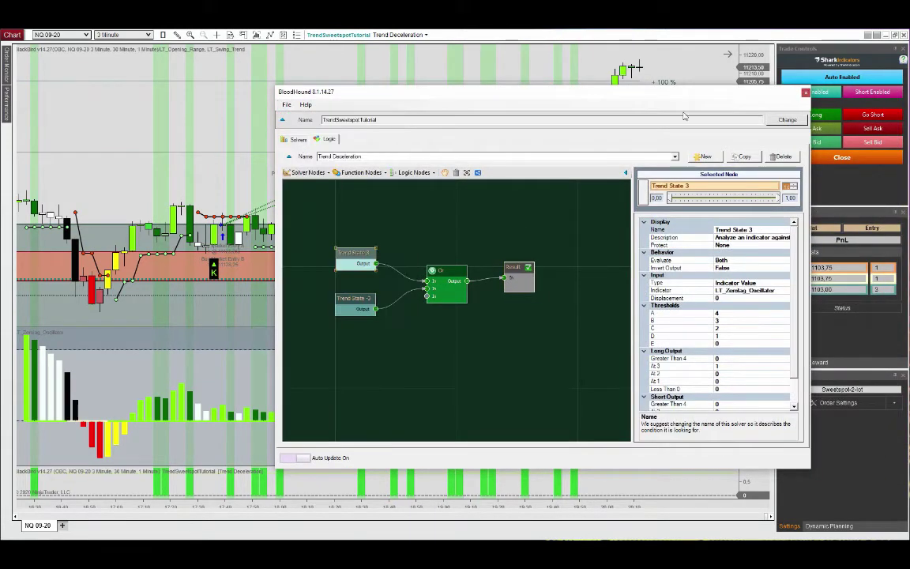
click(804, 93)
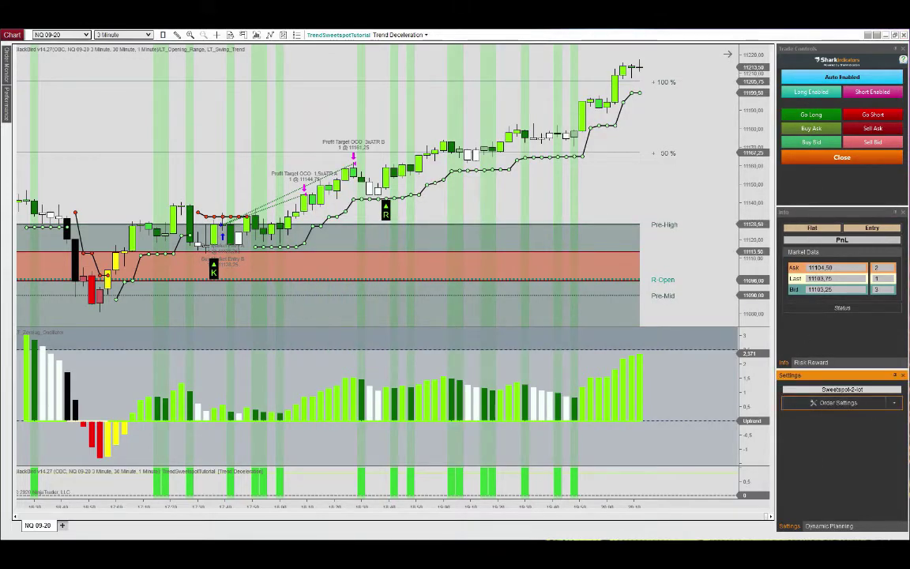
click(839, 403)
Reload the saved TrendSweetspotTutorial BloodHound template into the strategy and bring up lot A's Stop Loss options
click(410, 229)
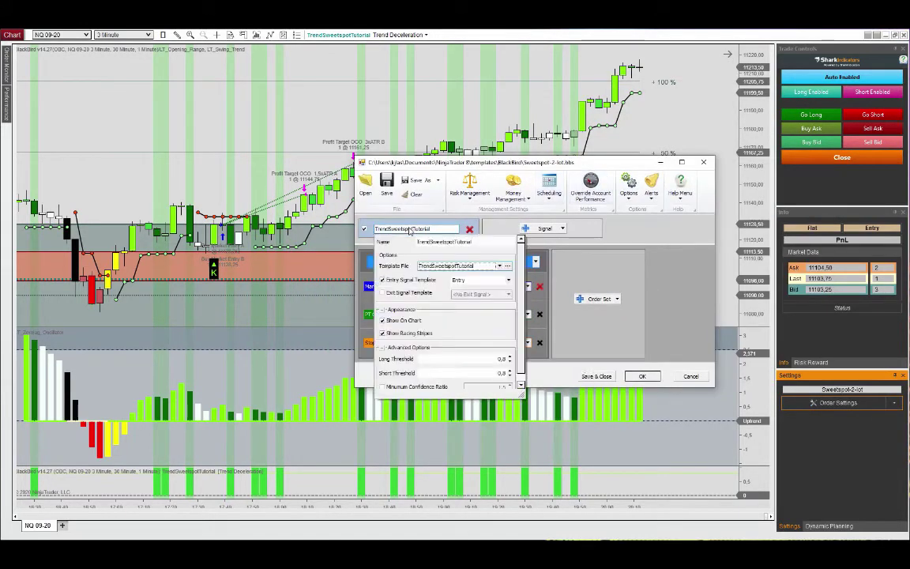
click(508, 267)
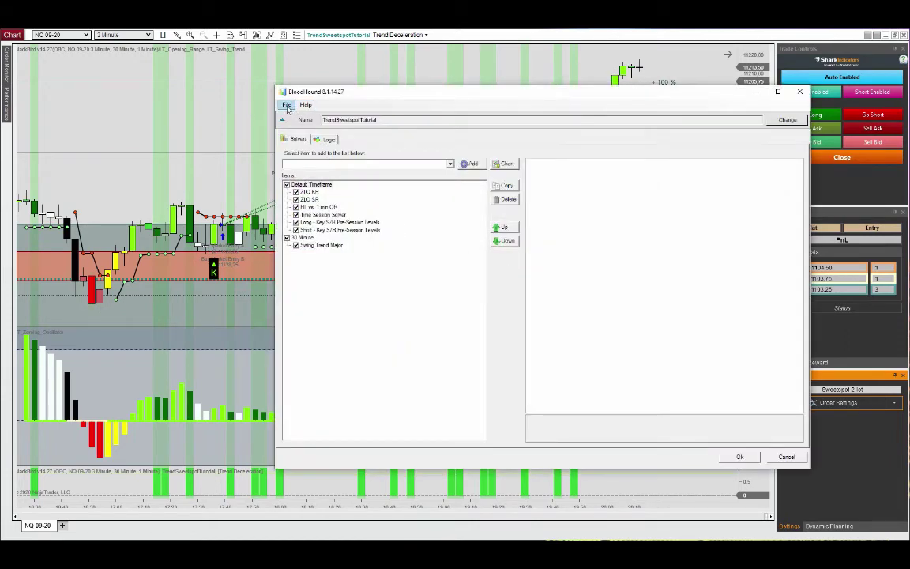
click(287, 109)
click(385, 232)
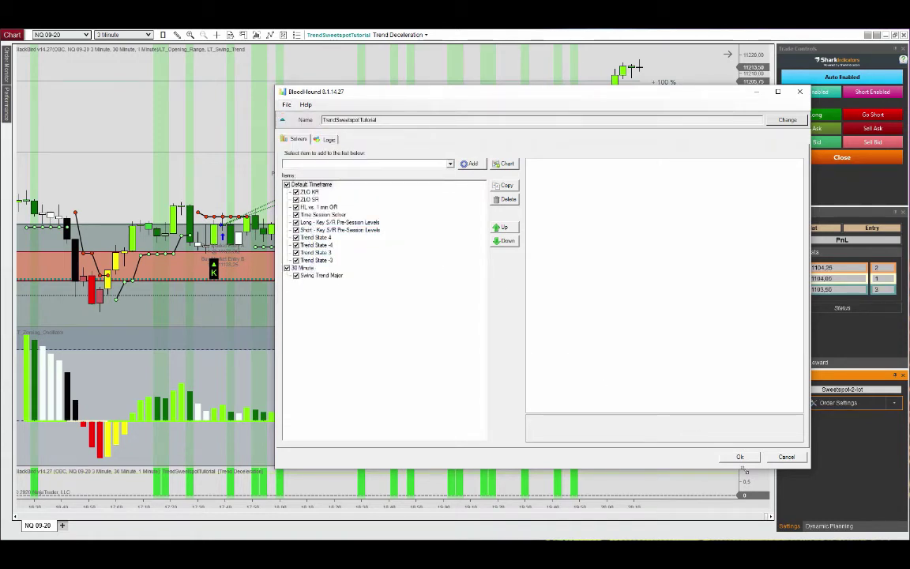
click(742, 460)
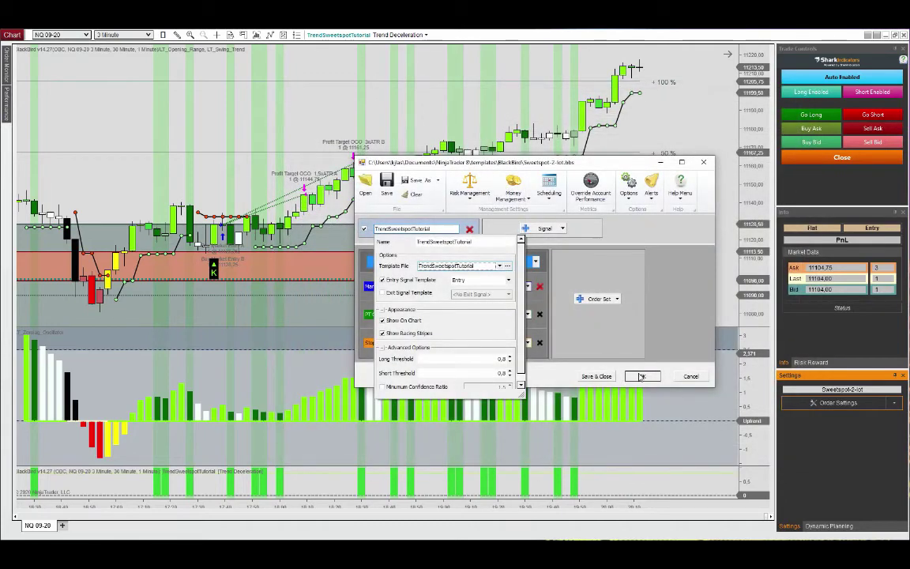
click(609, 272)
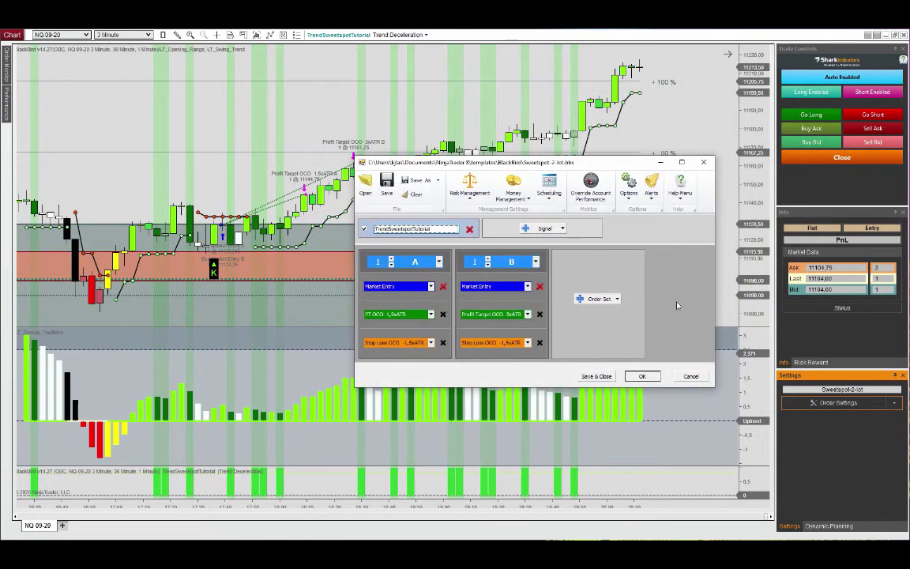
click(413, 345)
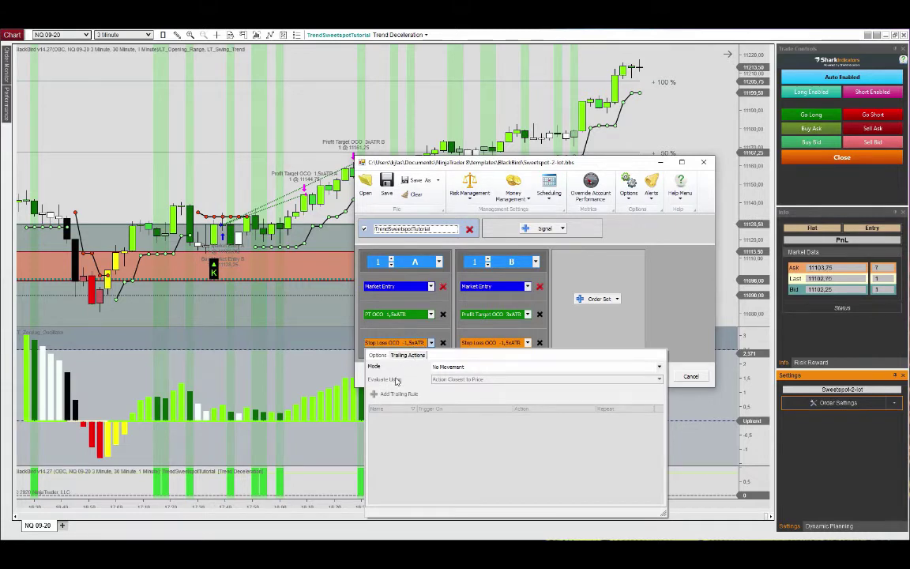
Switch lot A's stop to custom trailing and add Rule A triggered by Profit or Loss
click(494, 367)
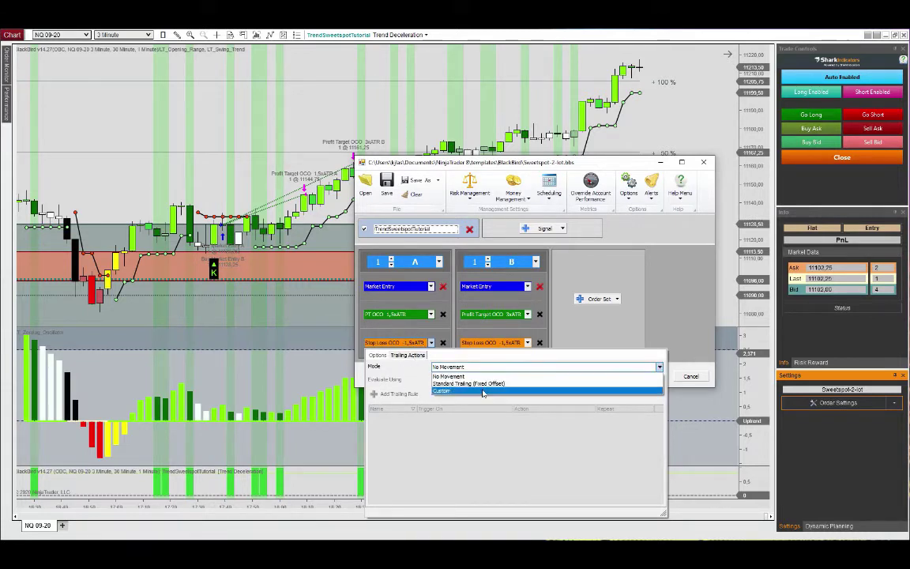
click(484, 391)
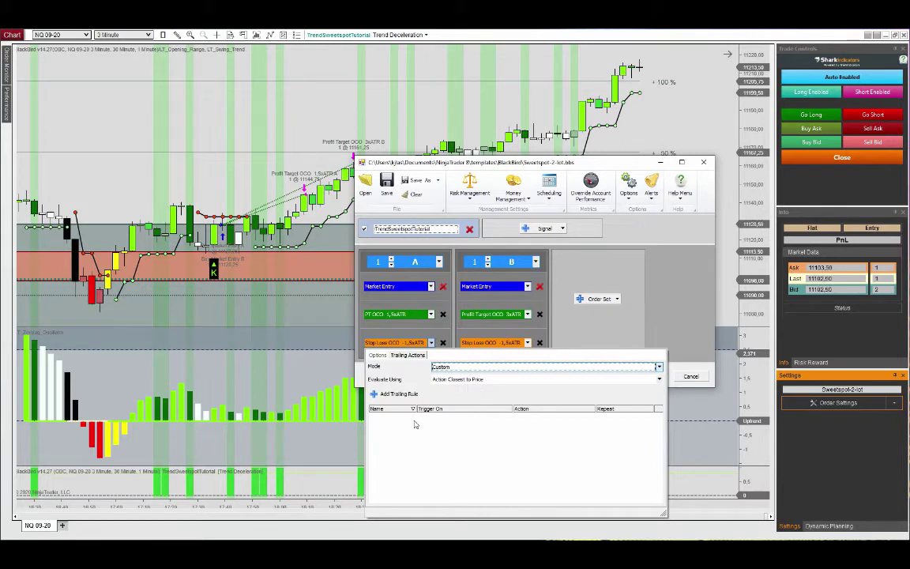
click(395, 393)
click(474, 417)
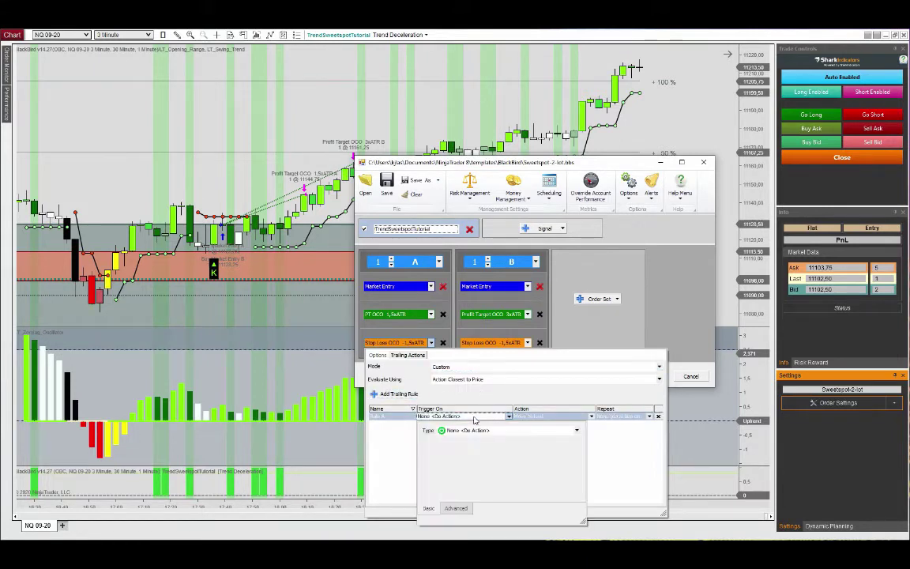
click(474, 430)
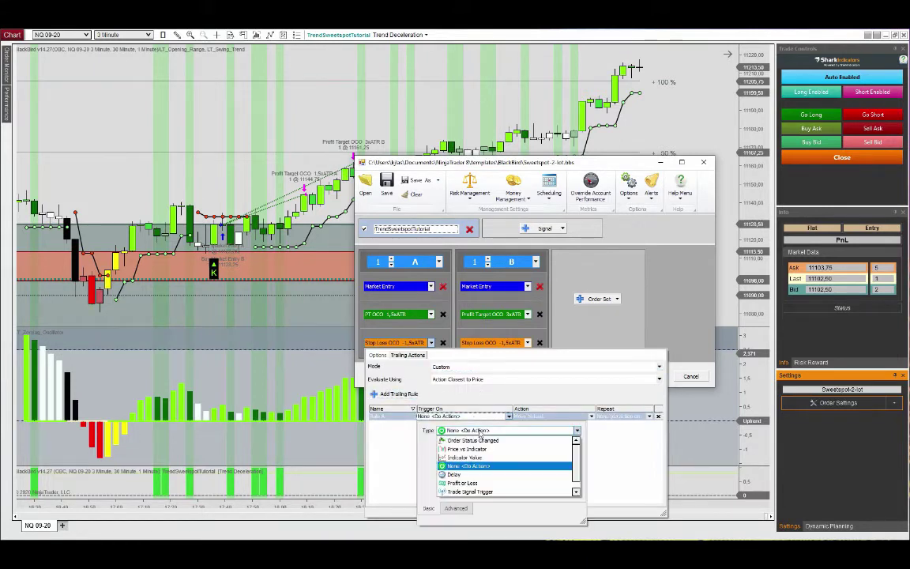
click(470, 483)
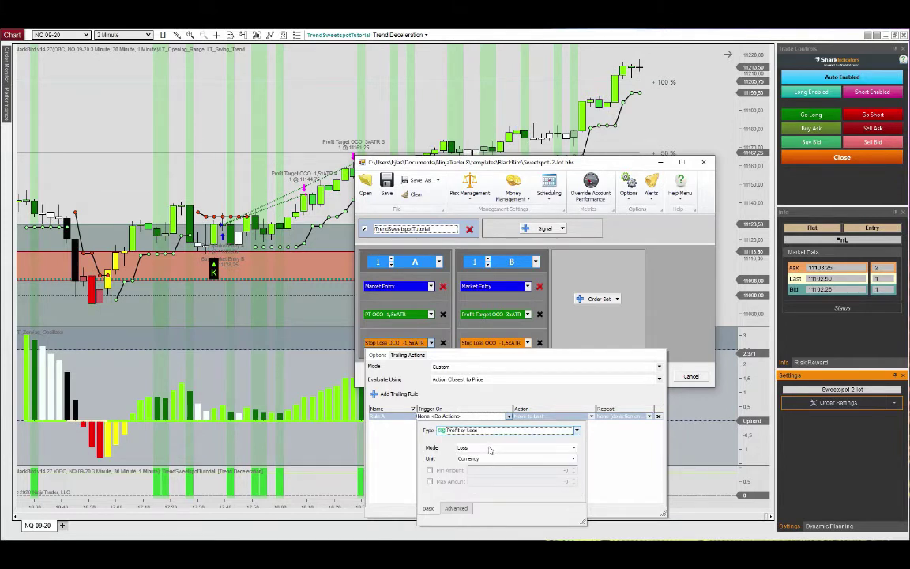
Set Rule A's trigger to Profit mode in ATR units with a minimum amount of 1
click(489, 449)
click(467, 465)
click(482, 459)
click(480, 488)
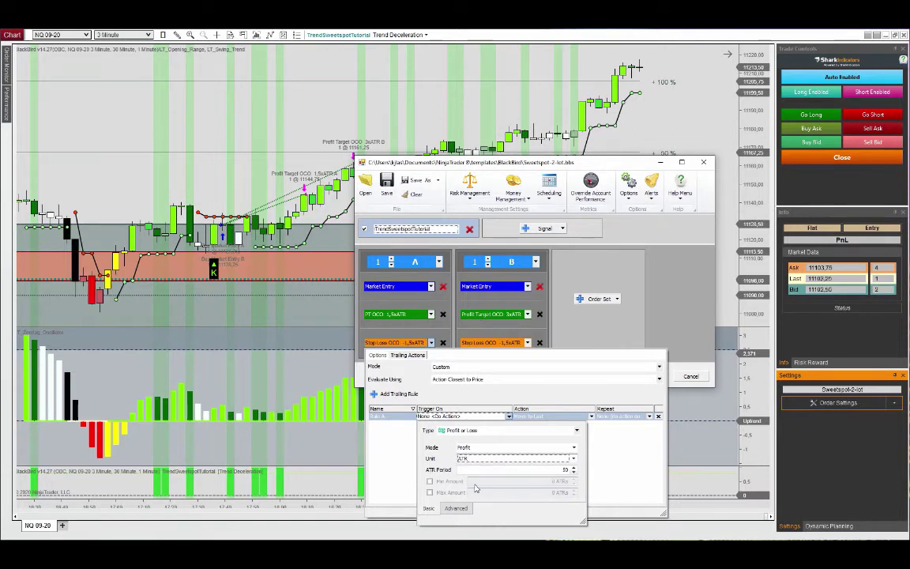
click(429, 481)
click(559, 482)
text(,)
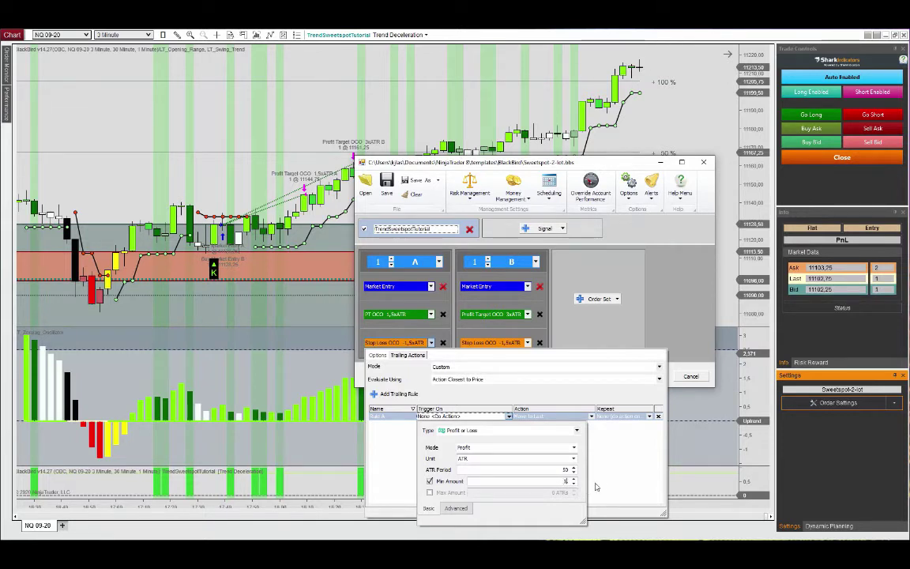
click(612, 472)
click(509, 416)
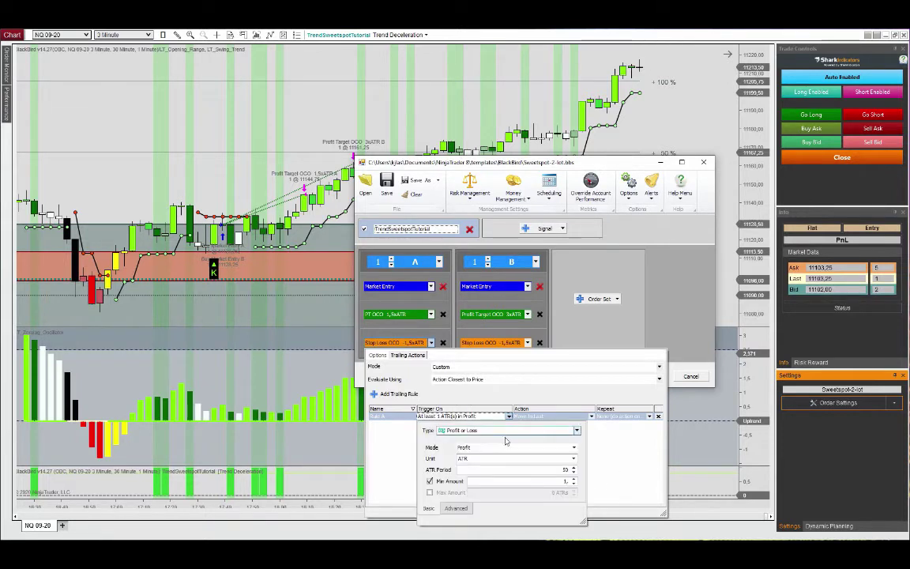
Add a BloodHound Trend Deceleration signal condition to Rule A, with mode All (in sequence)
click(455, 509)
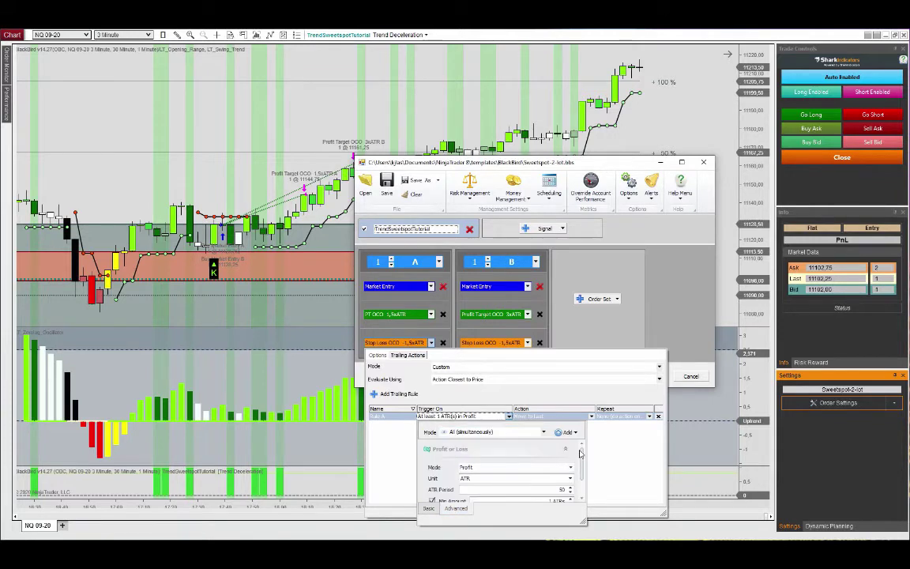
click(571, 432)
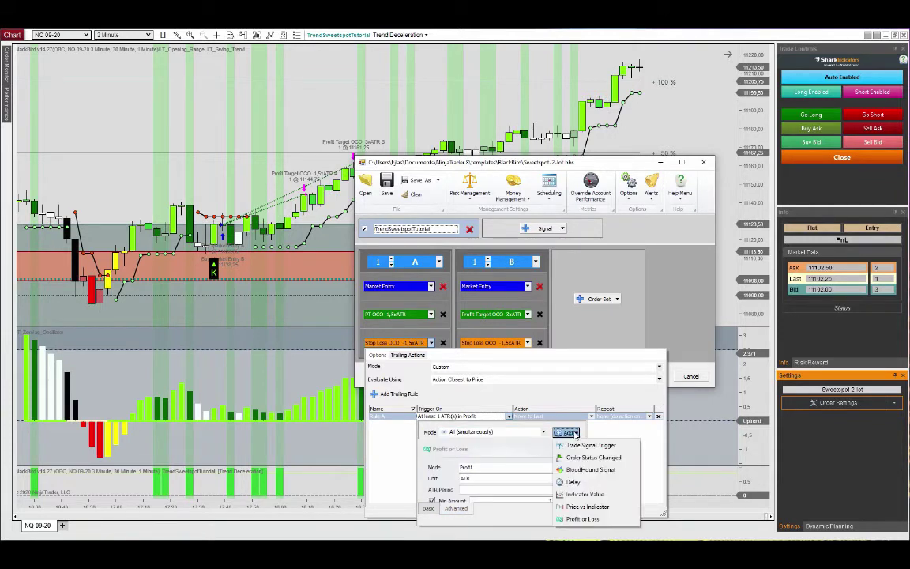
click(589, 469)
scroll(553, 471, down, 3)
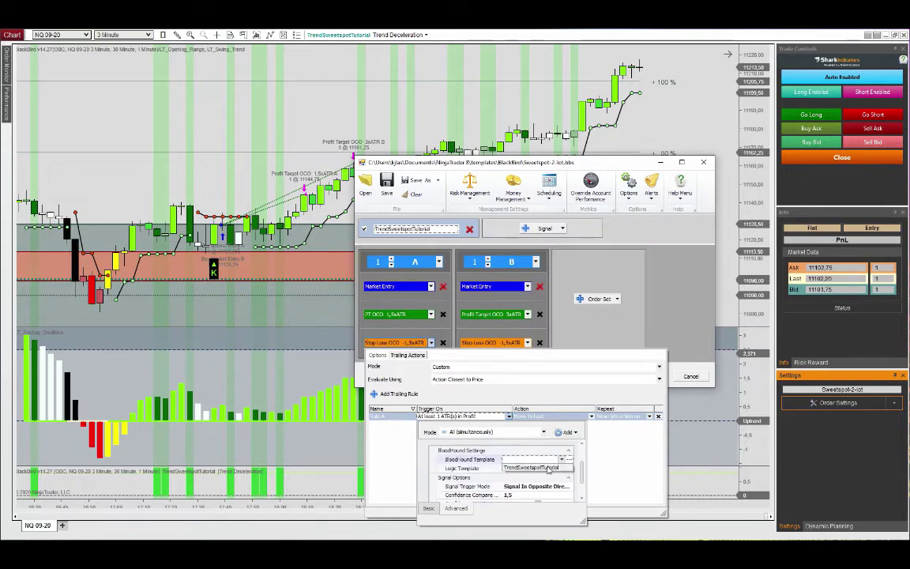
click(570, 468)
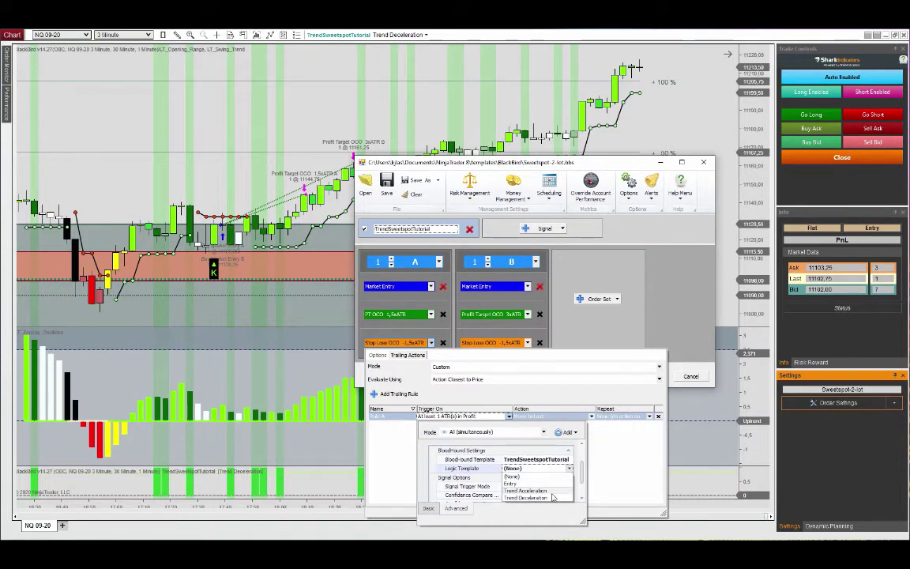
click(553, 496)
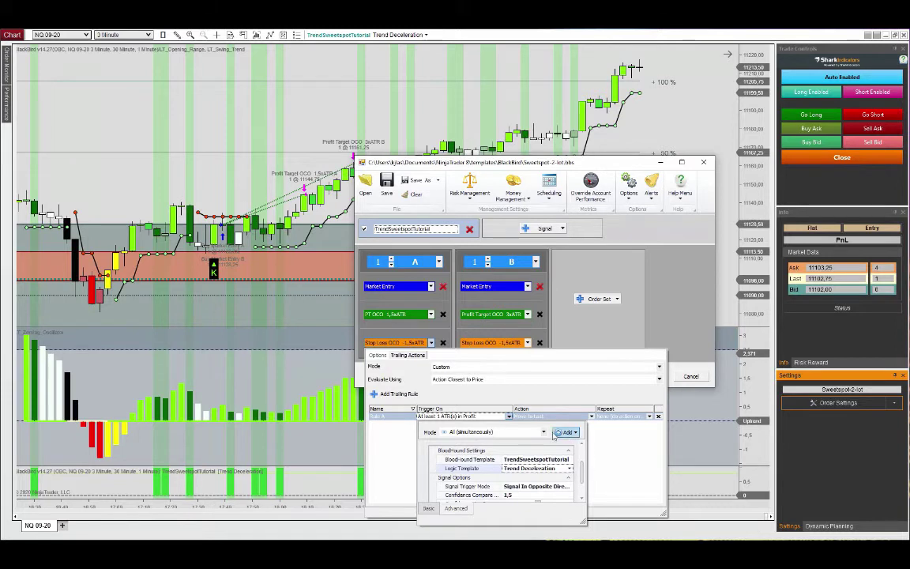
click(544, 433)
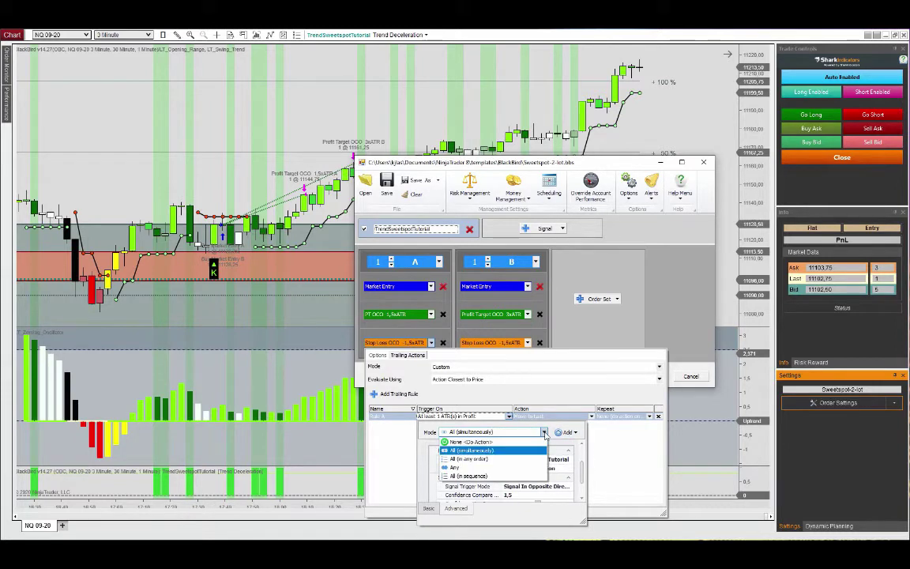
click(531, 476)
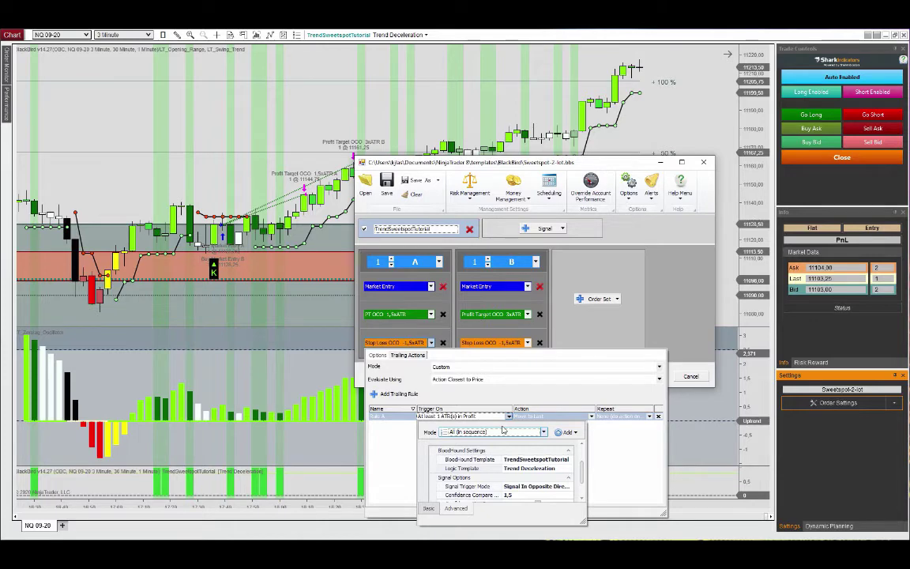
Keep Rule A's action as Move Order To
click(527, 419)
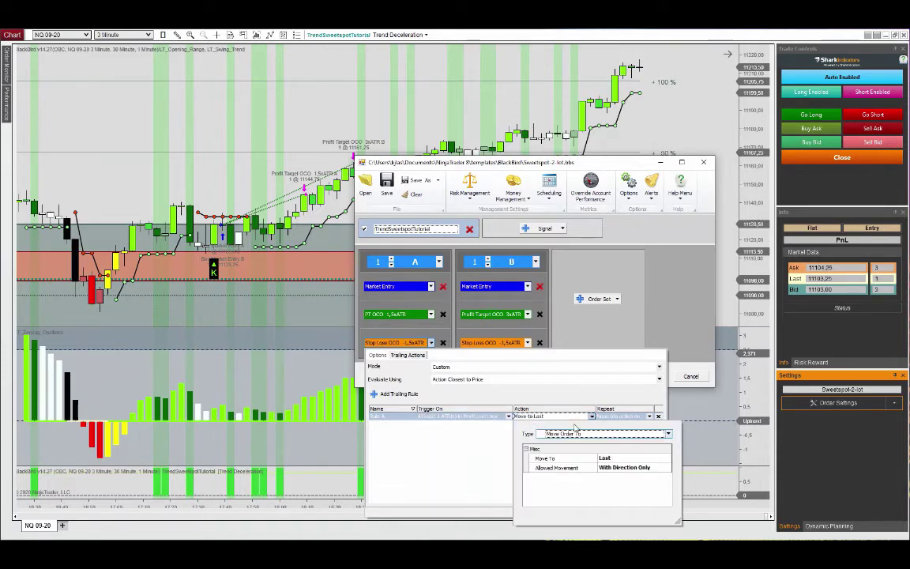
click(579, 437)
click(580, 435)
Set Rule A's Move To select mode to Indicator Value and bring up the indicator picker
click(620, 460)
click(724, 286)
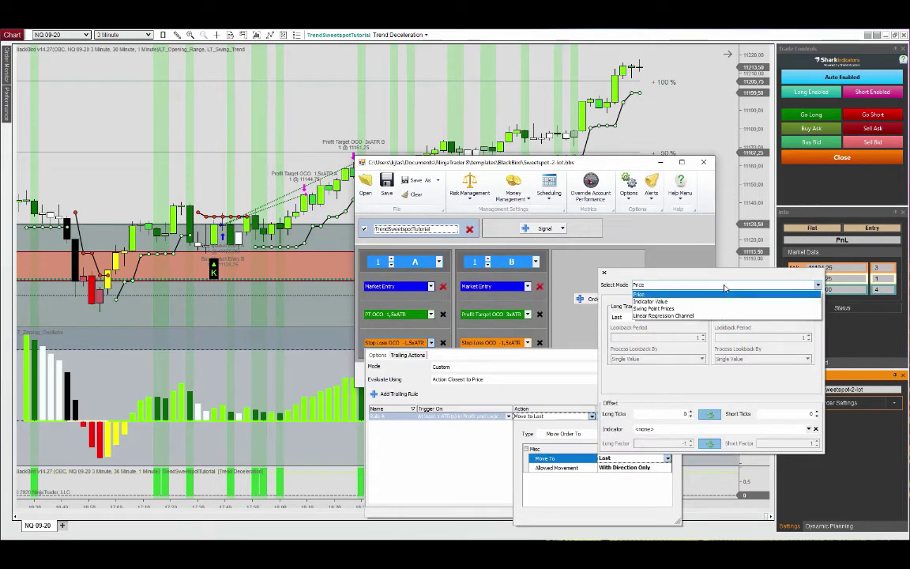
click(715, 301)
click(714, 307)
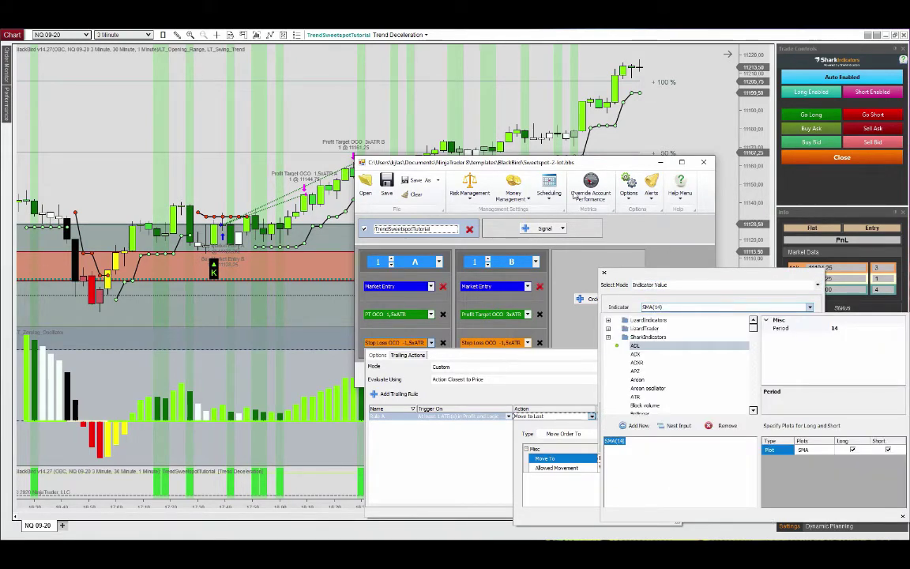
drag(588, 167, 335, 90)
click(150, 266)
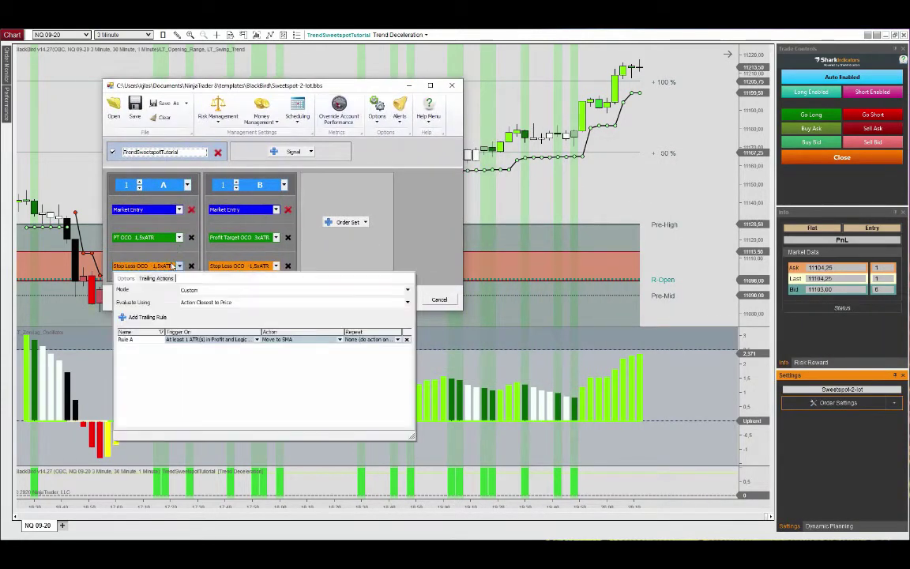
click(208, 342)
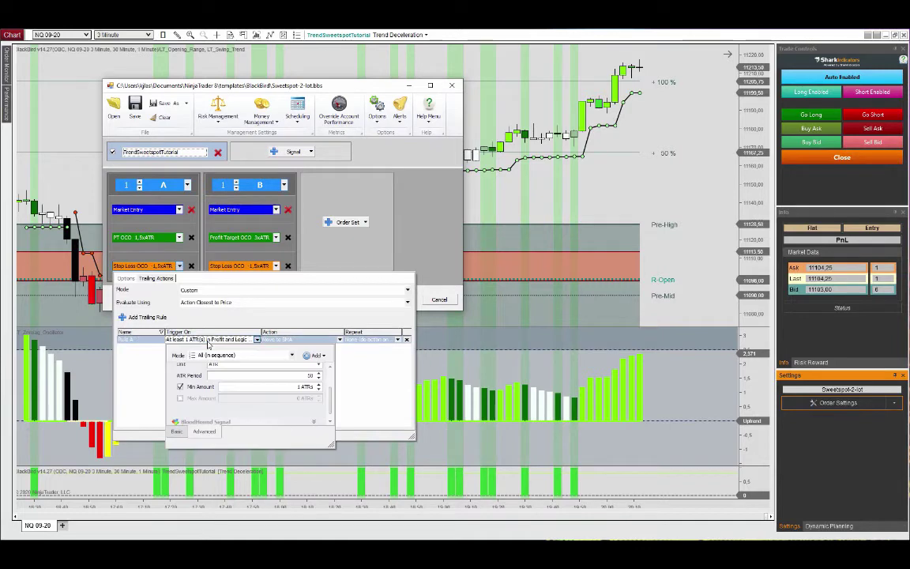
click(282, 341)
click(417, 381)
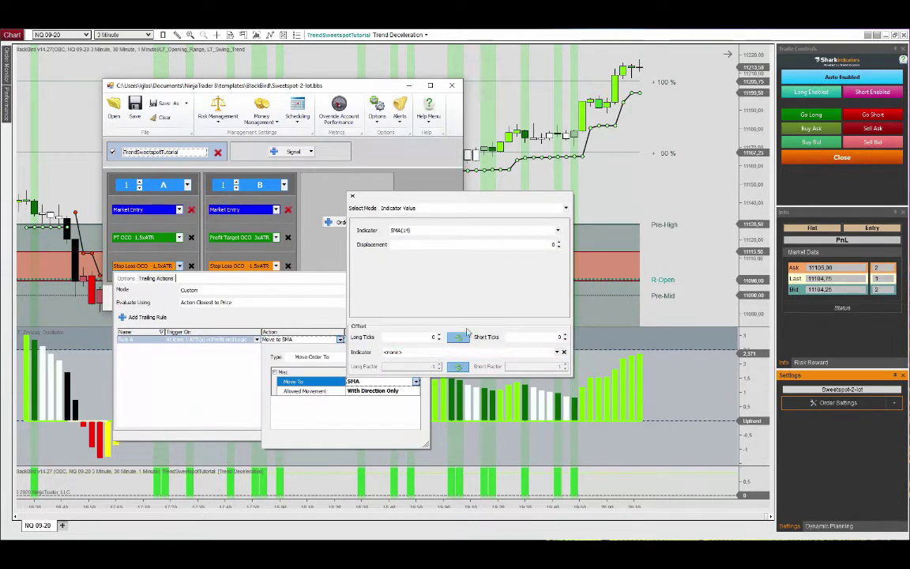
click(486, 230)
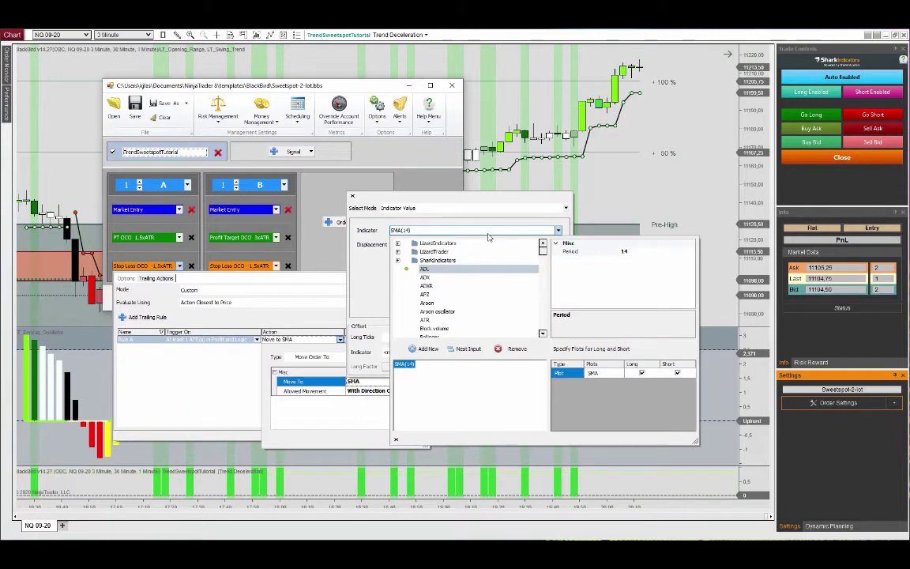
Choose the LT_Swing_Trend indicator, using its Trailing Stop plot for long and short trades
click(398, 252)
scroll(472, 285, down, 4)
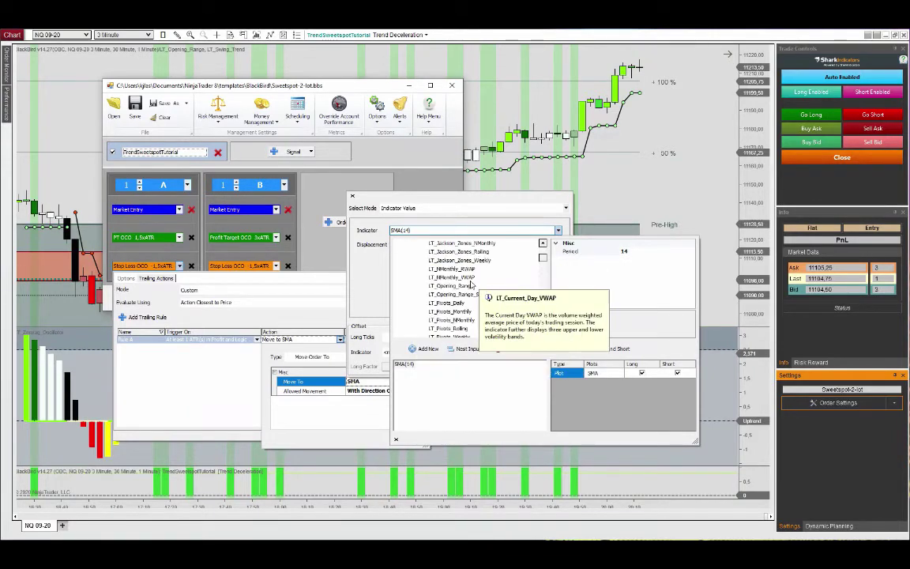
click(448, 294)
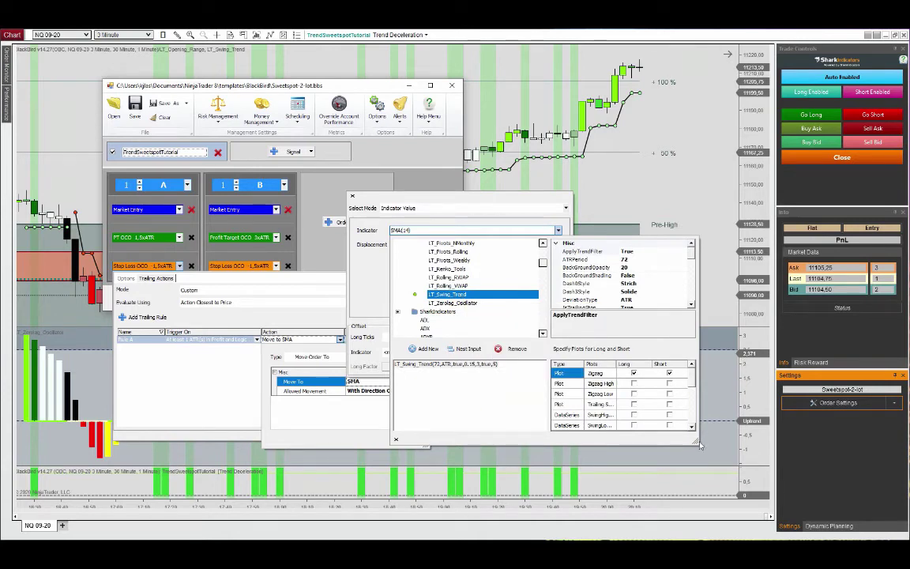
drag(696, 441, 801, 441)
scroll(795, 393, down, 1)
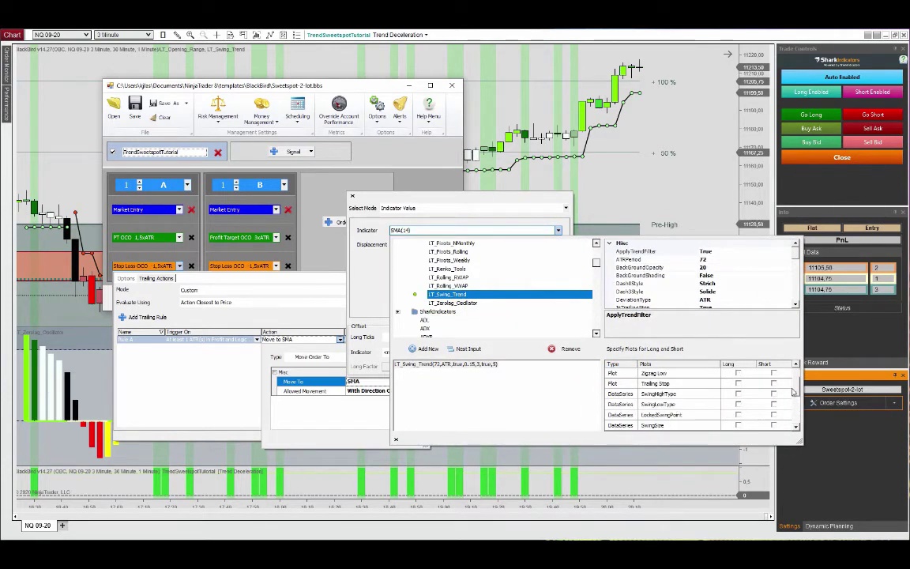
click(738, 383)
click(774, 384)
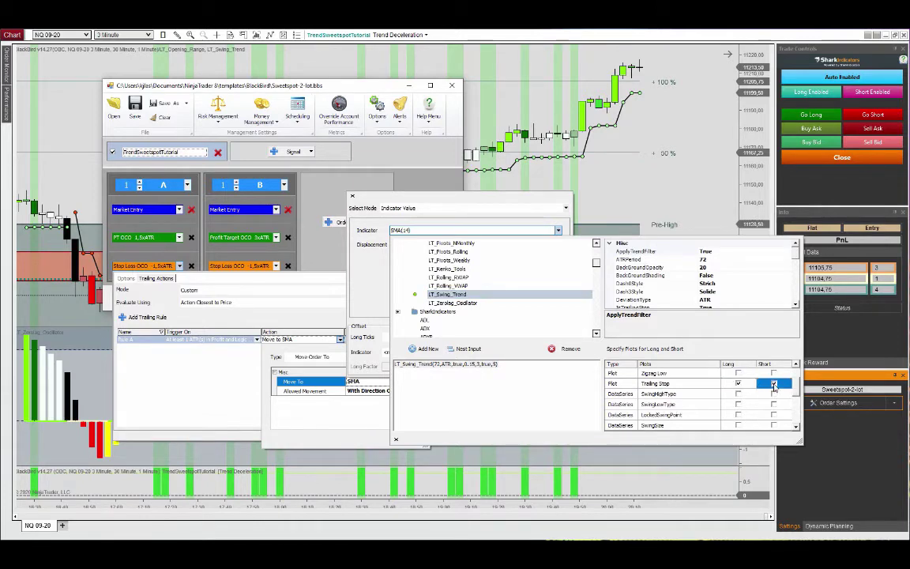
Set LT_Swing_Trend's ATRPeriod to 50, MultiplierMD 1.5 and SwingStrength 1, then confirm it
click(756, 259)
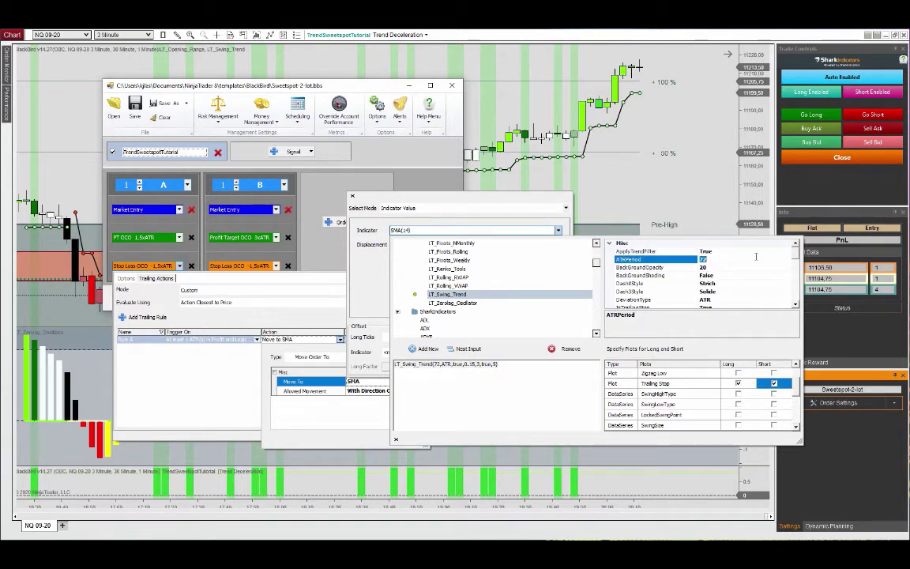
text(50)
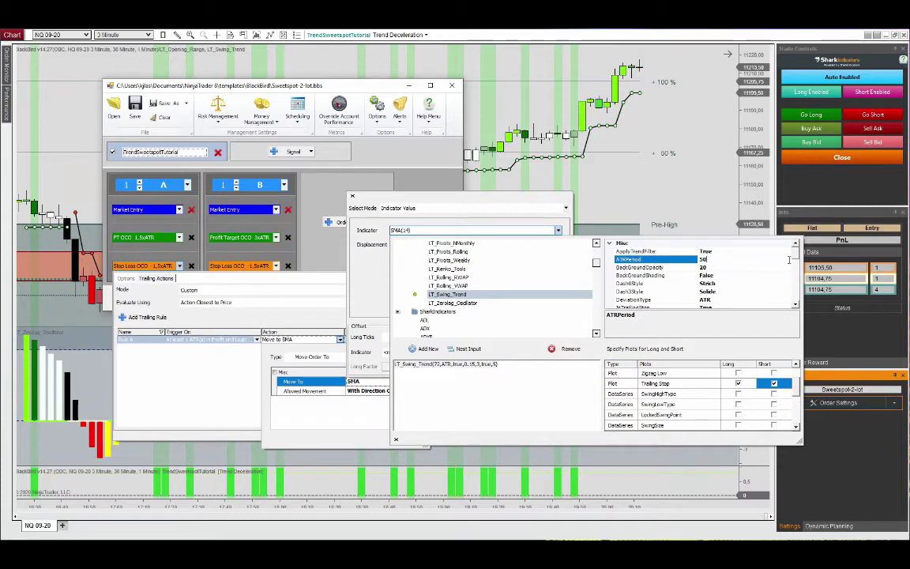
scroll(794, 261, down, 2)
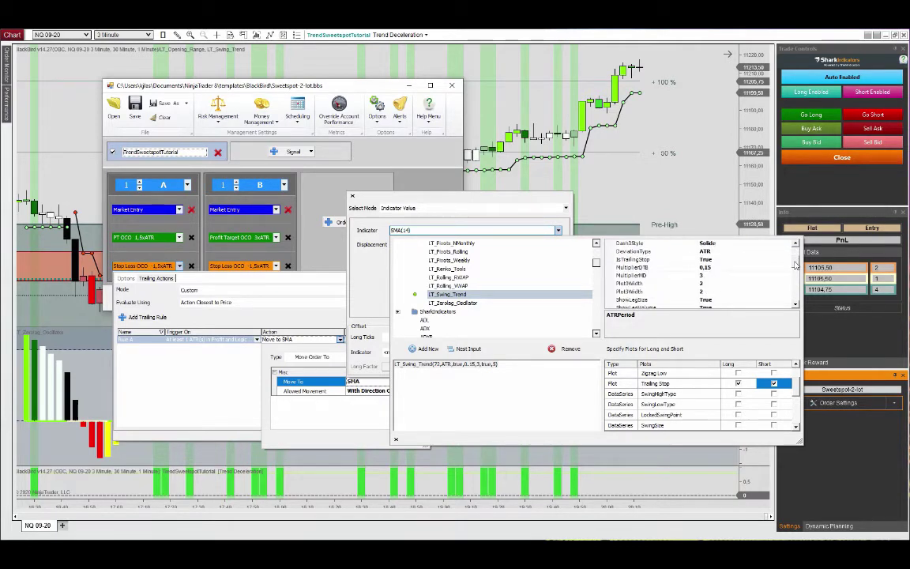
click(729, 277)
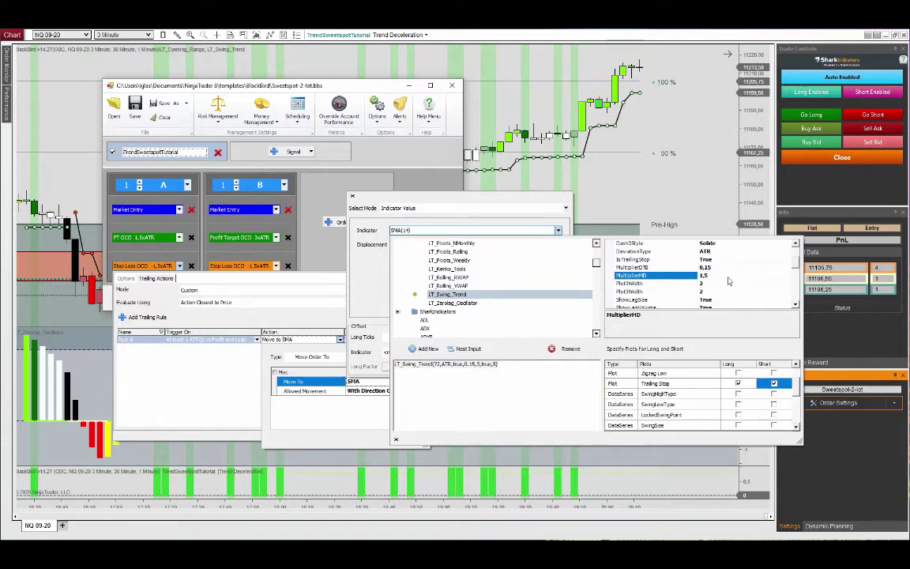
scroll(796, 278, down, 3)
scroll(796, 278, down, 3)
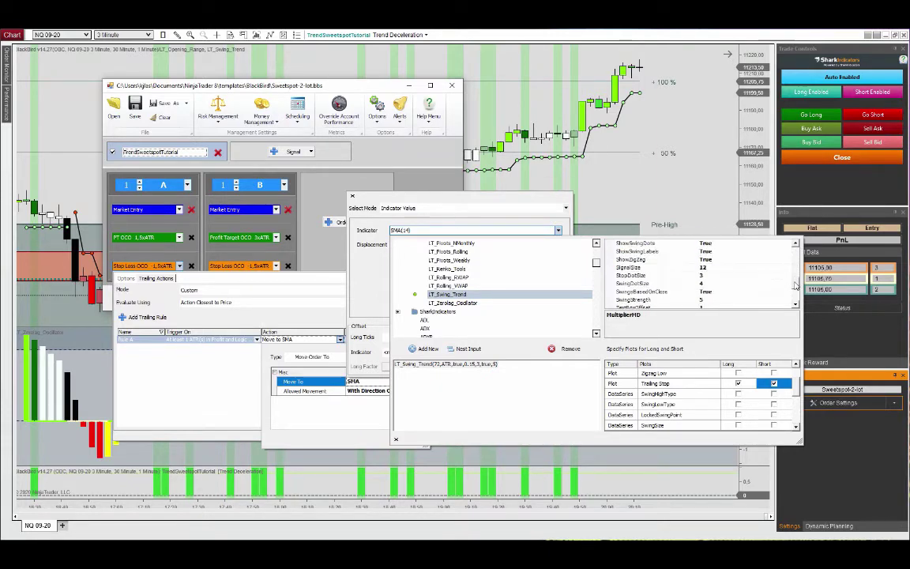
click(725, 293)
text(1)
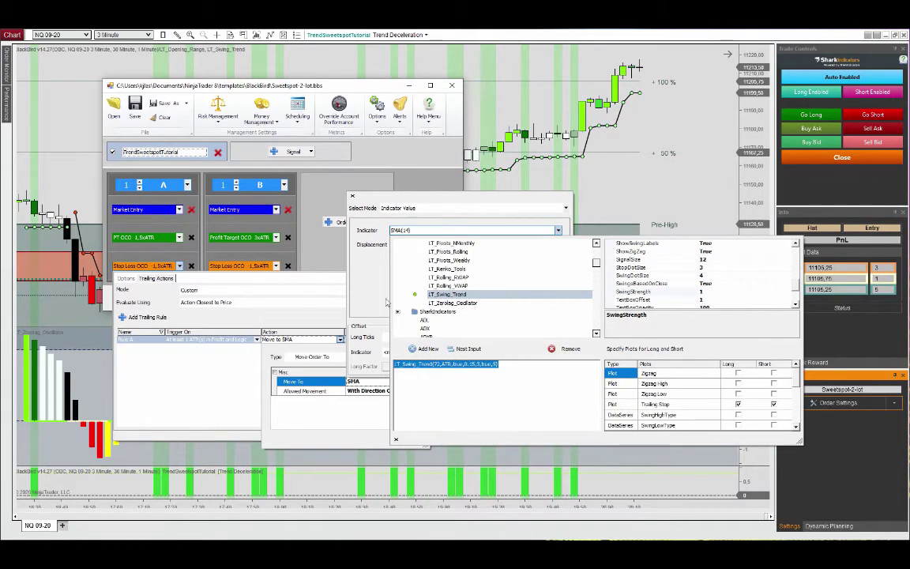
double_click(481, 295)
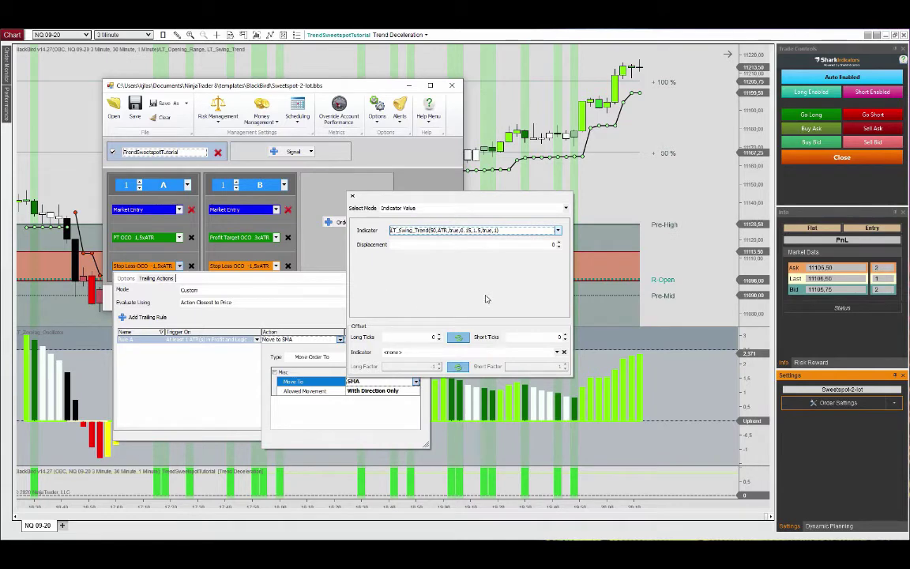
Apply LT_Swing_Trend as Rule A's target, set Repeat Mode to Repeat Indefinitely, and close the trailing rules
click(219, 417)
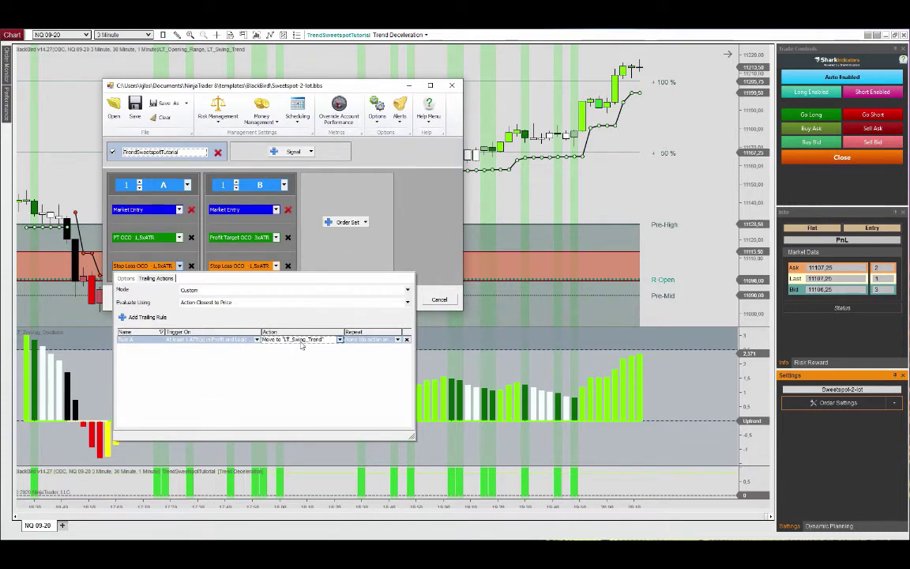
click(399, 339)
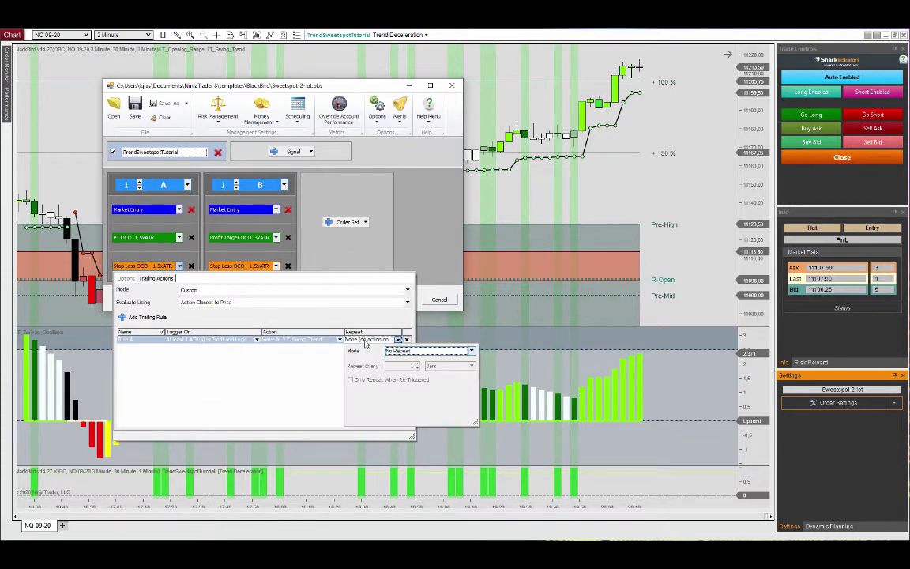
click(472, 351)
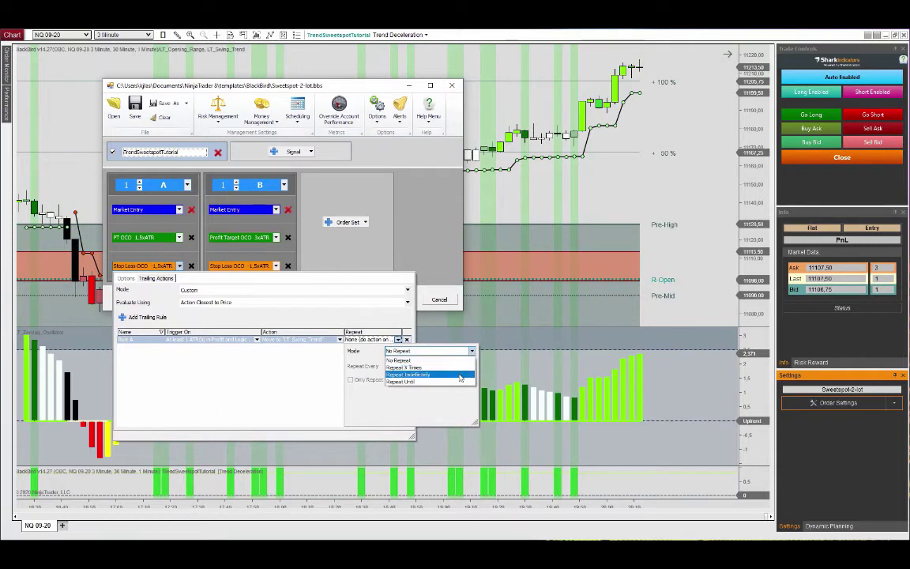
click(427, 374)
click(438, 249)
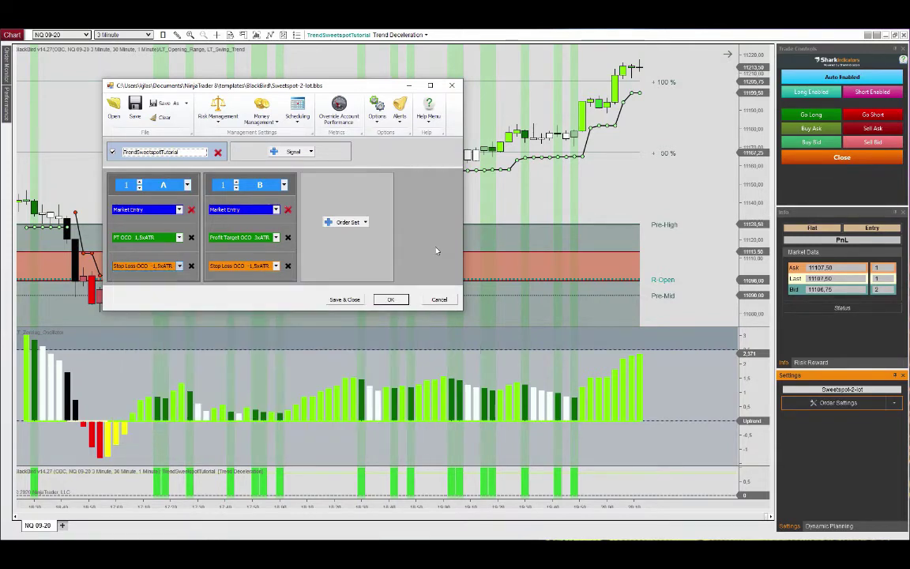
In lot B's stop-loss trailing, set Rule B to trigger on Profit or Loss at 1 ATR
click(245, 271)
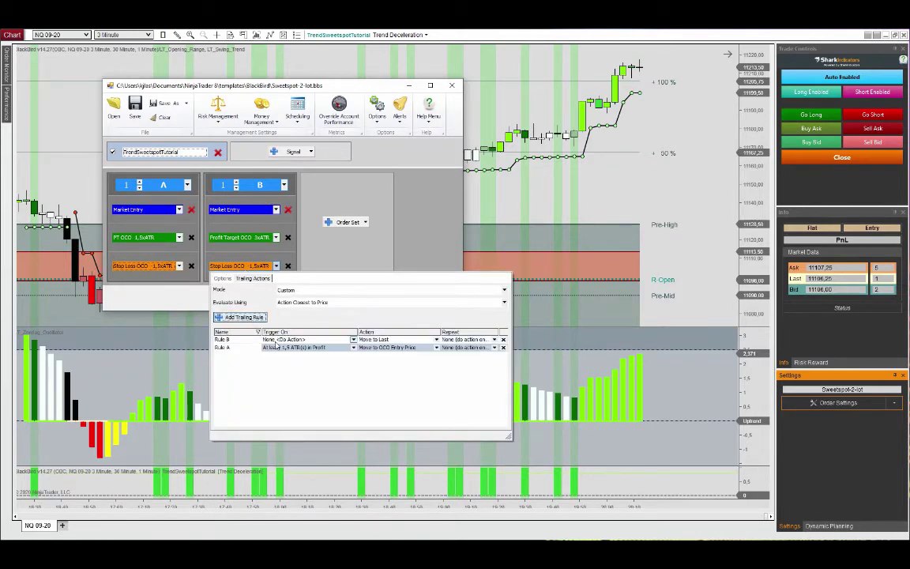
click(312, 340)
click(345, 353)
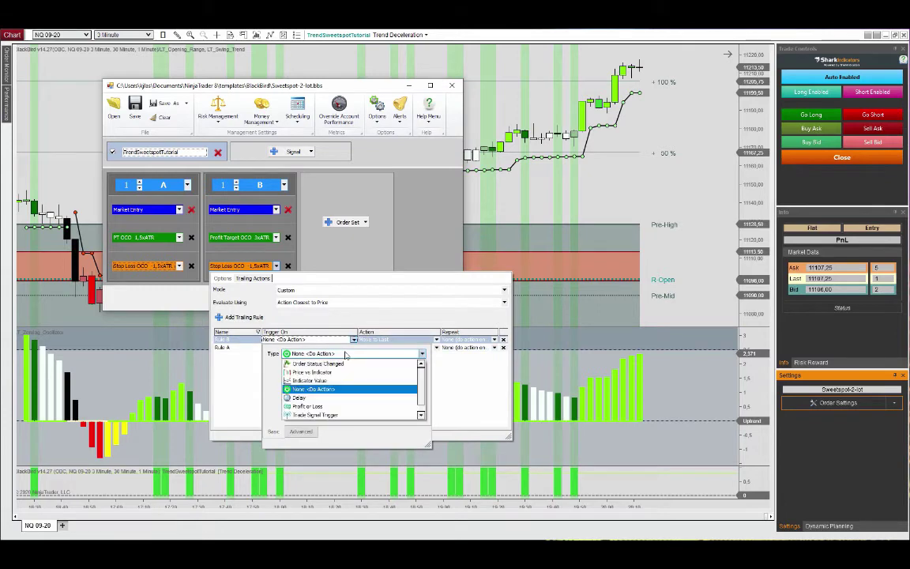
click(313, 406)
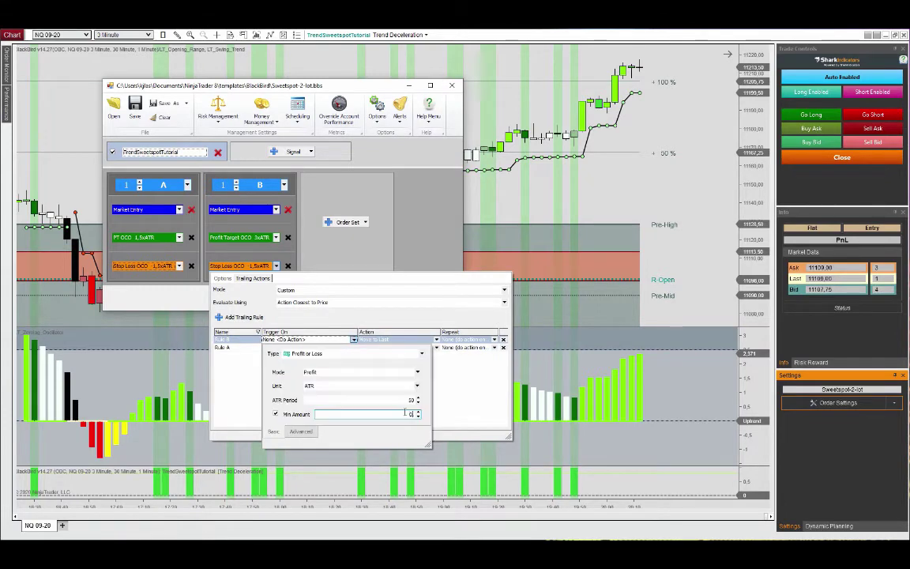
click(462, 396)
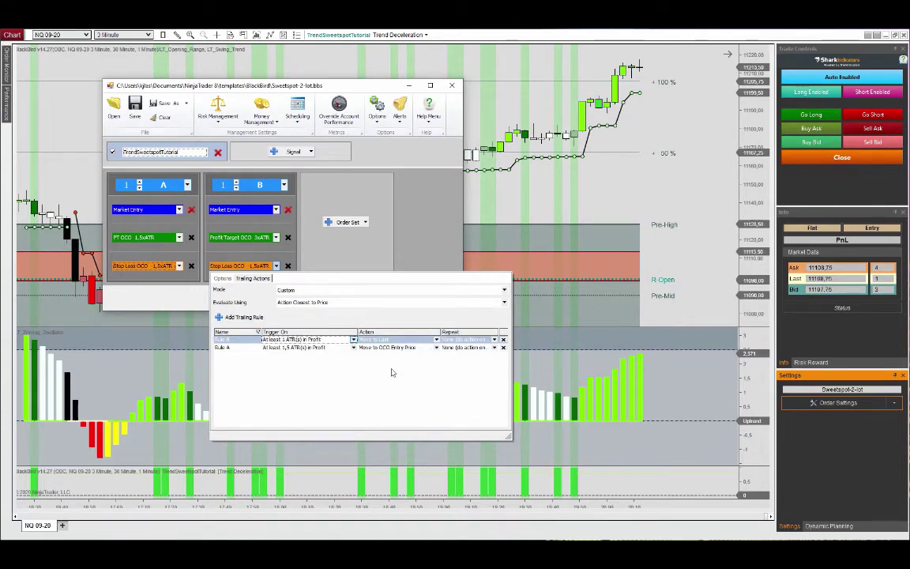
Add a BloodHound signal condition: TrendSweetspotTutorial, Trend Deceleration, Signal In Same Direction
click(354, 340)
click(302, 432)
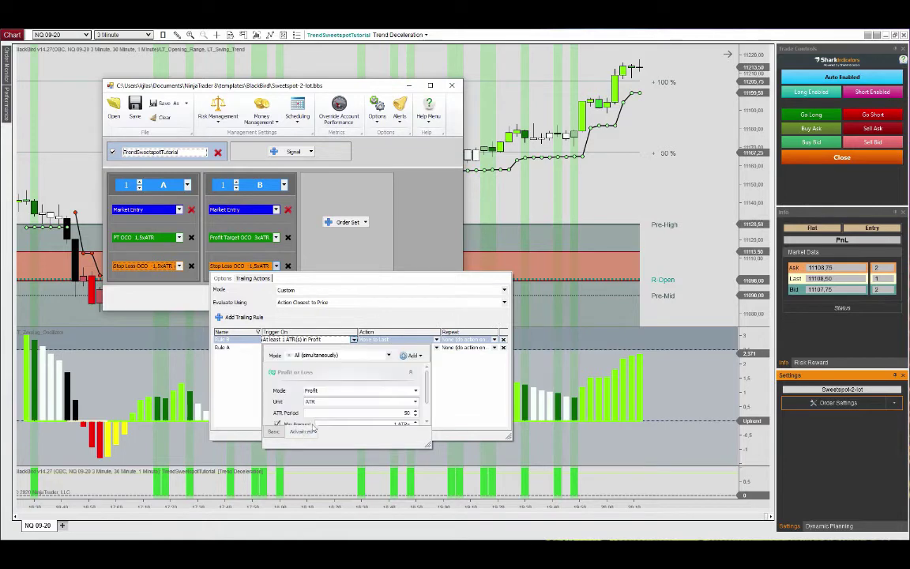
click(410, 355)
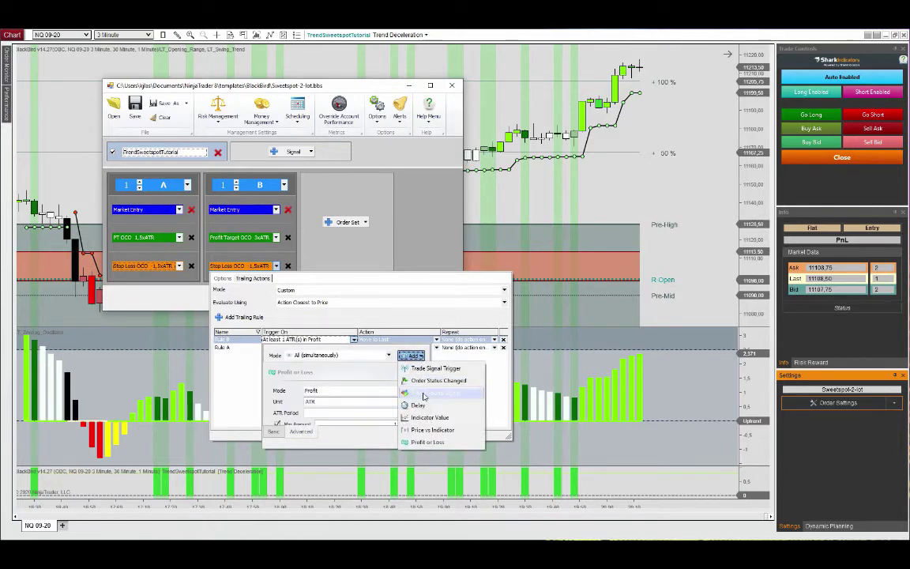
click(426, 392)
scroll(427, 390, down, 3)
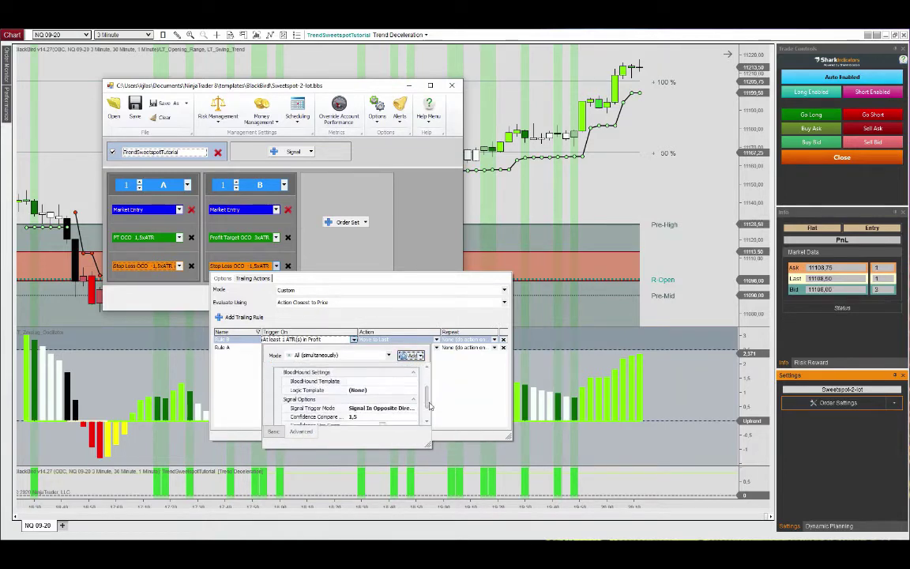
click(406, 371)
click(400, 381)
click(384, 381)
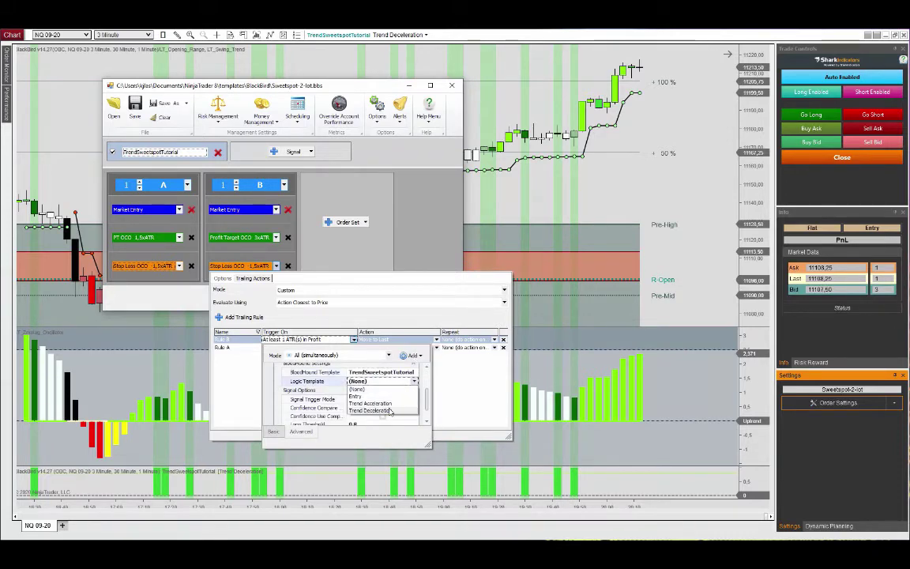
click(391, 411)
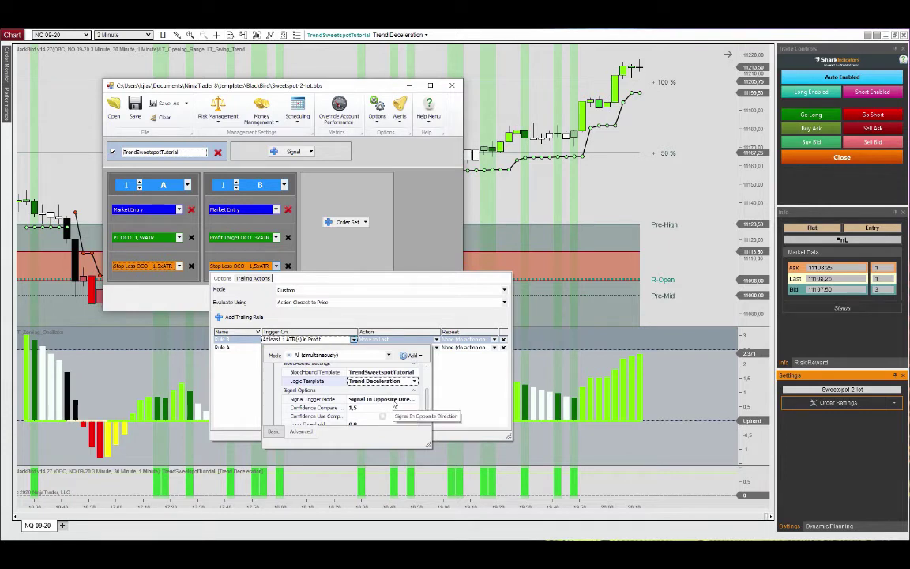
click(394, 401)
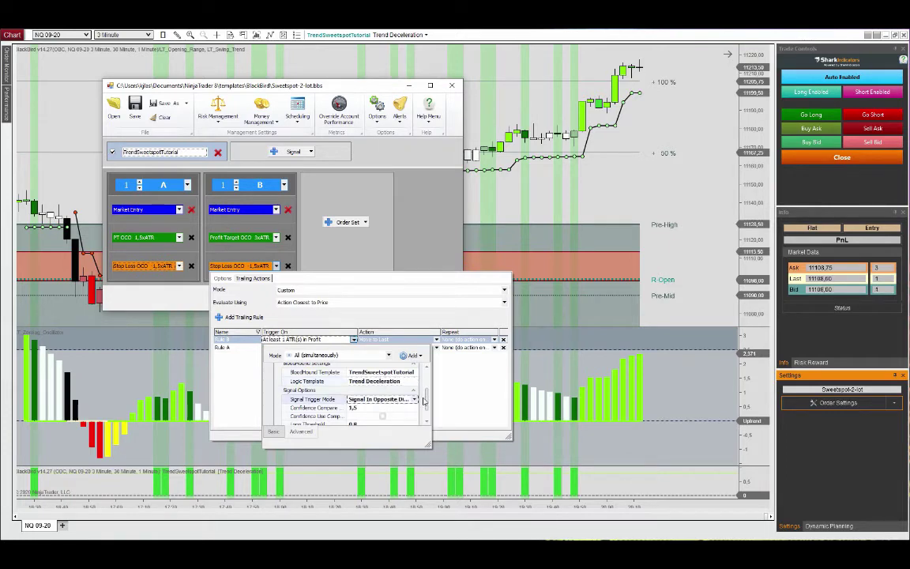
click(413, 400)
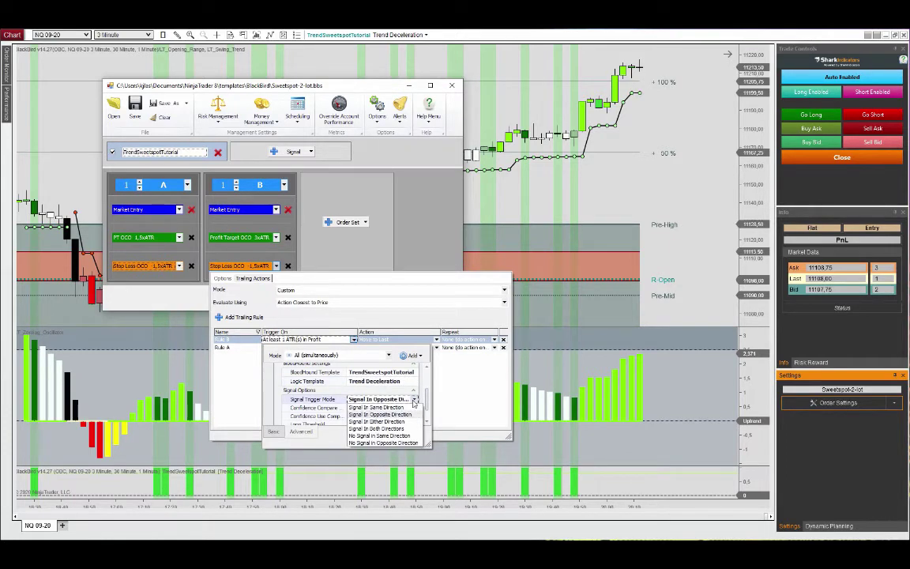
click(399, 408)
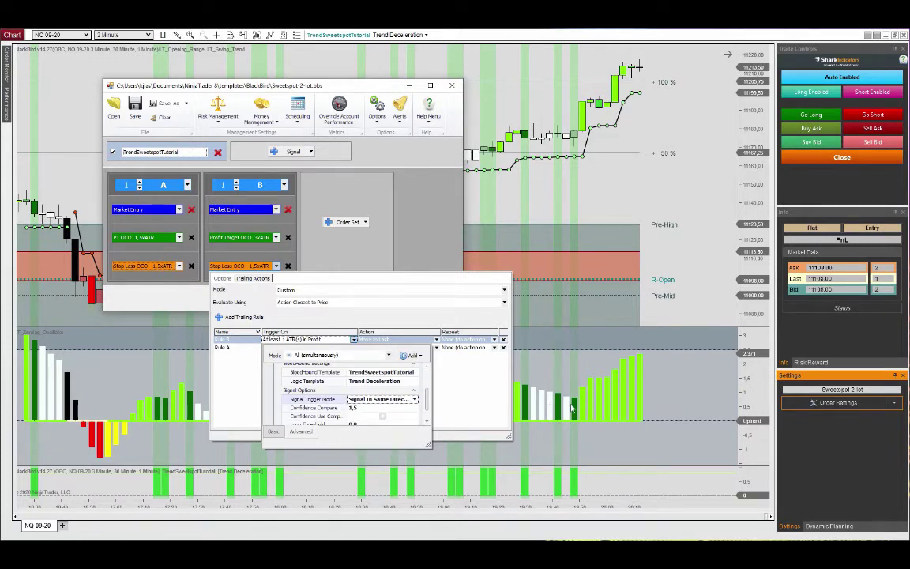
click(465, 403)
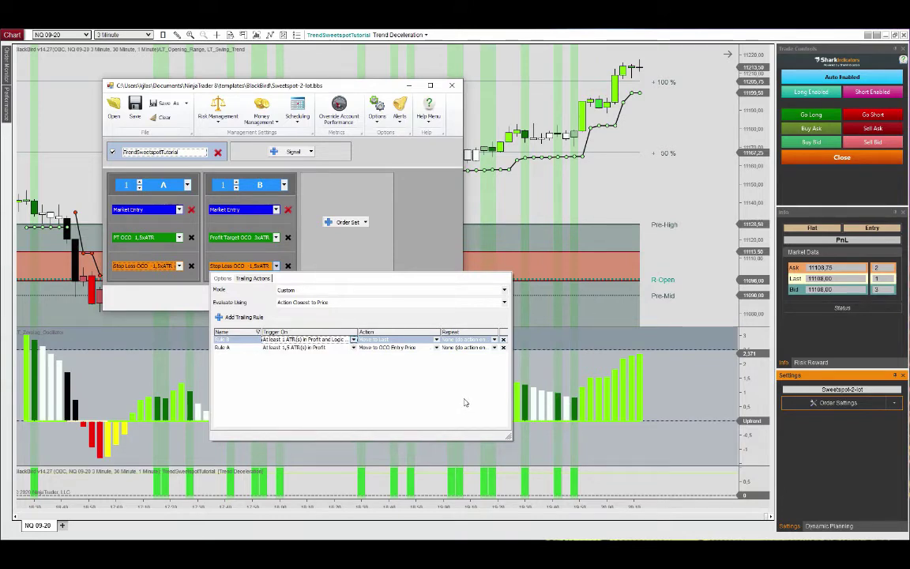
Make Rule B's action move the stop to the LT_Swing_Trend indicator value
click(410, 343)
click(428, 357)
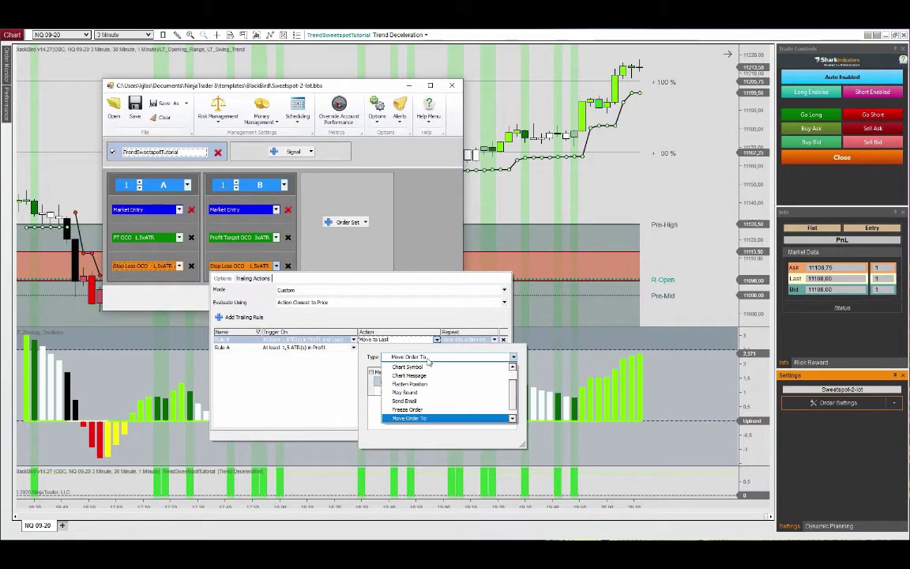
click(410, 418)
click(474, 381)
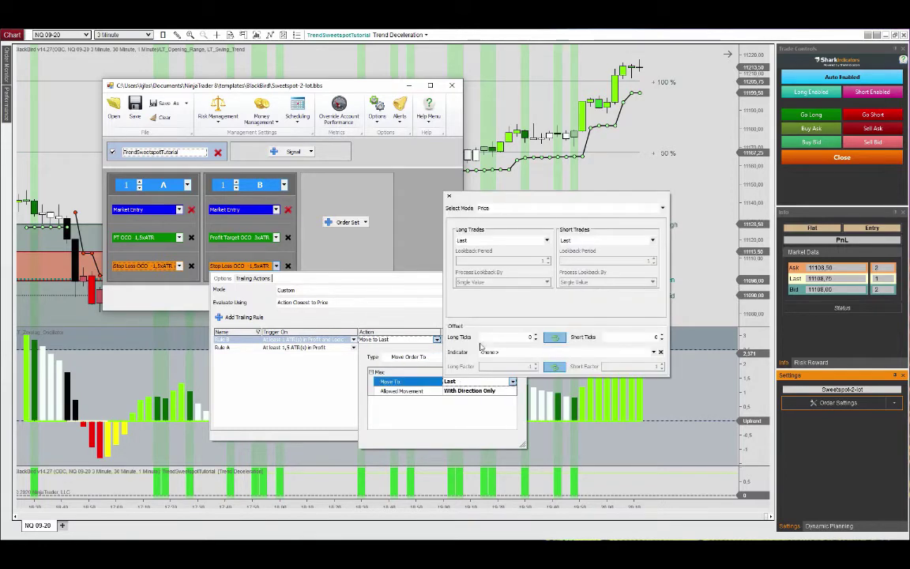
click(551, 207)
click(553, 216)
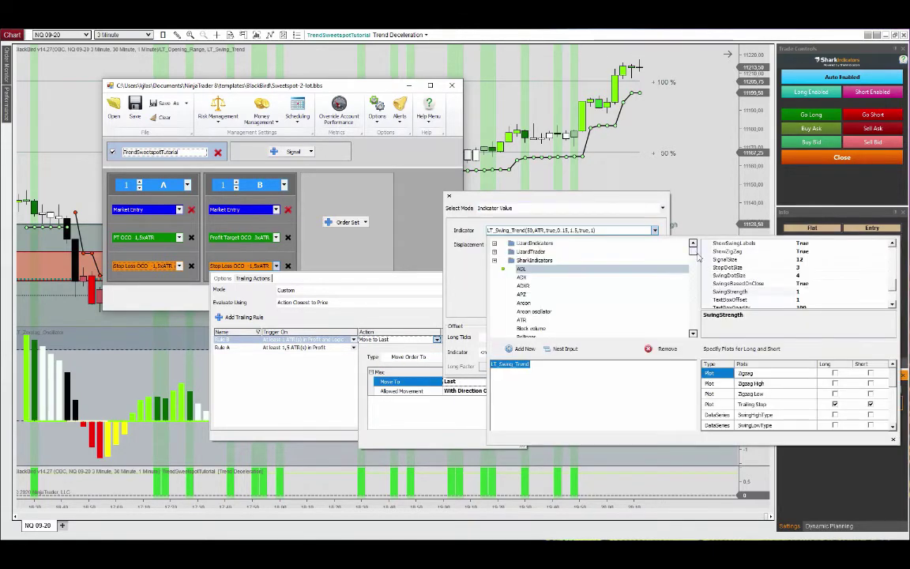
scroll(806, 262, up, 6)
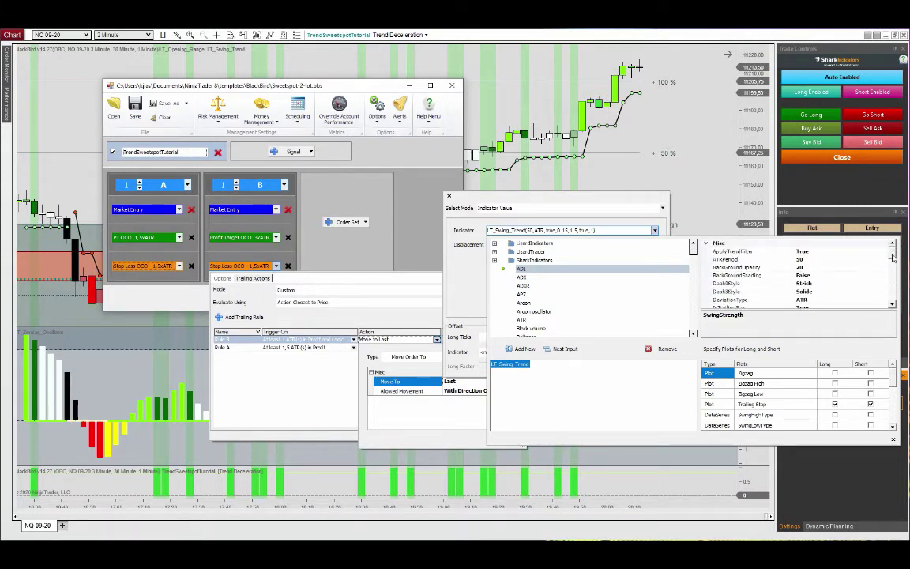
scroll(893, 258, down, 5)
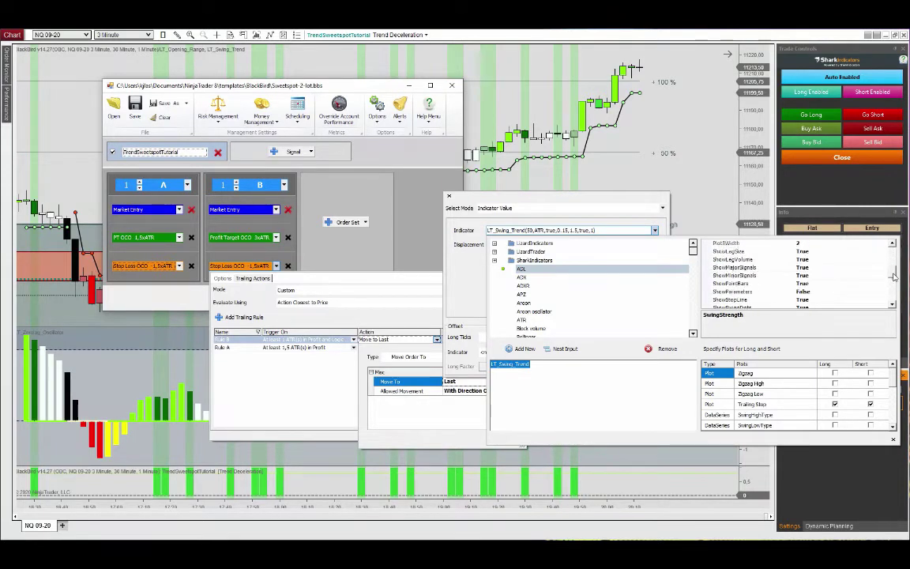
drag(894, 276, 894, 292)
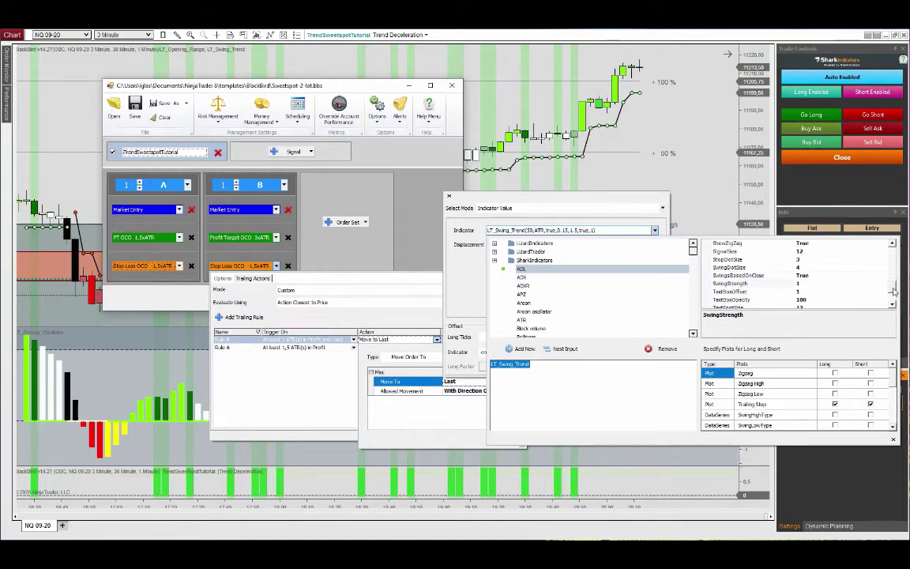
key(Return)
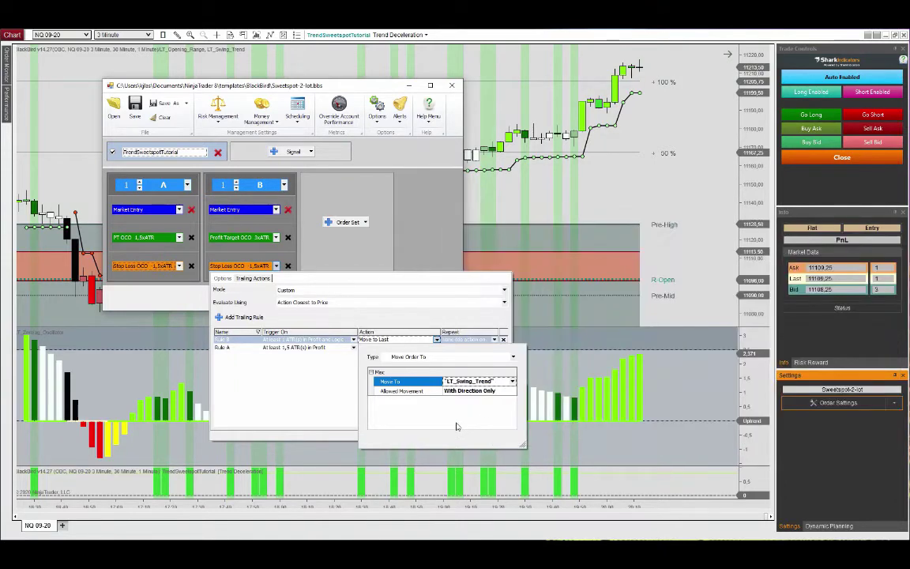
click(286, 368)
Set Rule B's Repeat Mode to Repeat Indefinitely
click(473, 341)
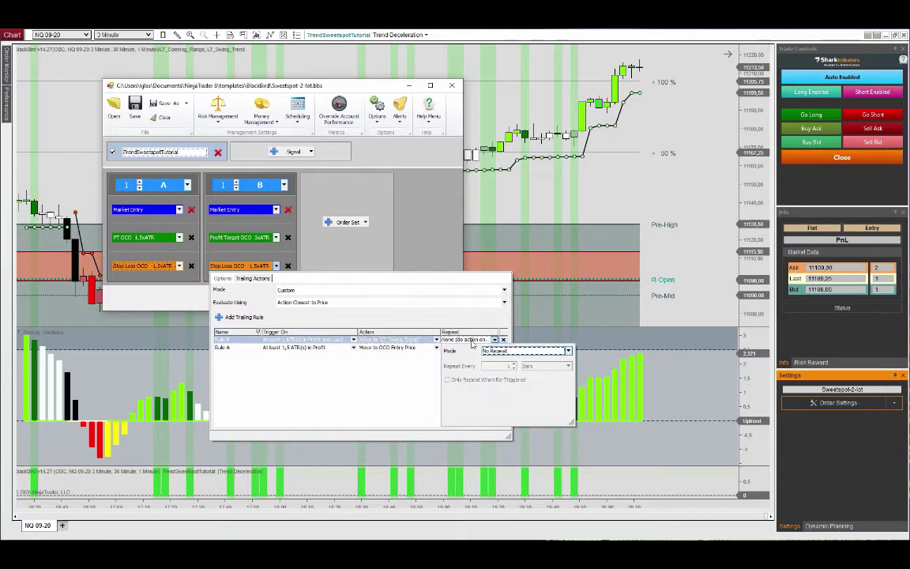
click(510, 356)
click(514, 374)
click(368, 394)
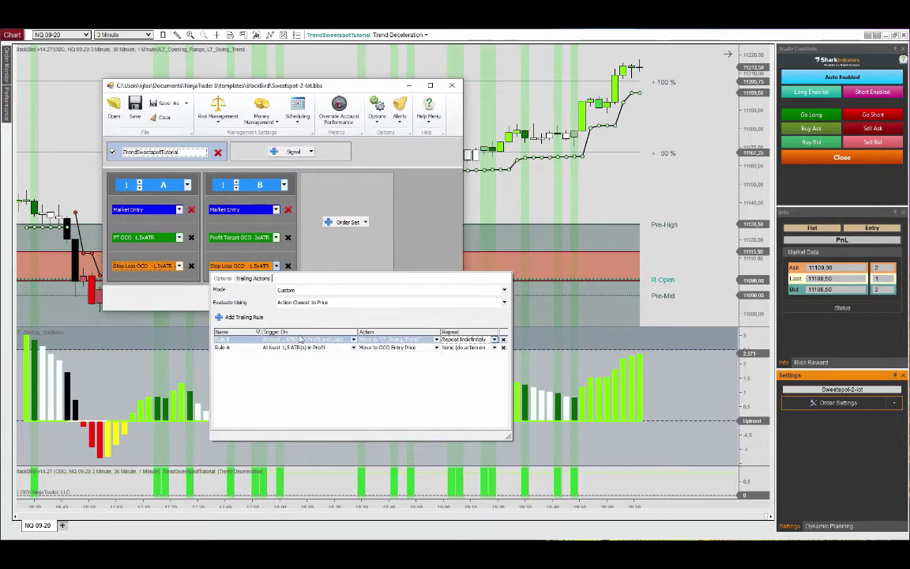
Close lot B's trailing rules and review lot A's stop-loss Rule A trigger and Move To settings
click(187, 304)
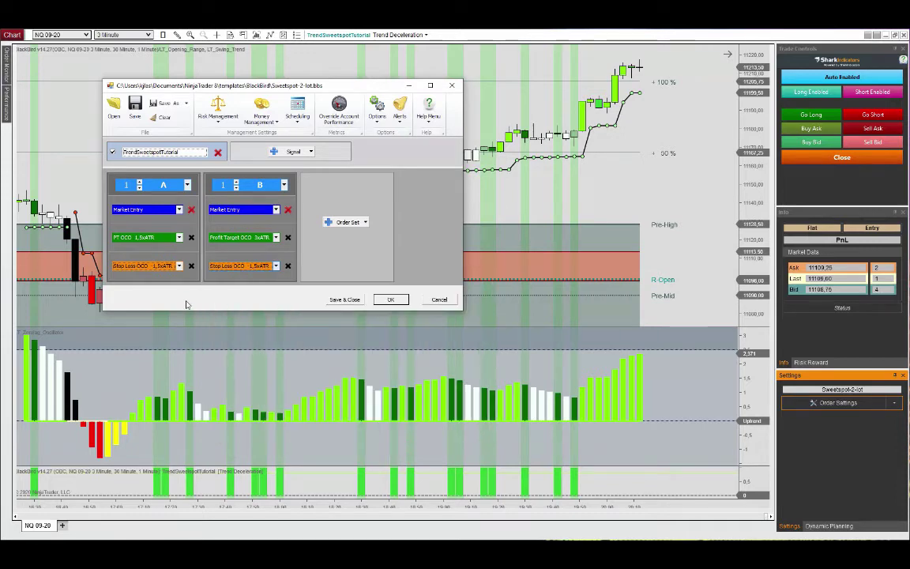
click(164, 266)
click(229, 340)
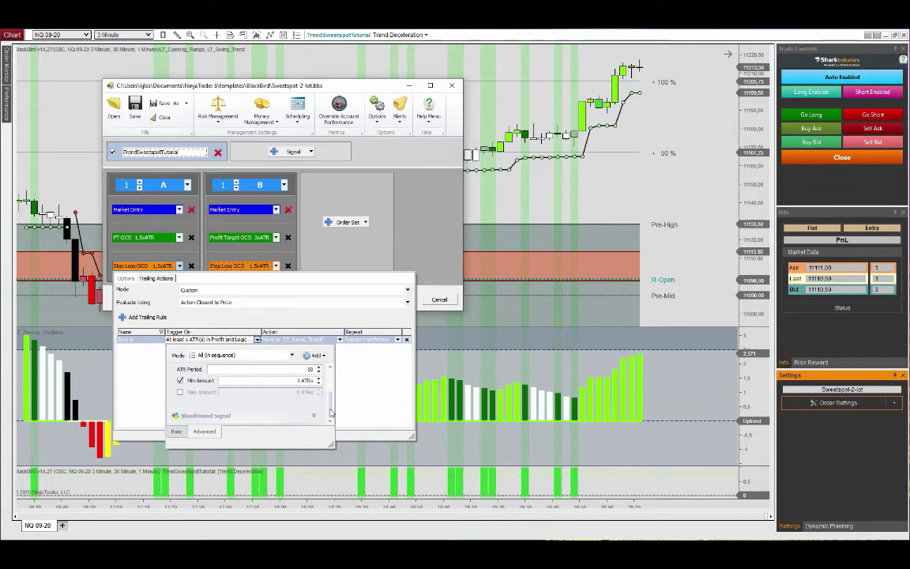
click(301, 339)
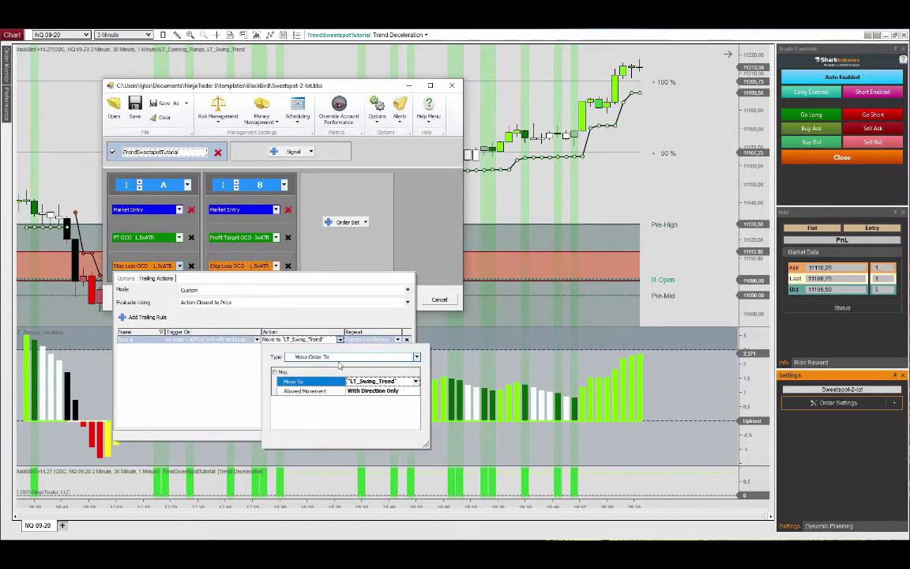
click(379, 391)
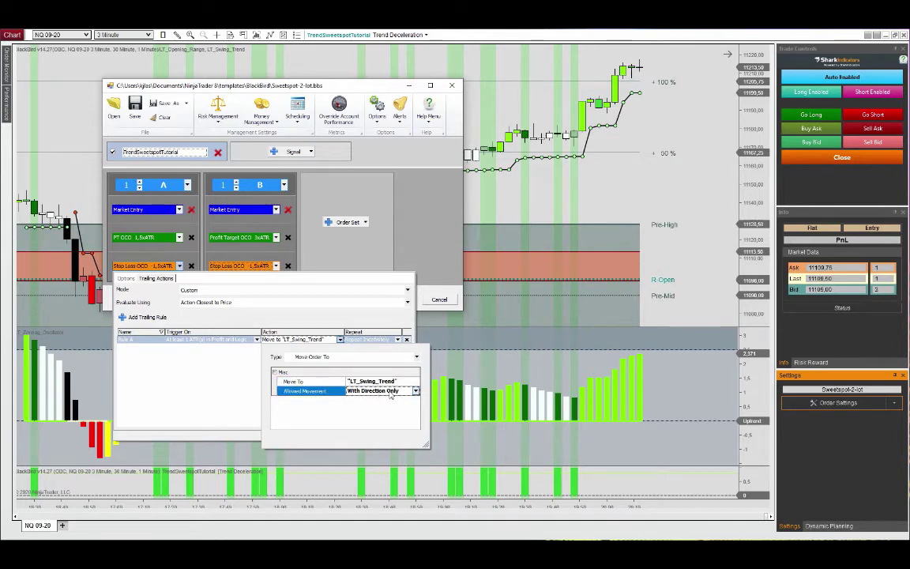
click(392, 383)
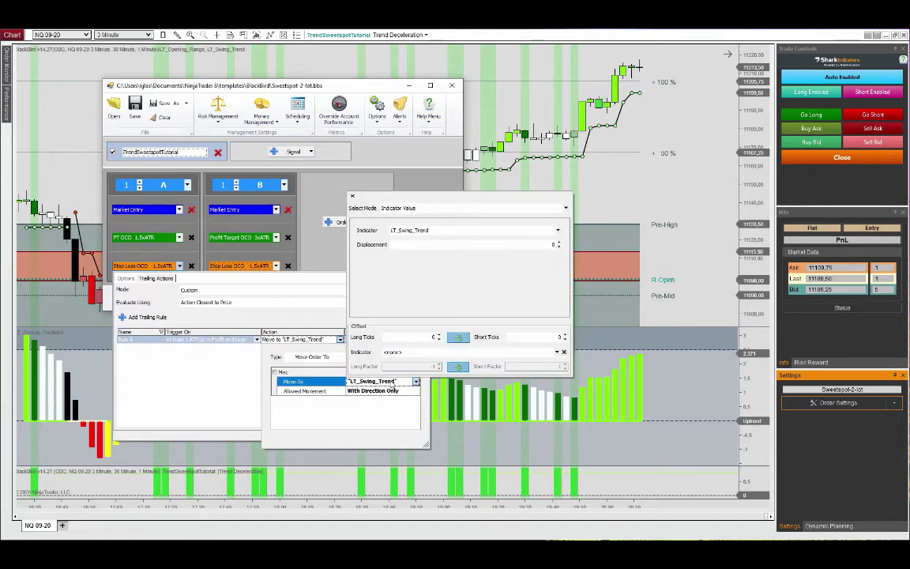
click(211, 376)
Set Rule A's BloodHound Signal trigger to Signal In Same Direction and close the stop-loss trailing settings
click(234, 340)
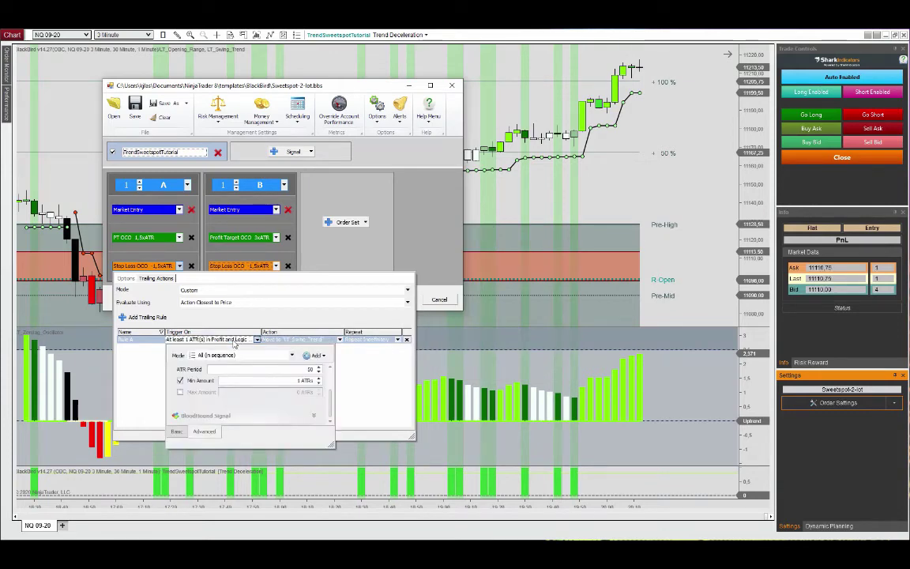
click(314, 415)
scroll(308, 405, down, 4)
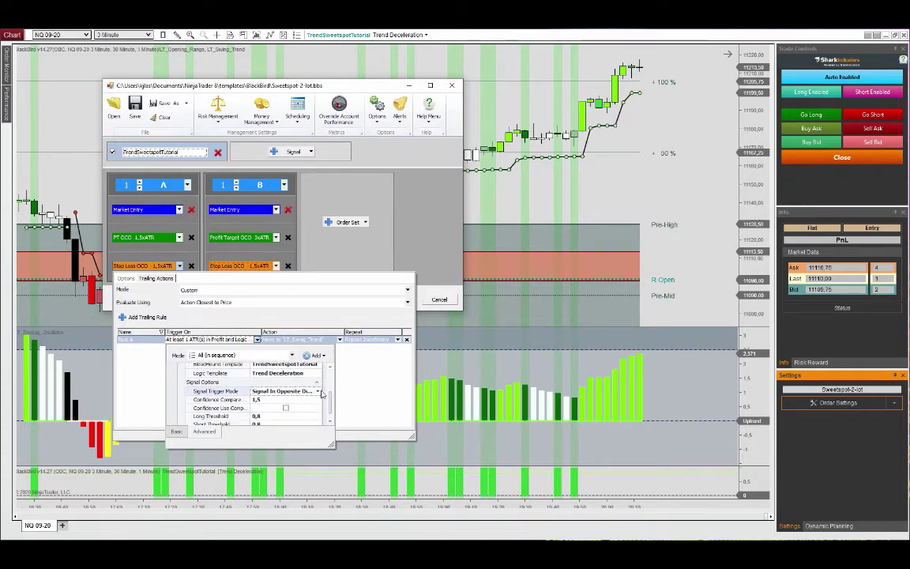
click(318, 393)
click(311, 404)
click(364, 395)
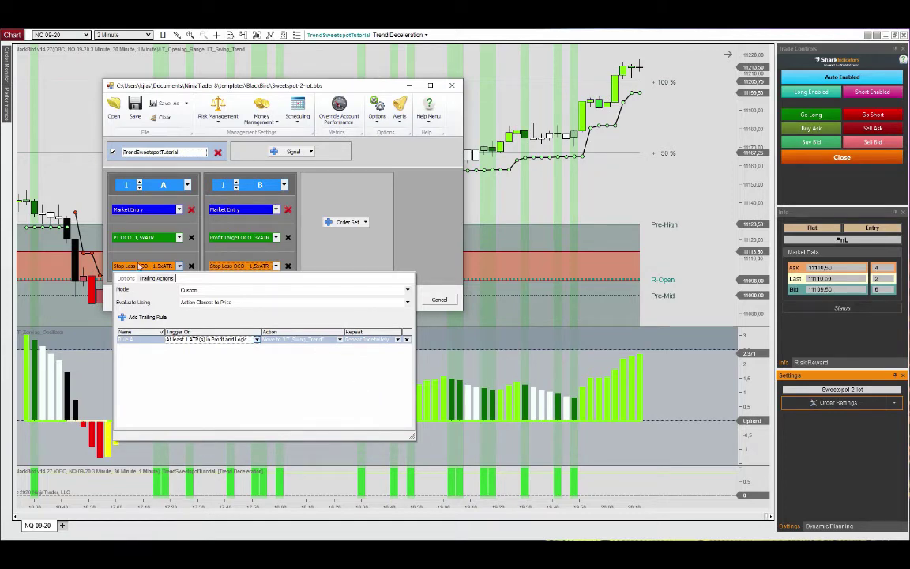
click(142, 267)
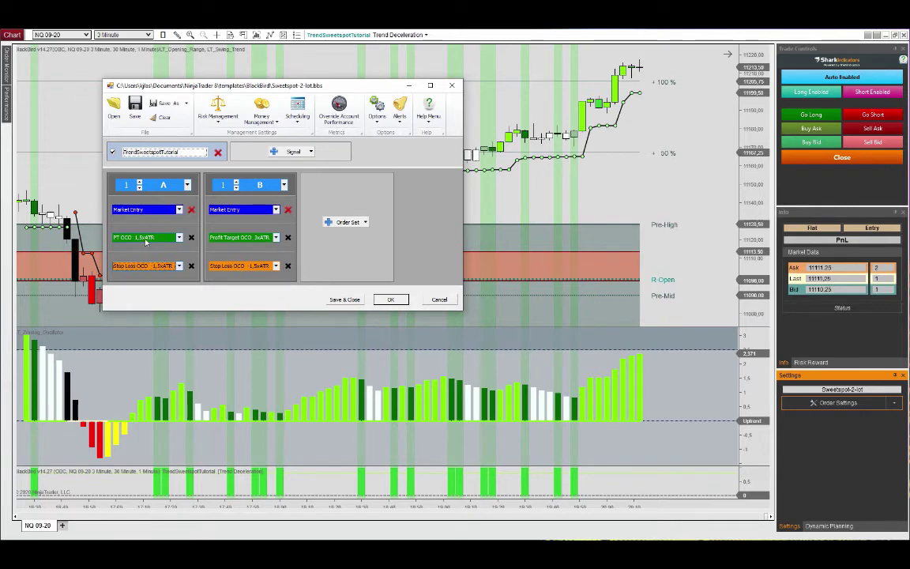
Make the profit-target Rule A trigger on Profit or Loss: Profit, ATR, minimum 2.5
click(145, 243)
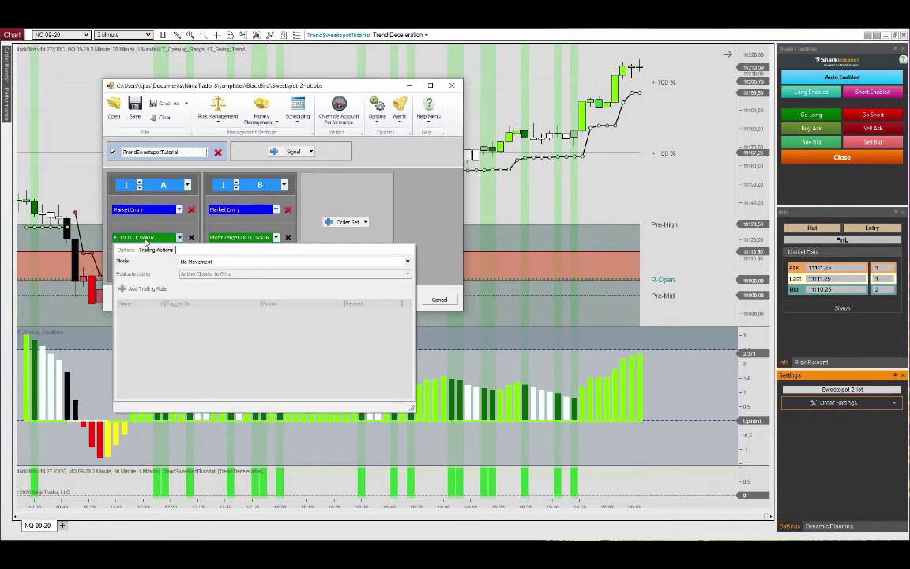
click(308, 311)
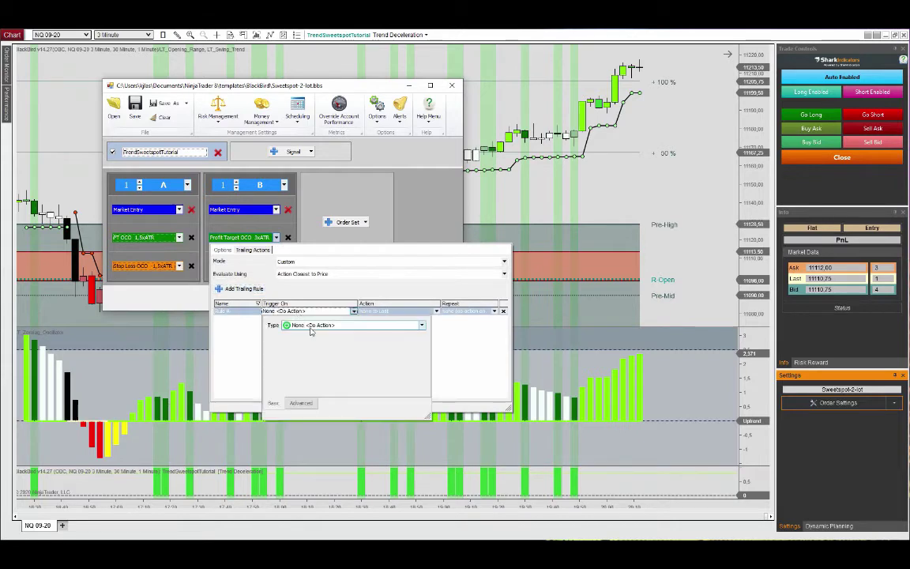
click(312, 326)
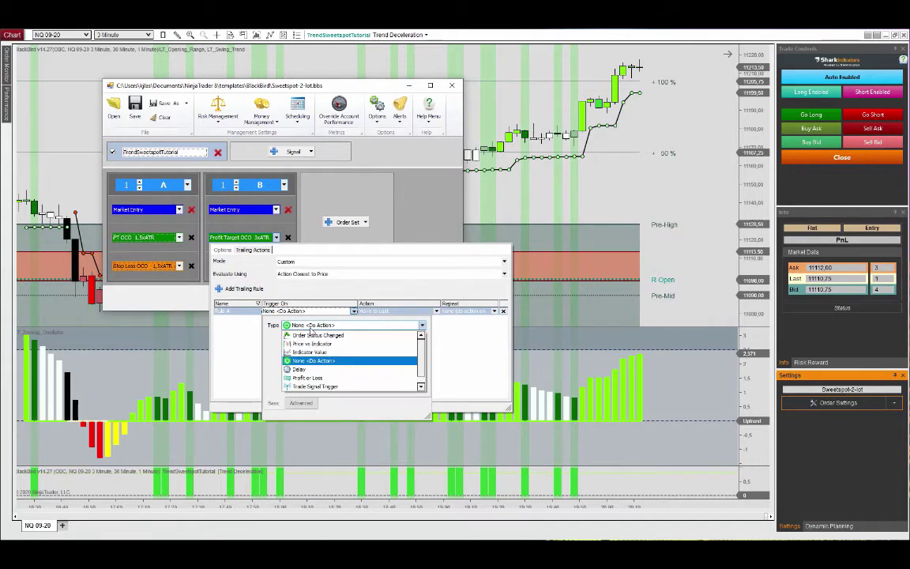
click(326, 379)
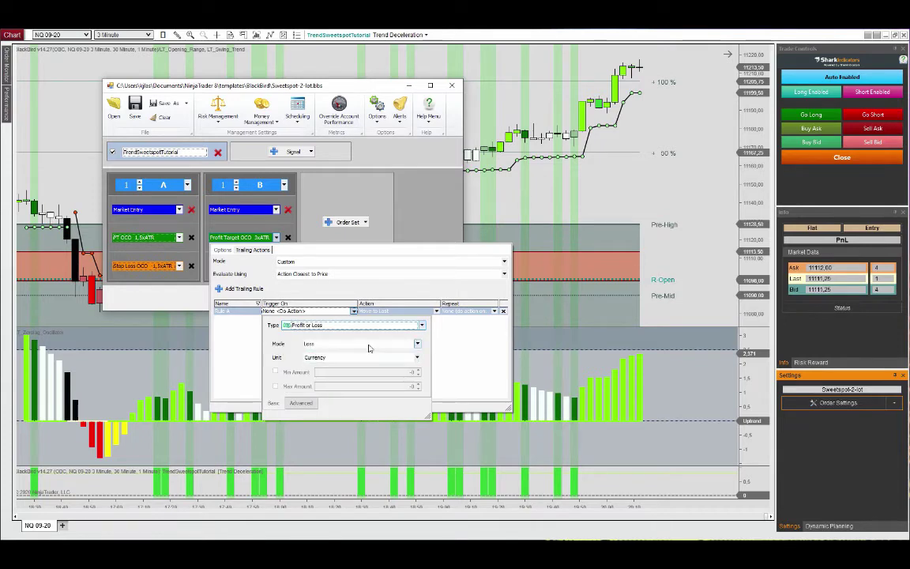
click(370, 344)
click(361, 361)
click(362, 357)
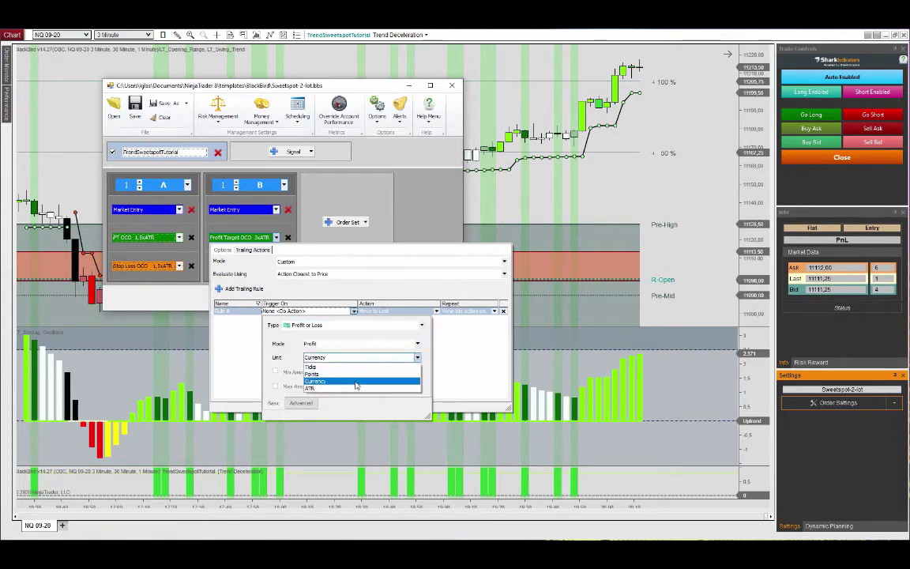
click(357, 386)
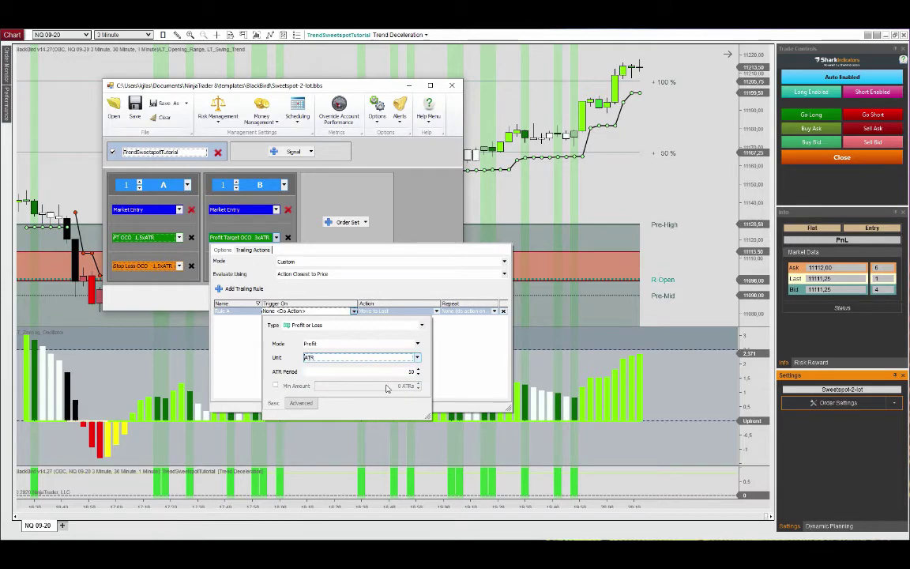
click(286, 386)
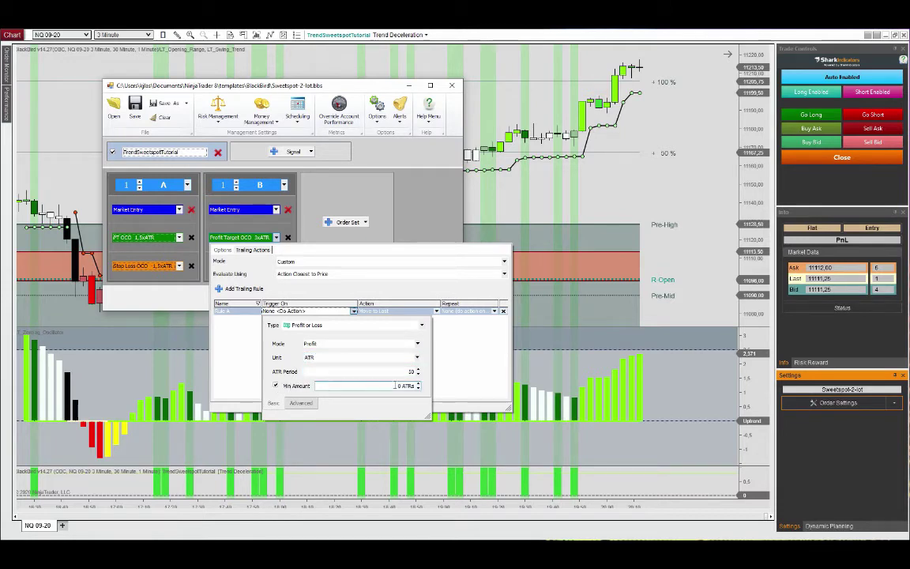
click(398, 386)
text(.5)
click(244, 372)
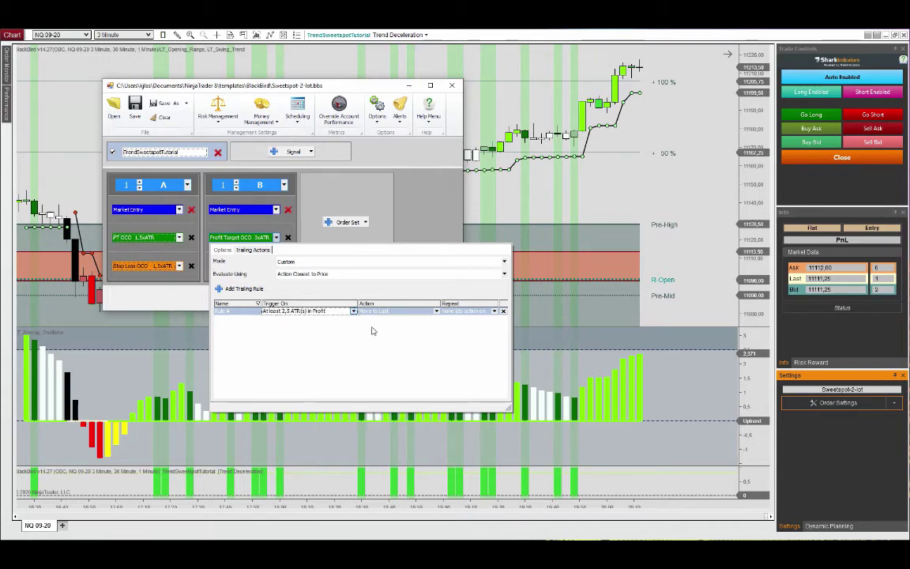
Add a BloodHound Signal condition using the TrendSweetspotTutorial template with Trend Acceleration logic
click(323, 314)
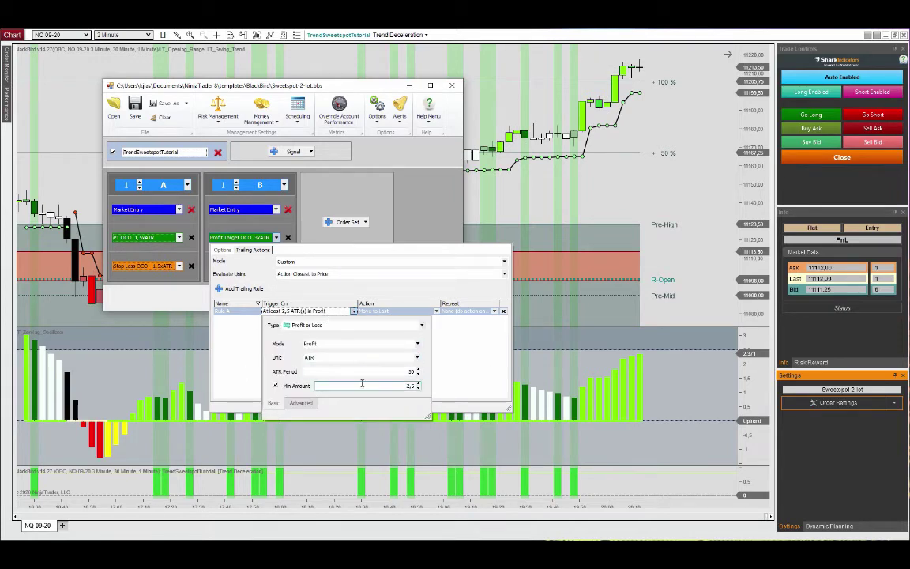
click(300, 403)
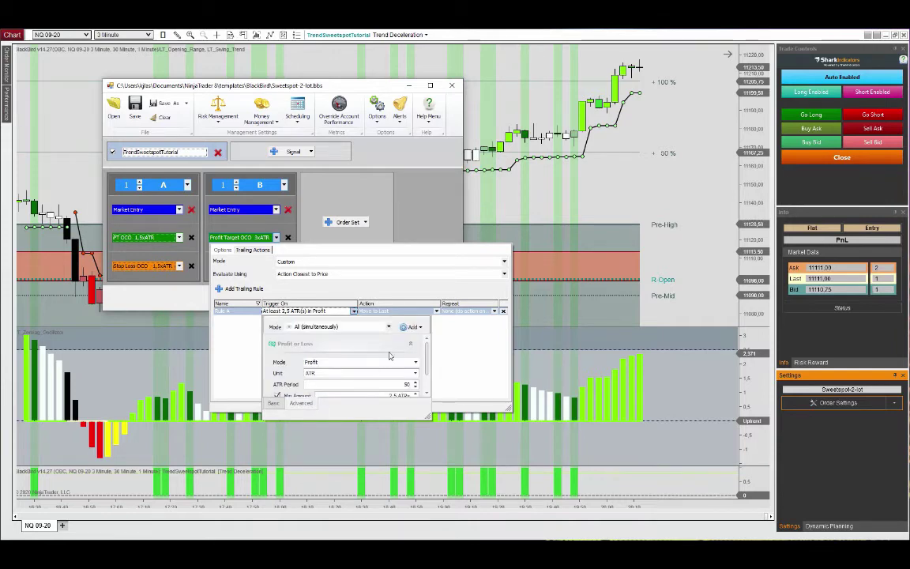
click(418, 331)
click(422, 363)
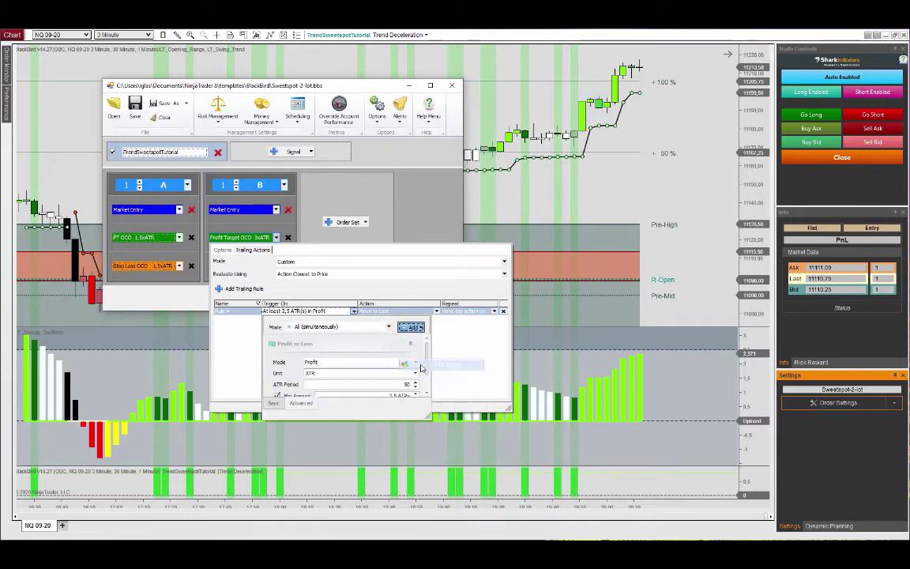
scroll(403, 360, down, 3)
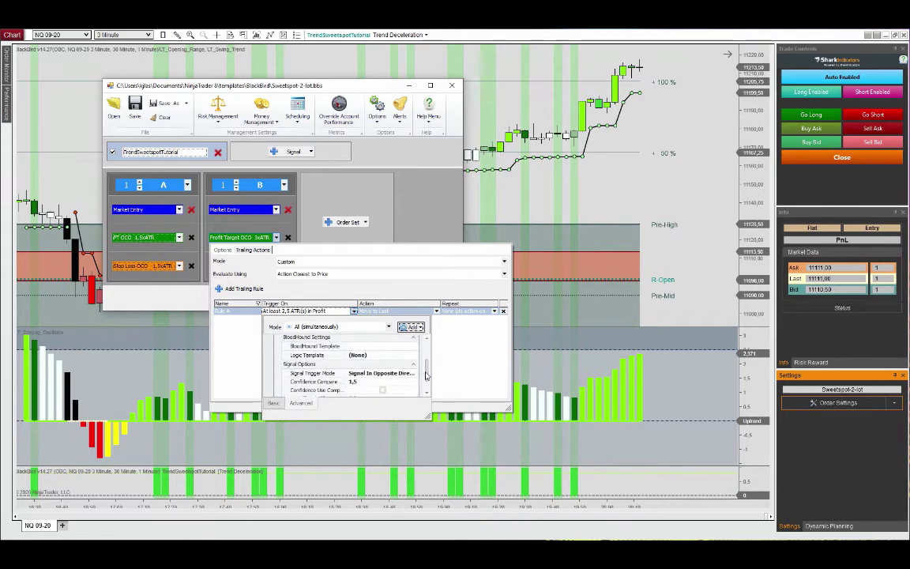
click(396, 347)
click(403, 356)
click(408, 358)
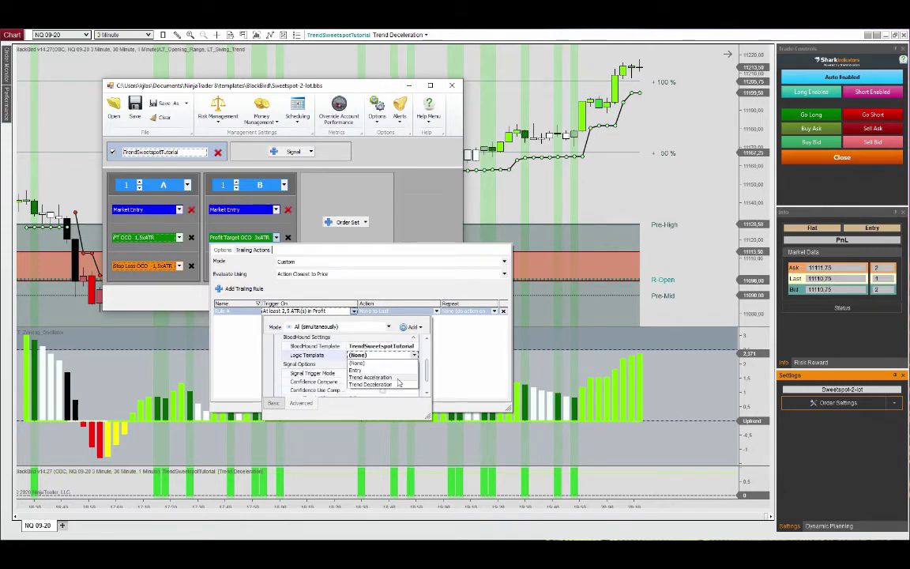
click(399, 383)
click(450, 363)
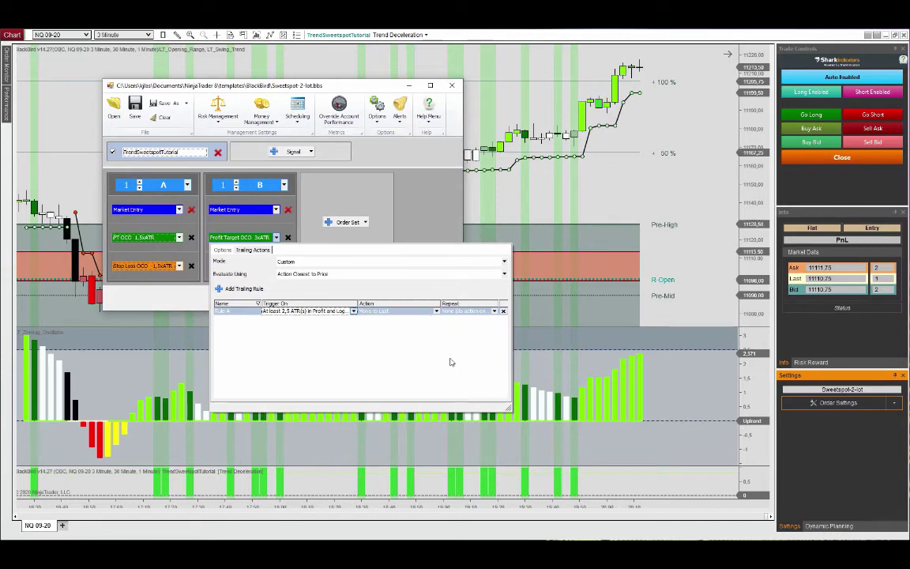
Set Rule A to move the order to OCO Entry Price offset by 6 x ATR(50)
click(409, 312)
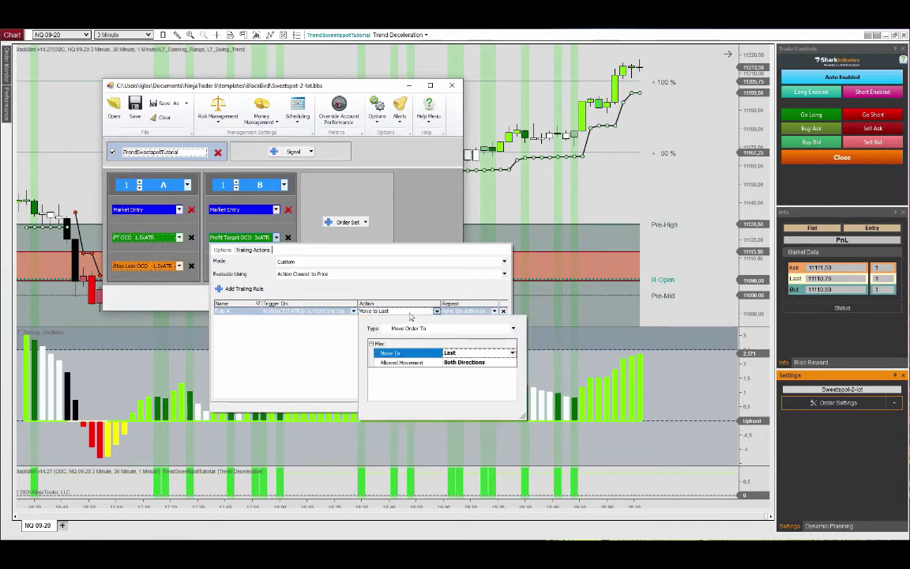
click(464, 356)
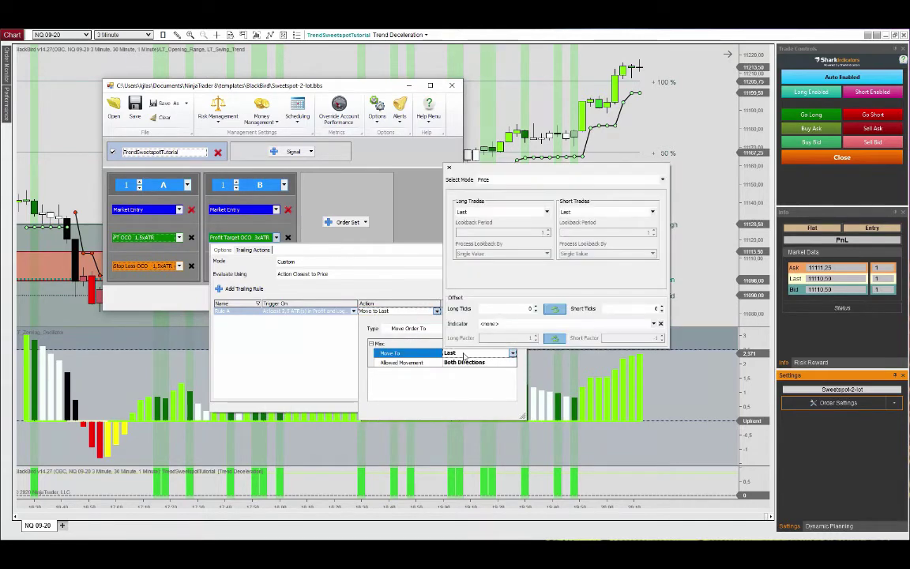
click(546, 213)
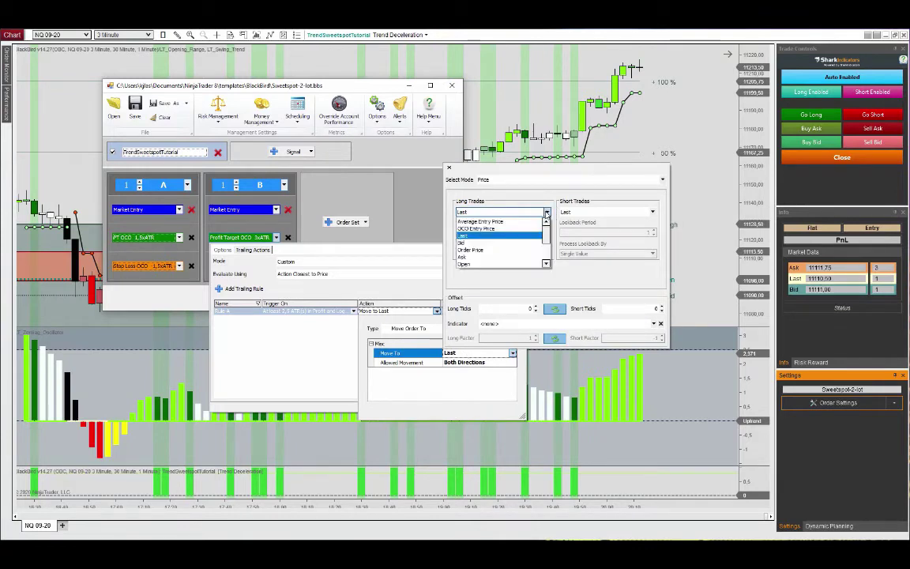
click(517, 229)
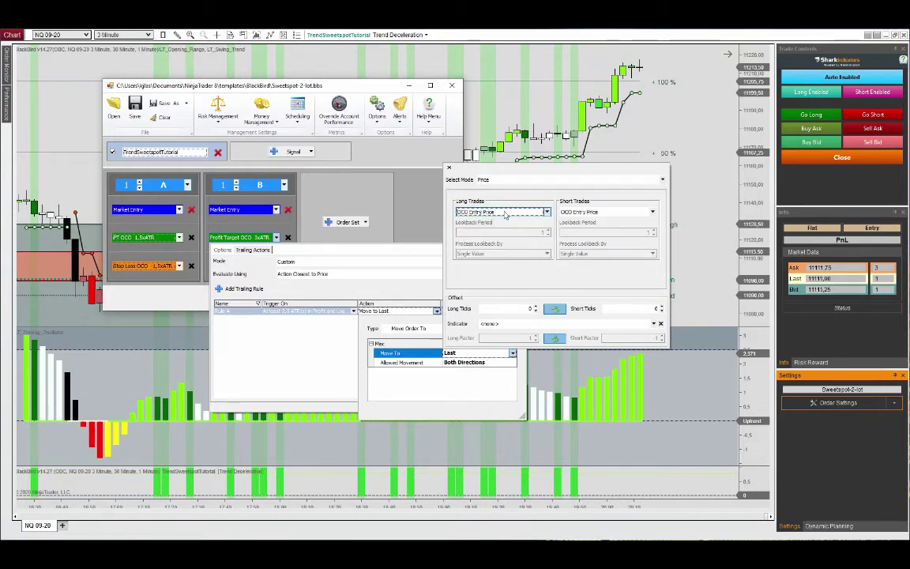
click(506, 325)
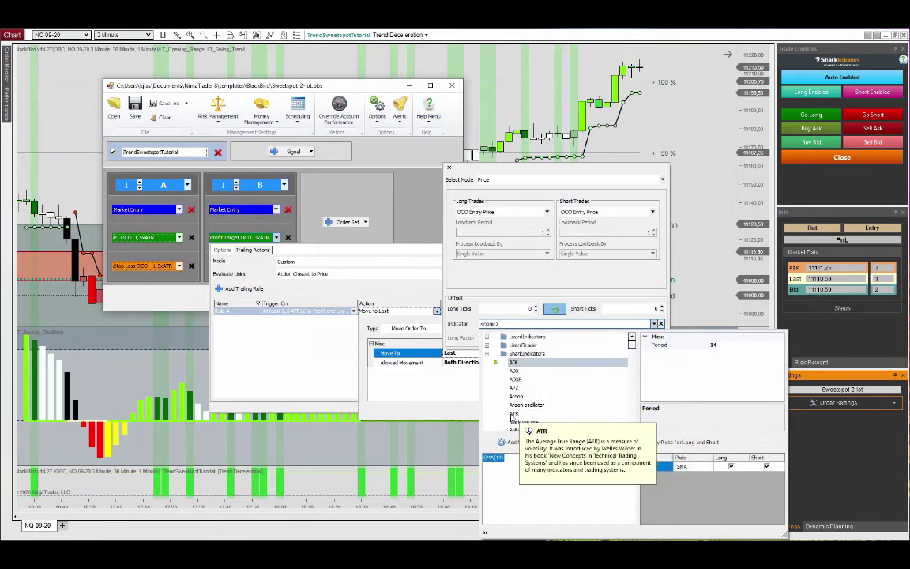
click(514, 413)
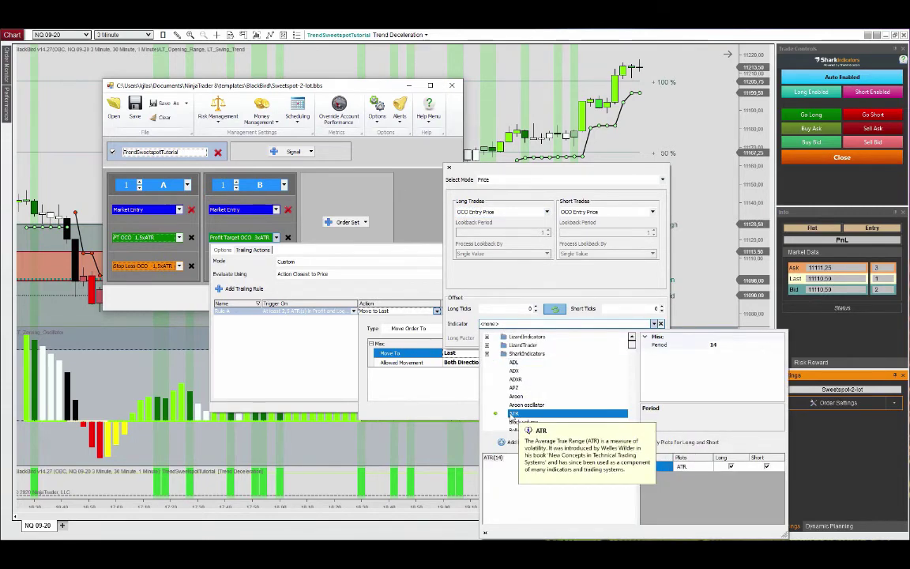
click(713, 344)
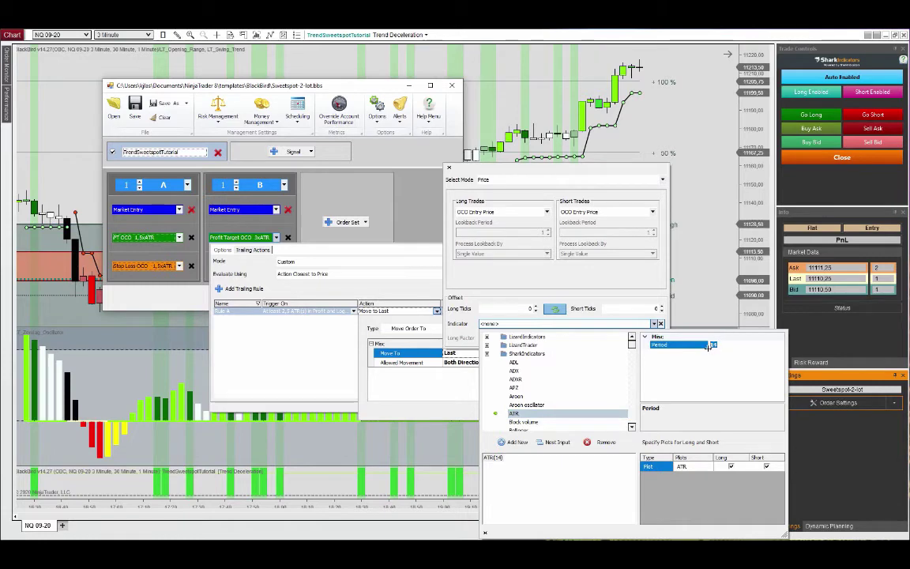
text(50)
key(Tab)
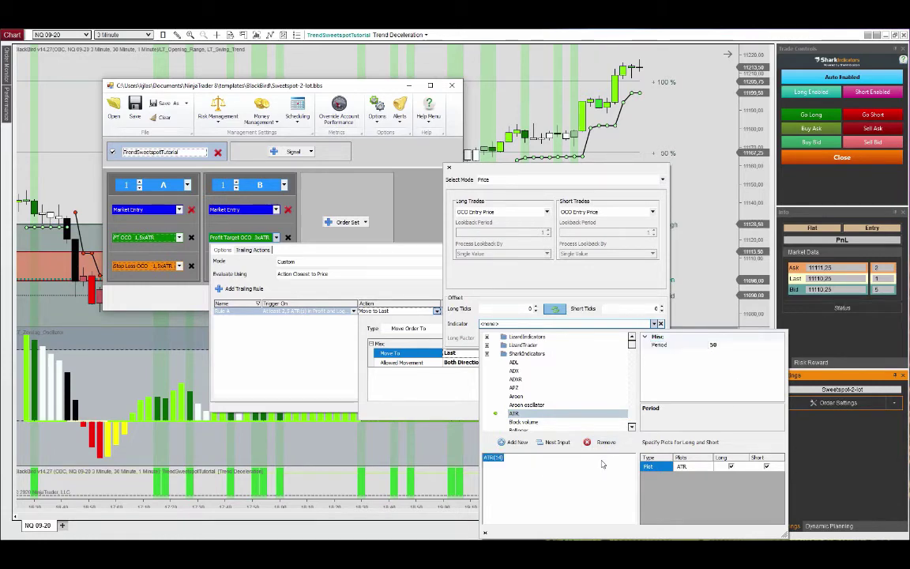
key(Return)
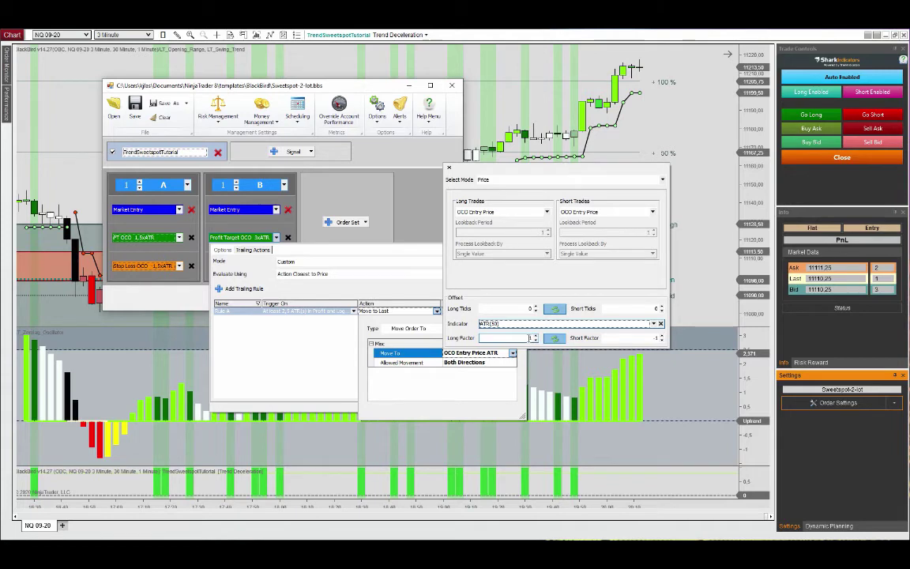
click(536, 341)
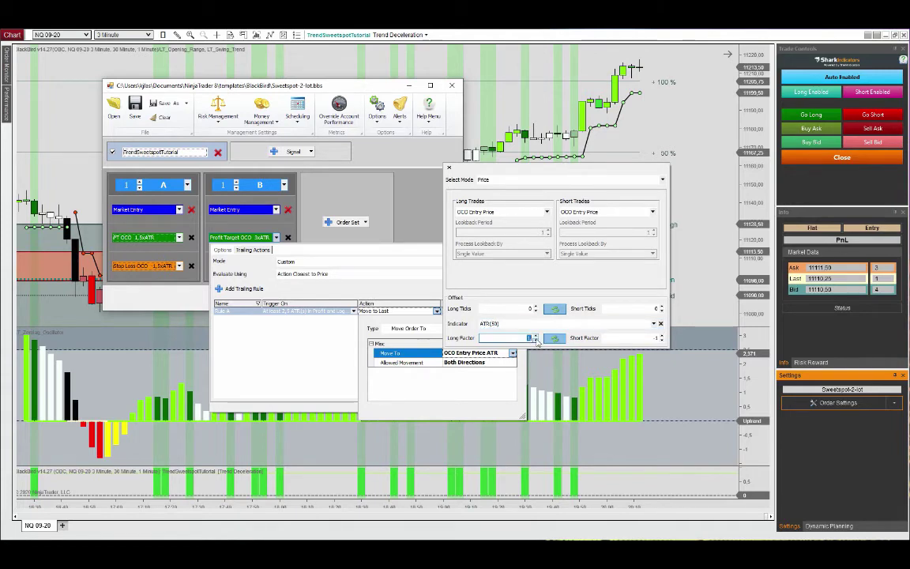
click(322, 383)
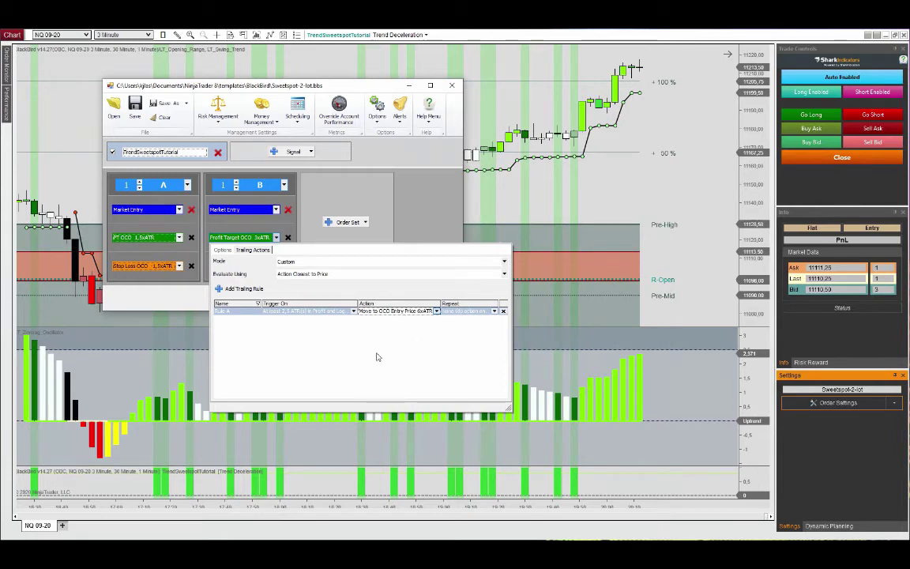
Close the trailing actions, move the editor aside to check lot B's profit target, and save the template
click(414, 231)
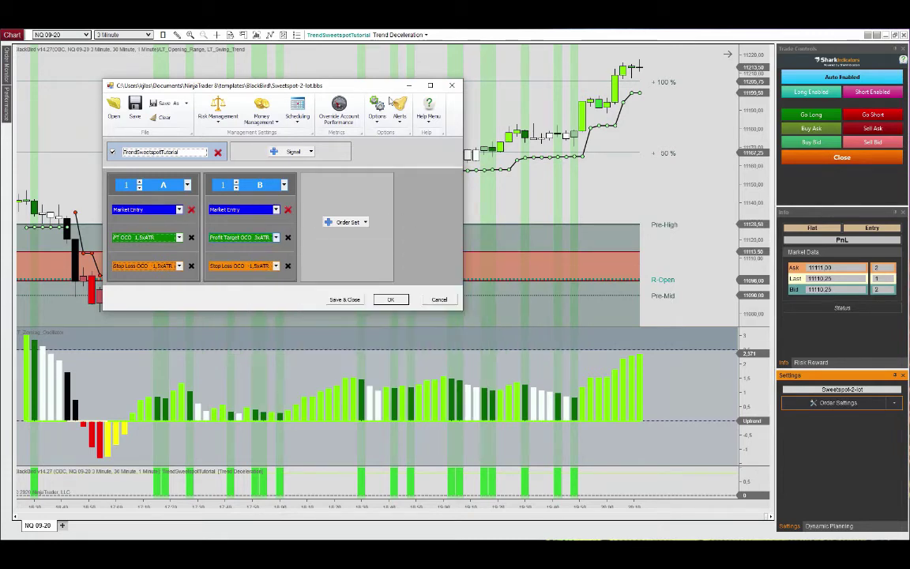
drag(358, 89, 636, 75)
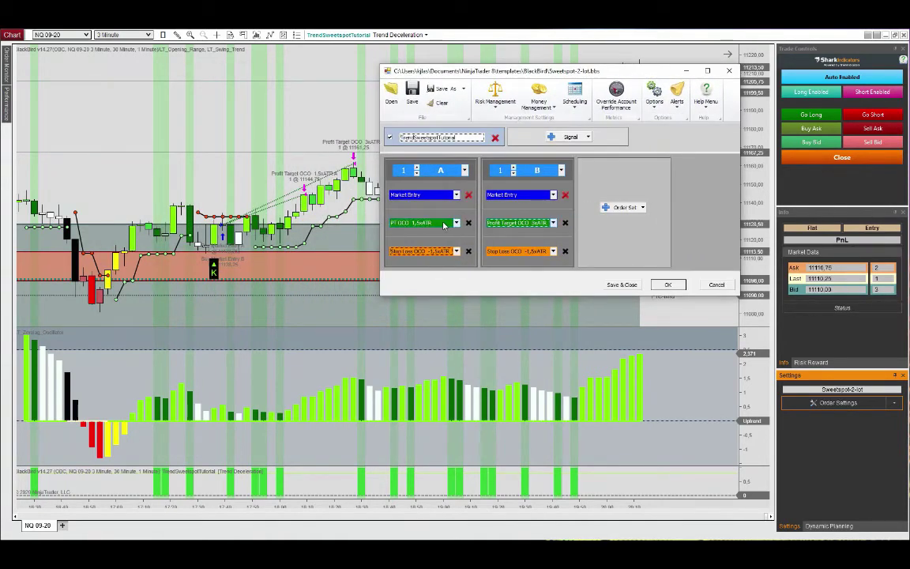
click(523, 223)
drag(626, 73, 573, 242)
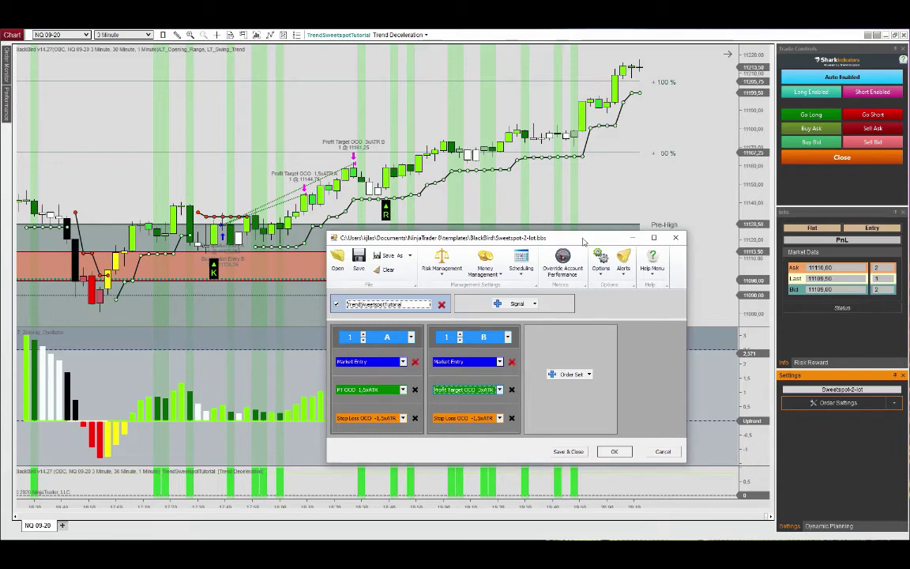
drag(584, 242, 631, 231)
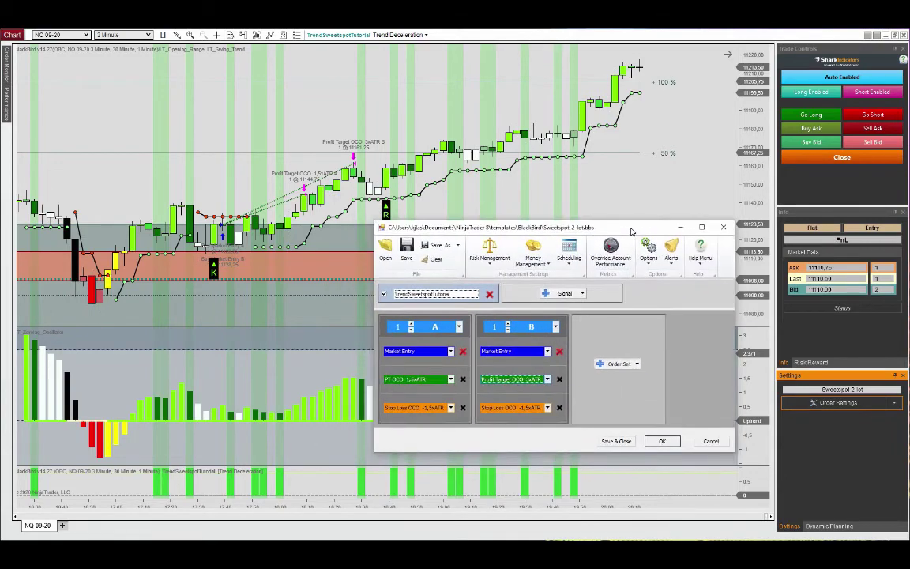
click(614, 442)
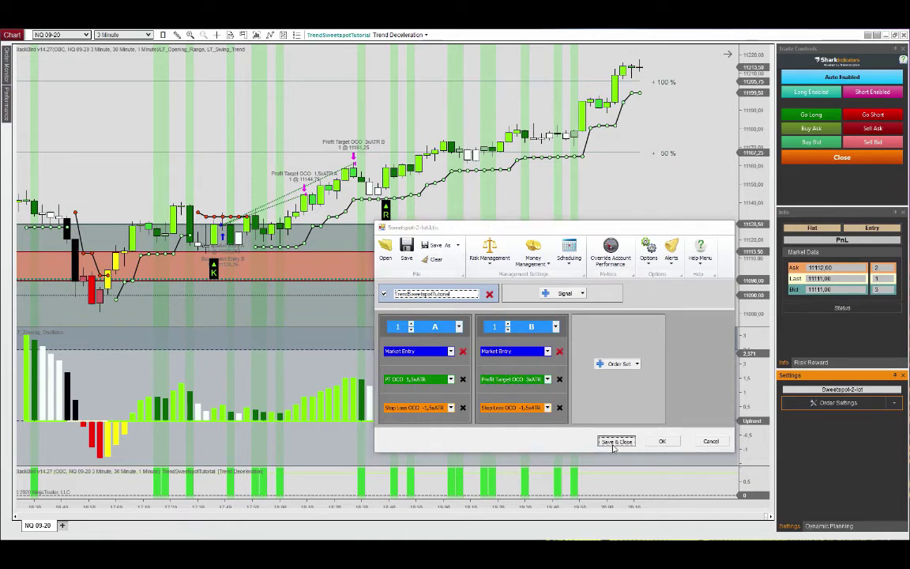
Switch the chart's BloodHound logic to Entry and reload NinjaScript with F5, confirming the restart
click(427, 35)
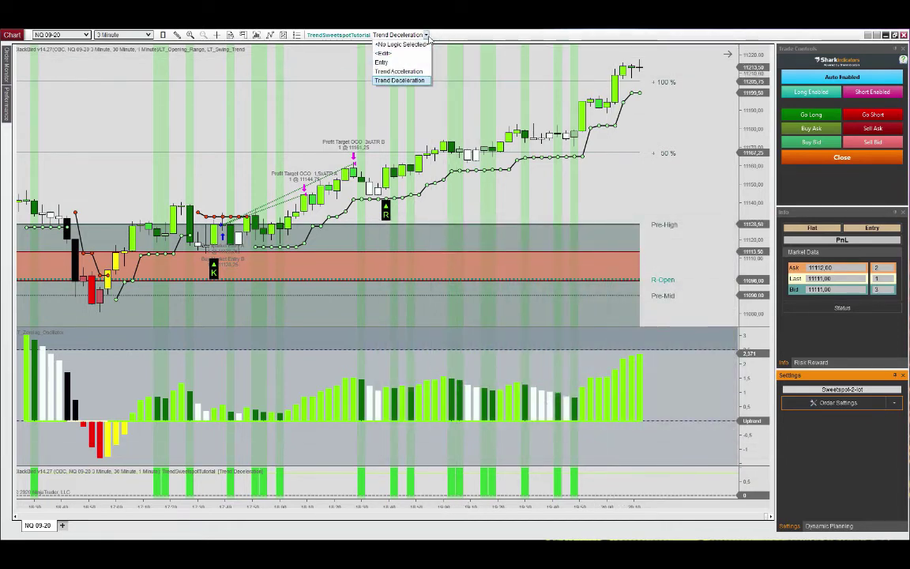
click(418, 63)
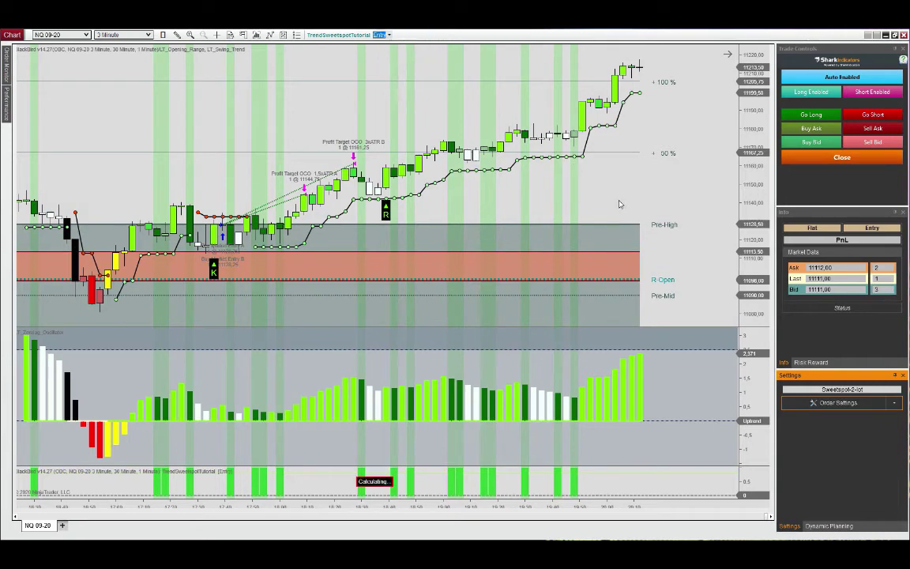
click(619, 205)
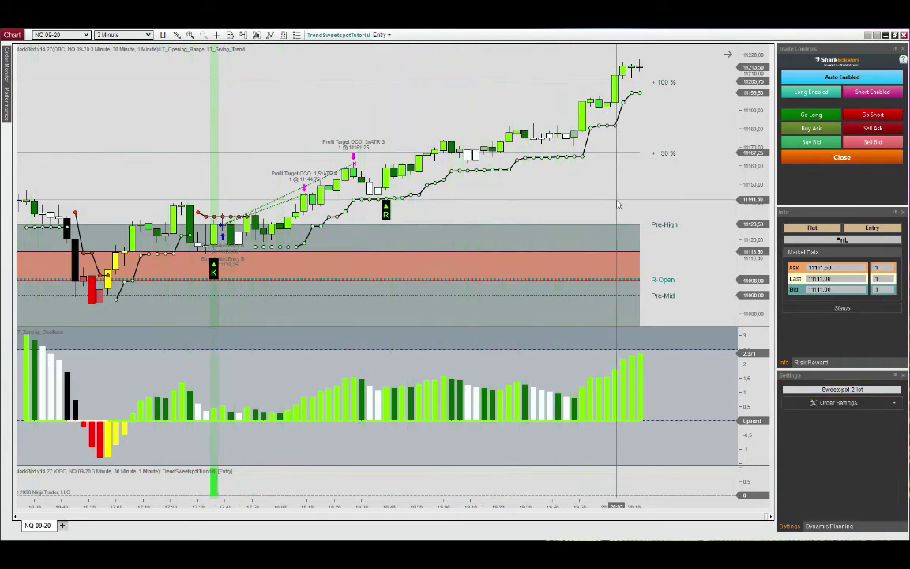
key(F5)
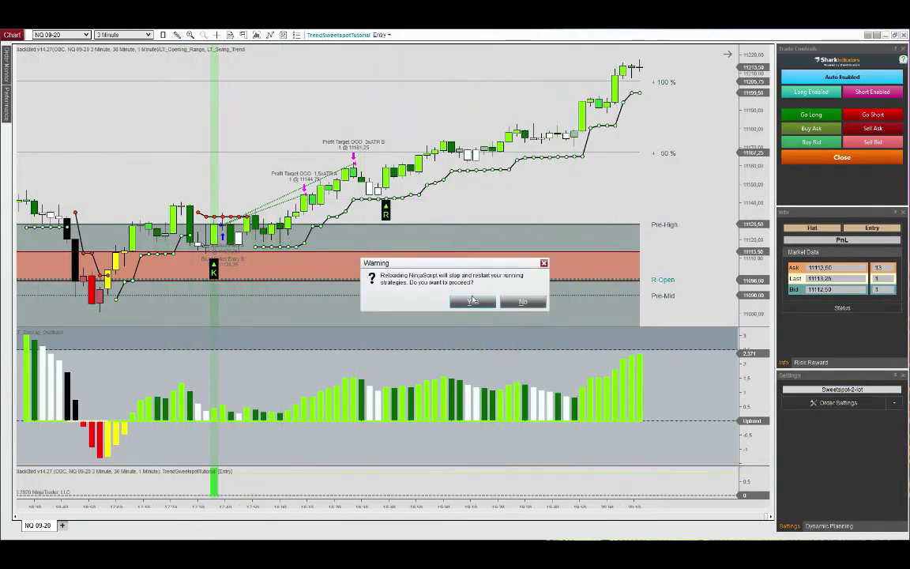
click(471, 301)
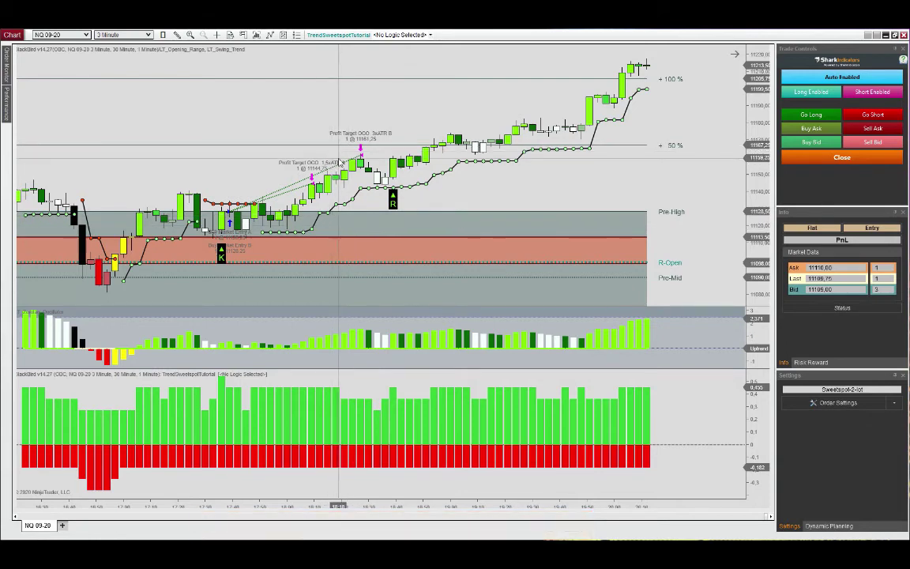
Set the 3xATR profit target's Rule A trigger mode to All (in sequence) and review its BloodHound Signal
drag(876, 117, 659, 83)
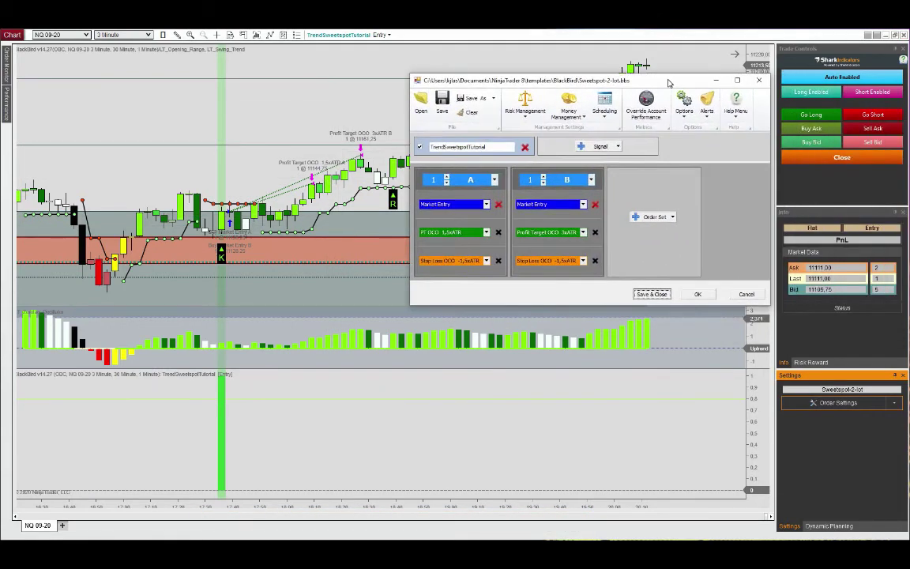
click(563, 234)
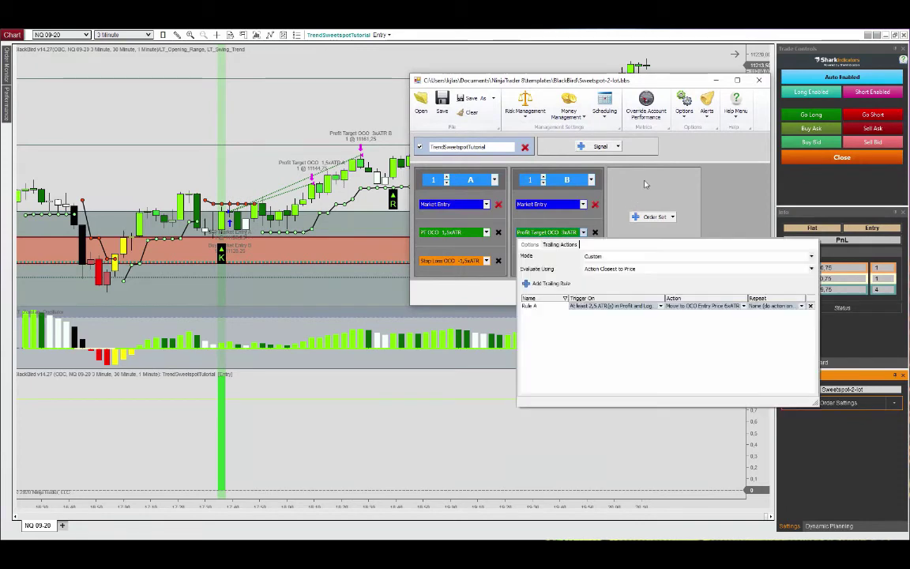
click(653, 307)
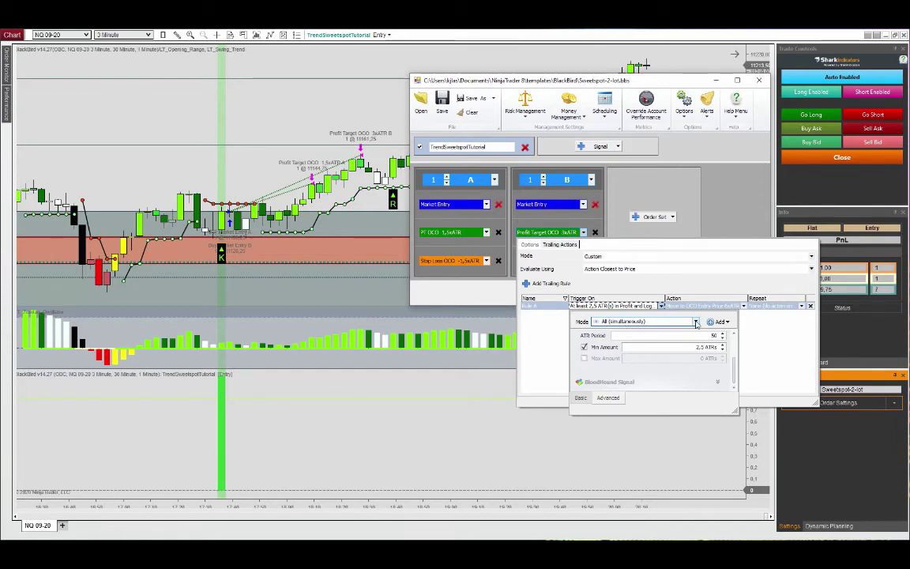
click(697, 322)
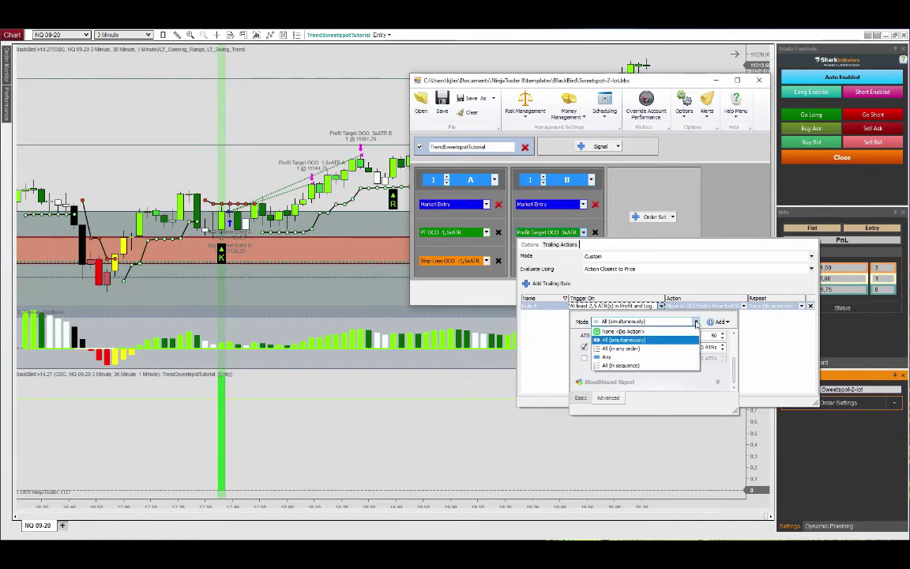
click(651, 366)
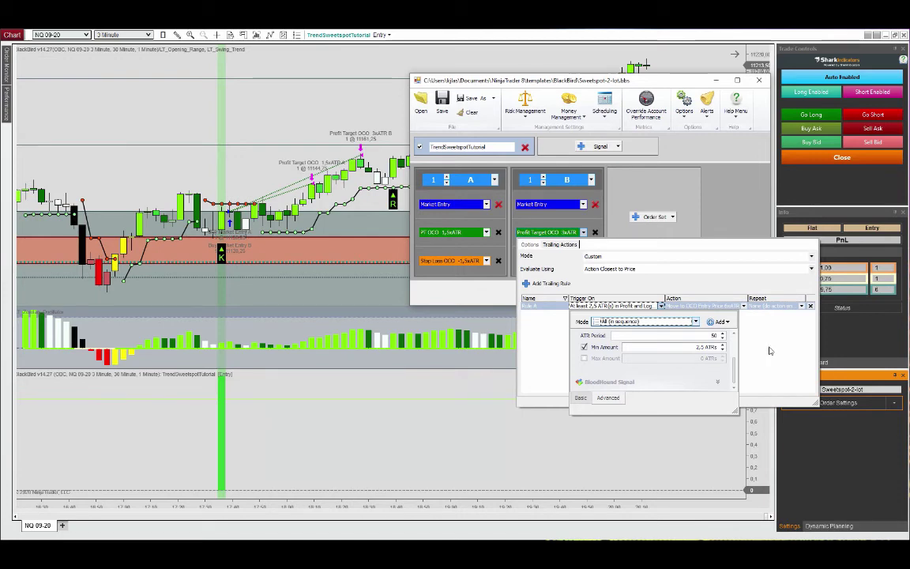
click(696, 322)
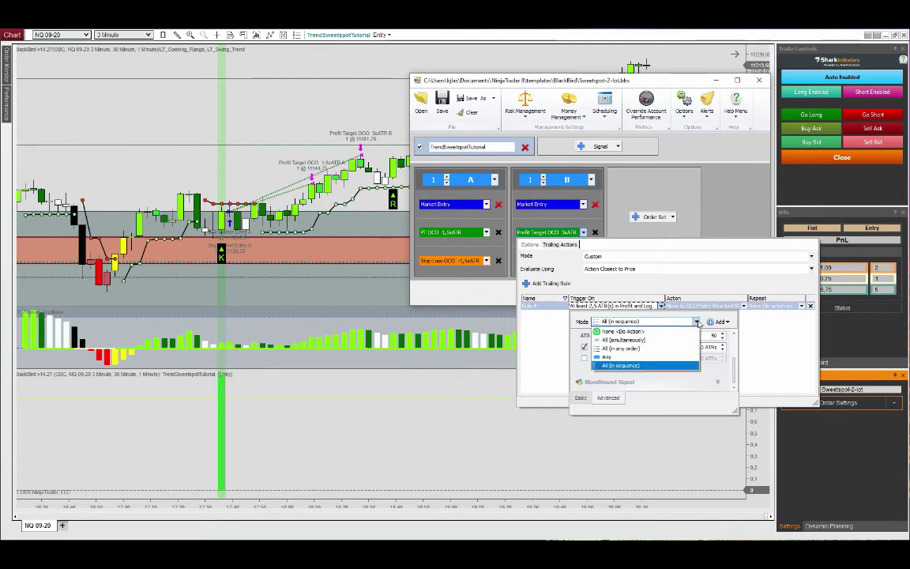
click(664, 365)
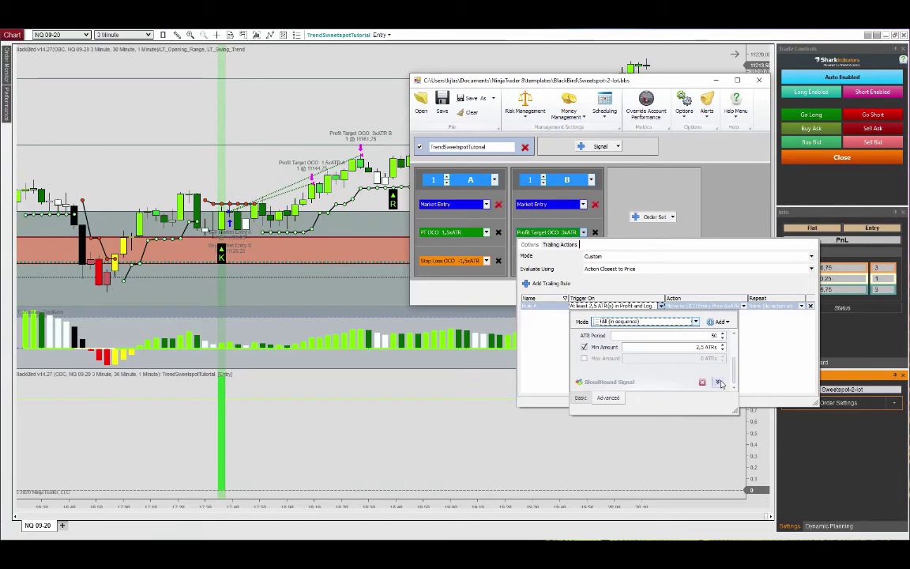
click(719, 382)
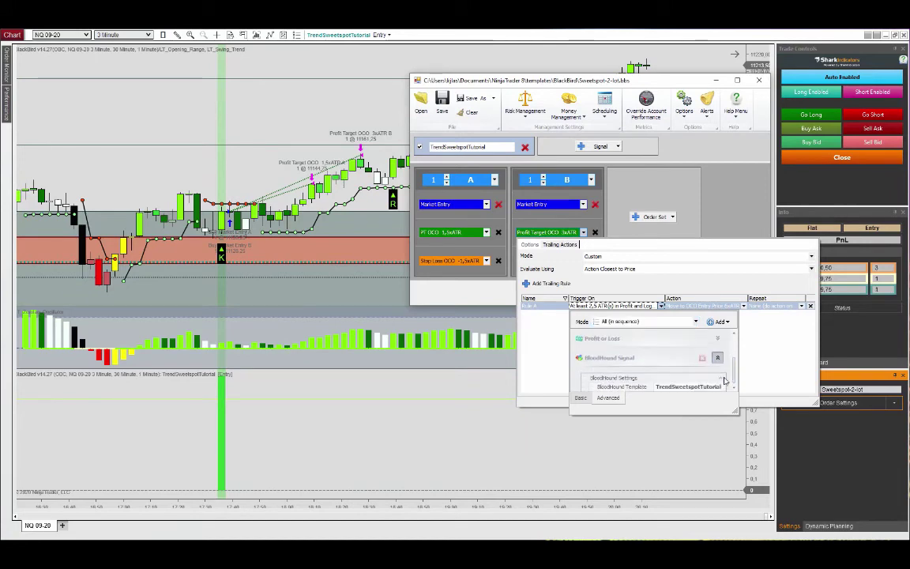
drag(735, 360, 739, 381)
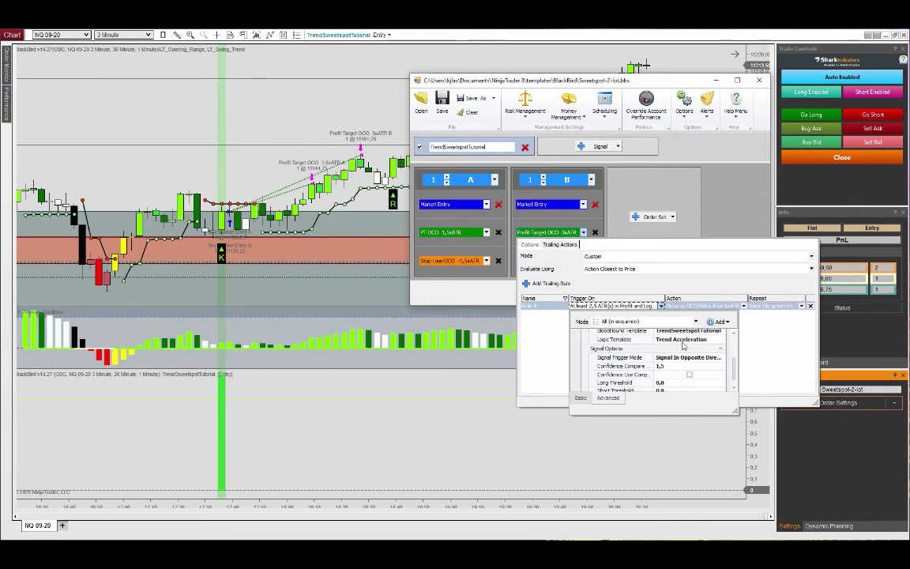
click(776, 357)
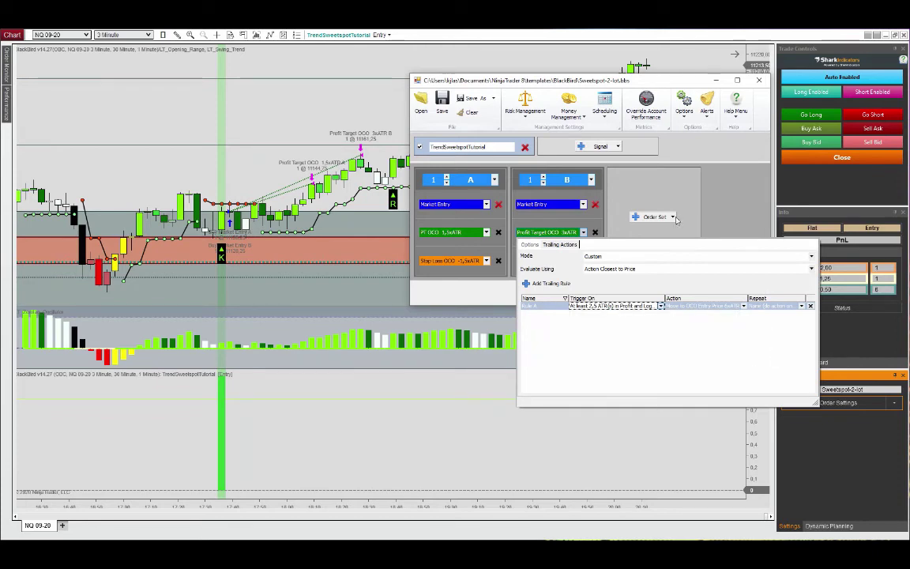
click(740, 217)
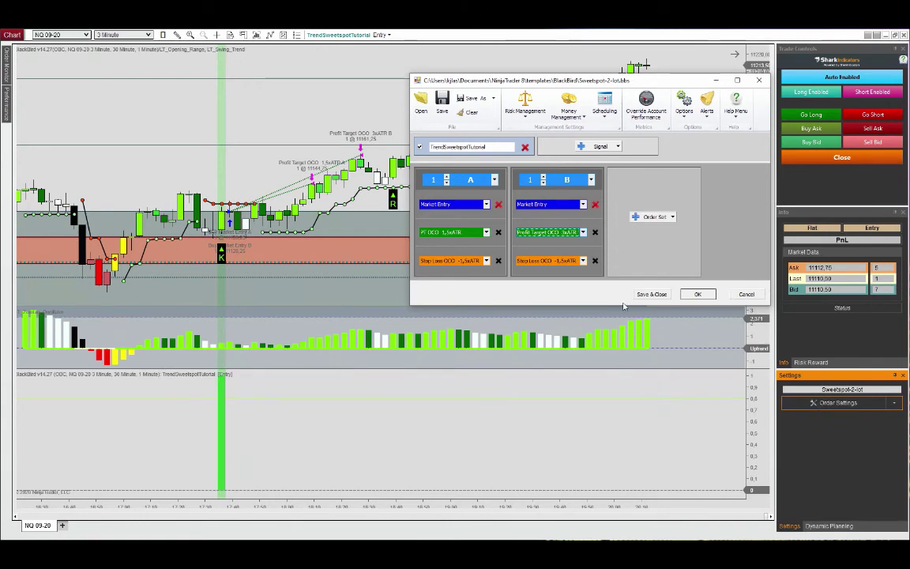
Save the template, then reapply the NQ 09-20 chart's data series via the Days to load field
click(652, 294)
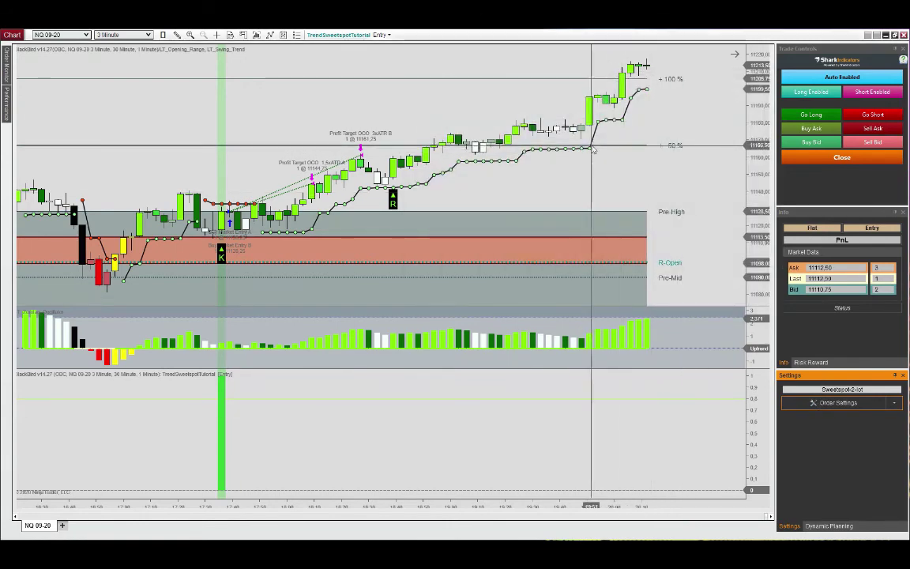
right_click(593, 119)
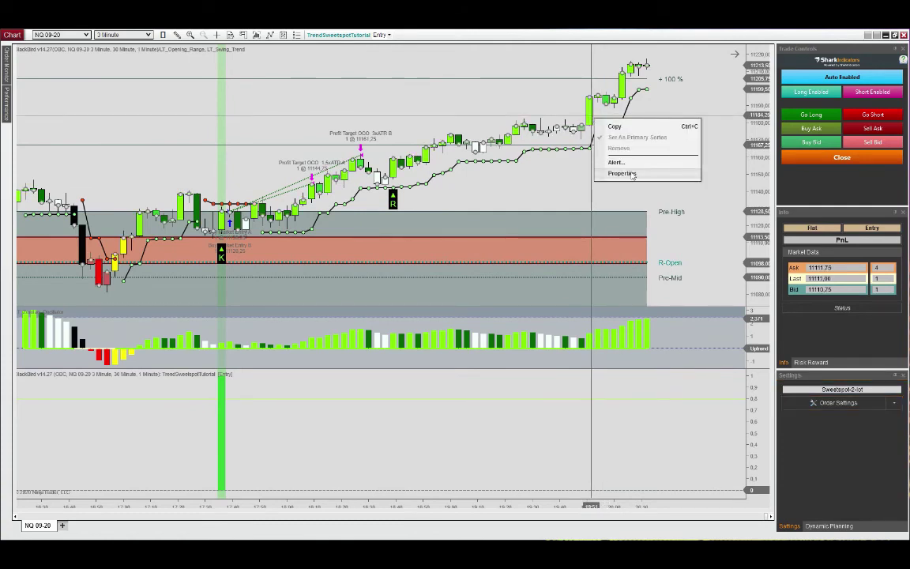
click(628, 173)
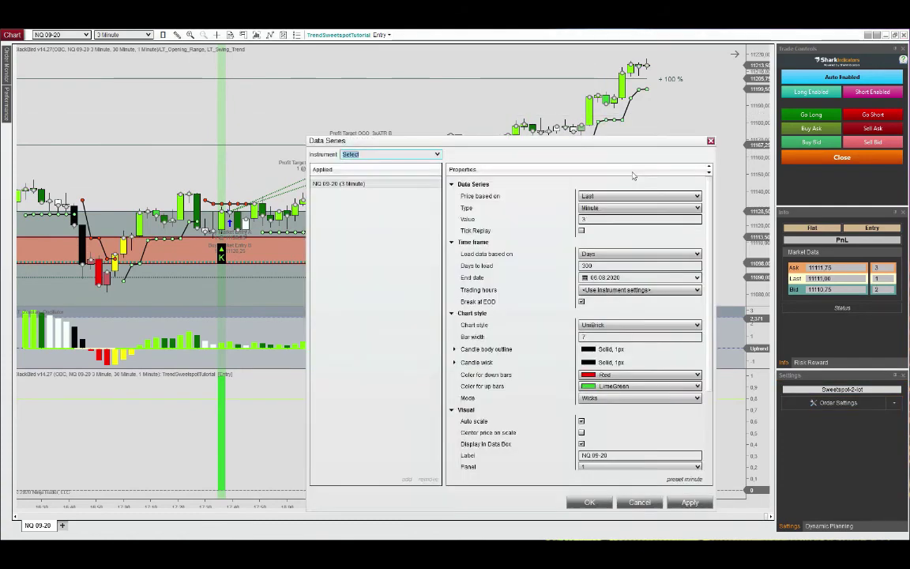
double_click(603, 266)
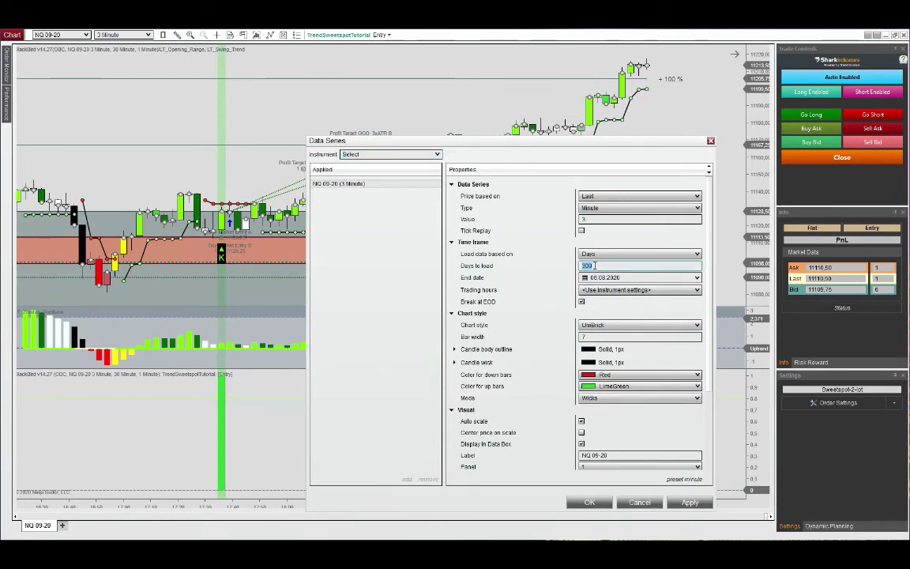
key(Return)
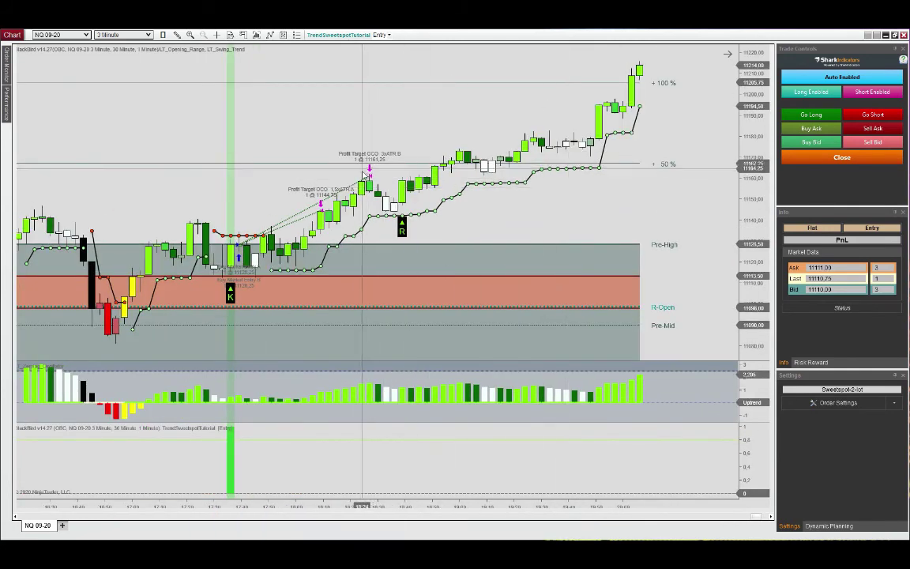
Keep the trigger at Signal In Opposite Direction, save the order settings, and reload NinjaScript with F5
click(864, 401)
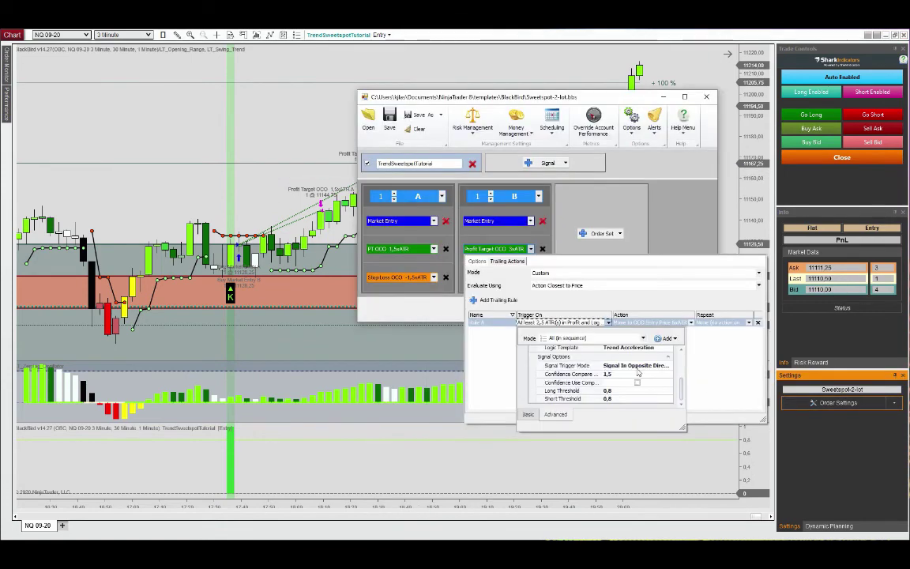
click(668, 366)
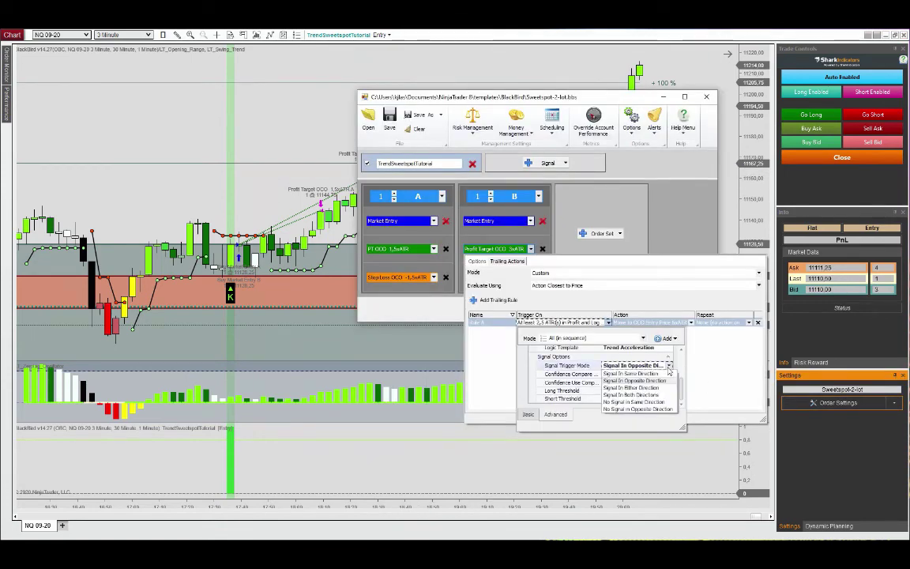
click(701, 370)
click(716, 367)
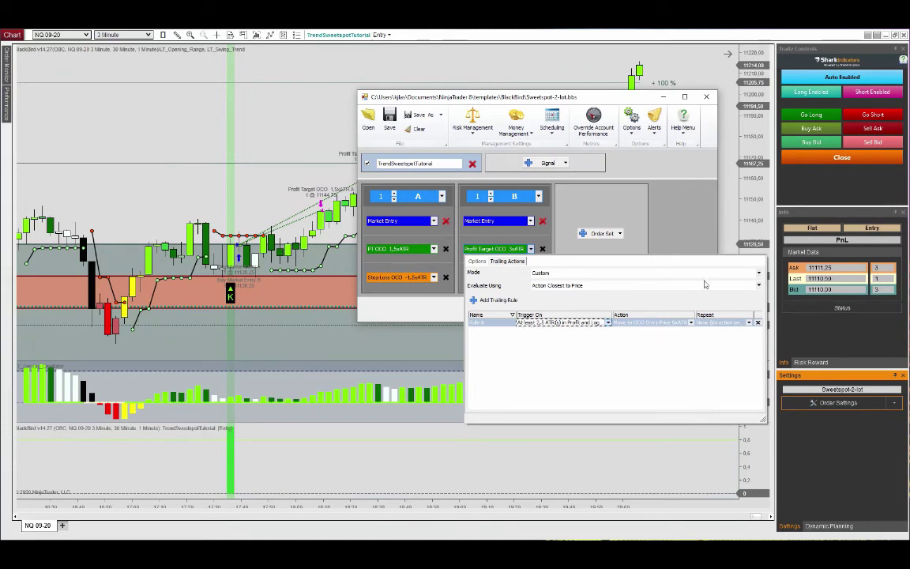
click(699, 229)
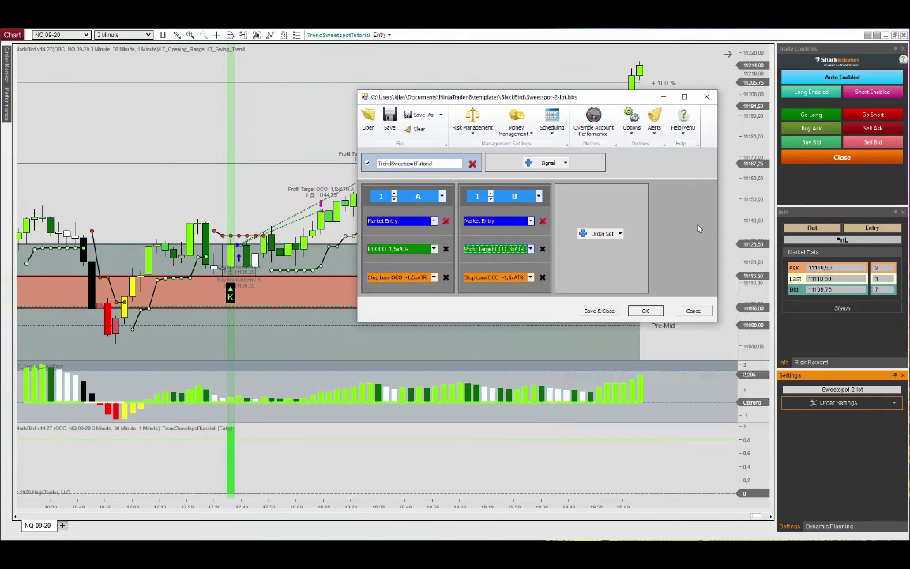
click(601, 311)
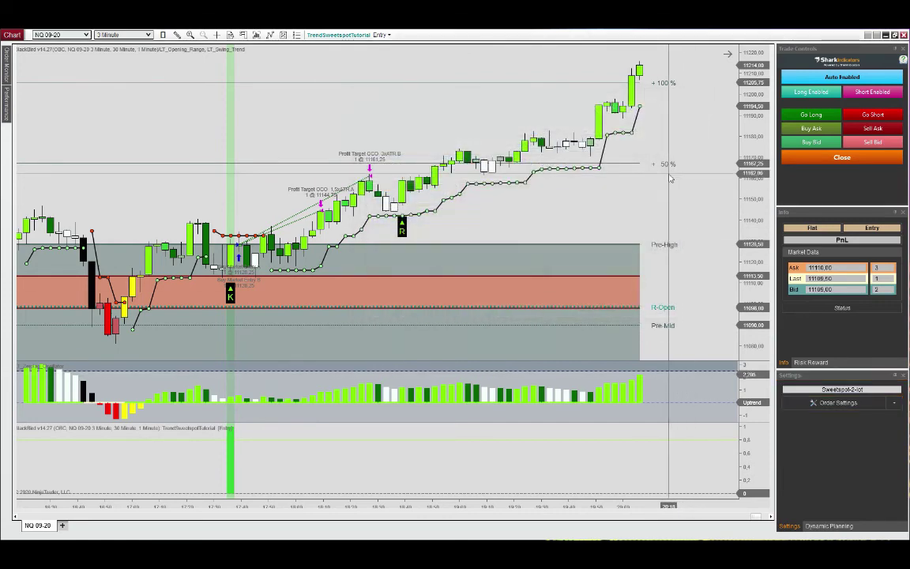
key(F5)
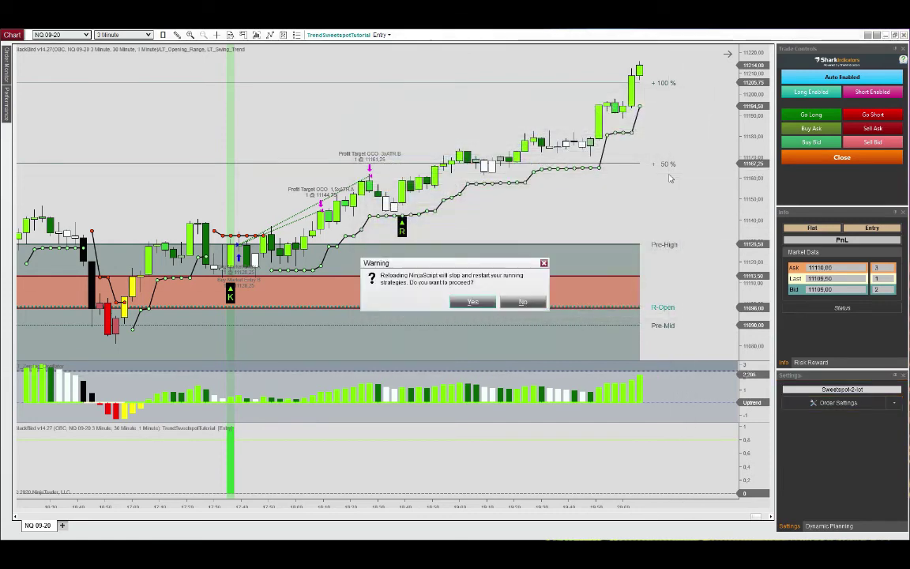
click(521, 302)
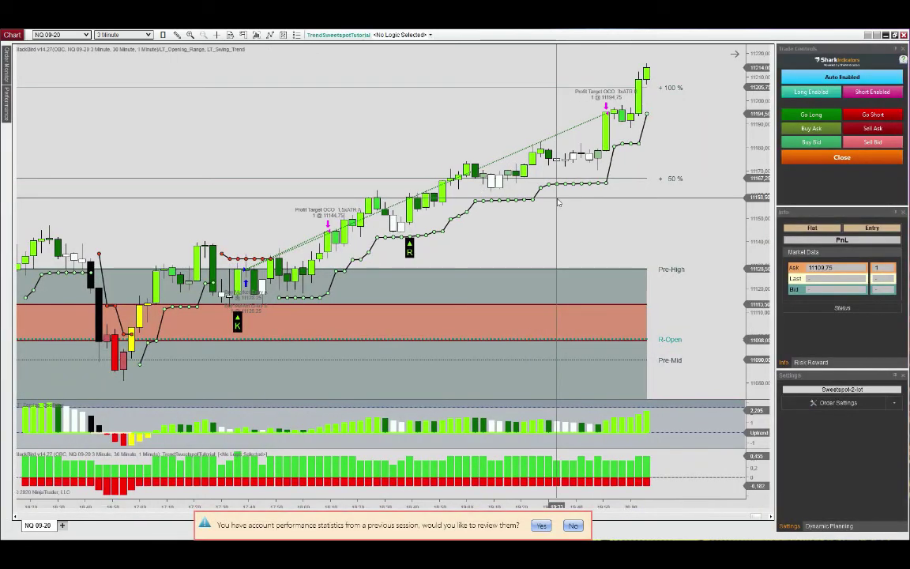
Decline the statistics prompt, preview Trend Acceleration signals, then return the chart logic to Entry
click(575, 526)
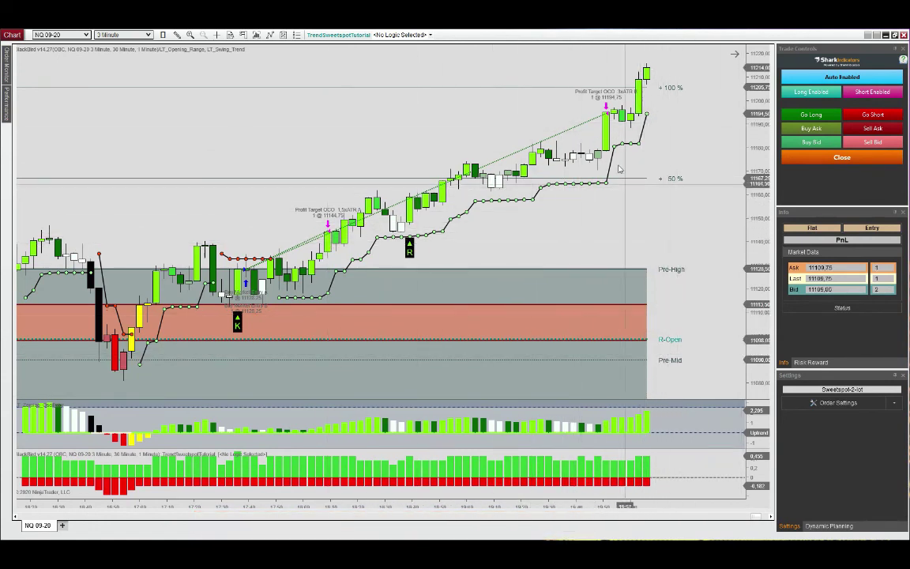
click(404, 35)
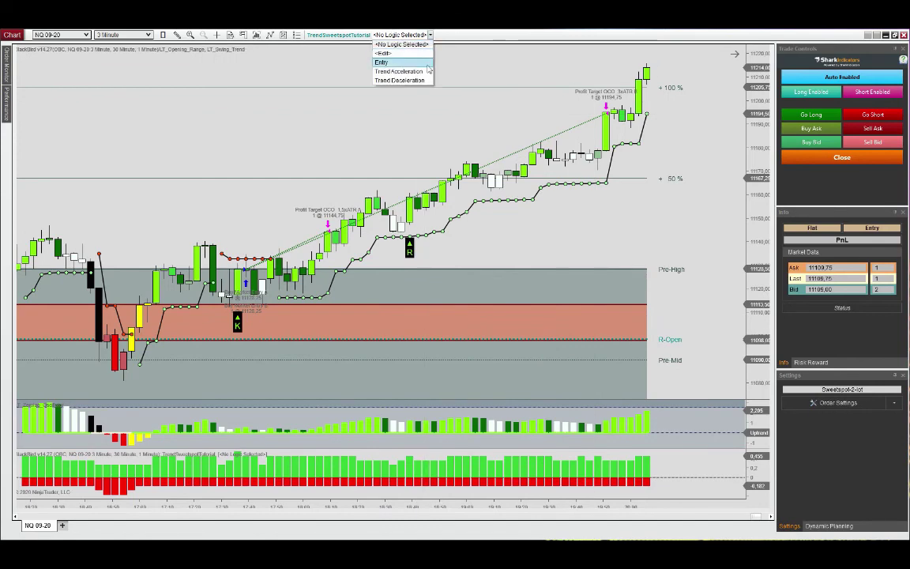
click(419, 68)
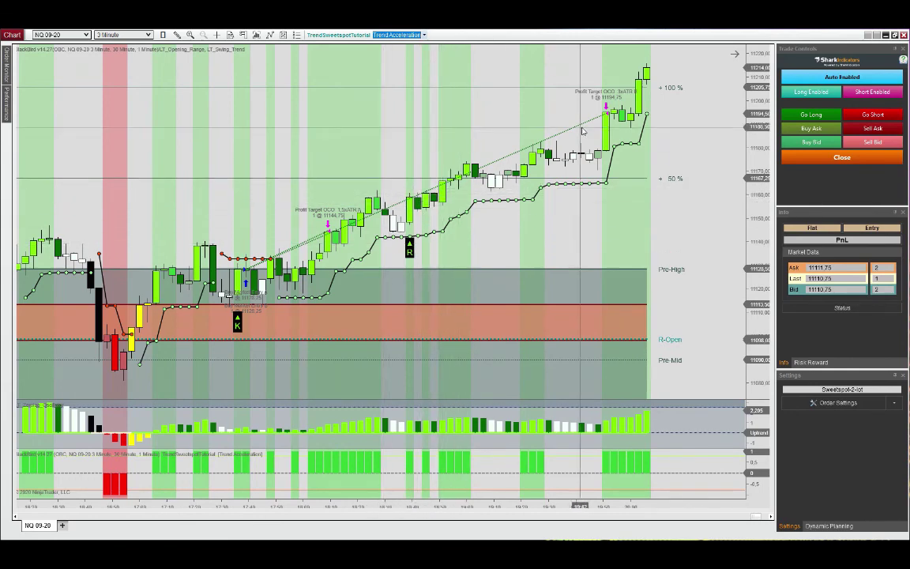
click(385, 35)
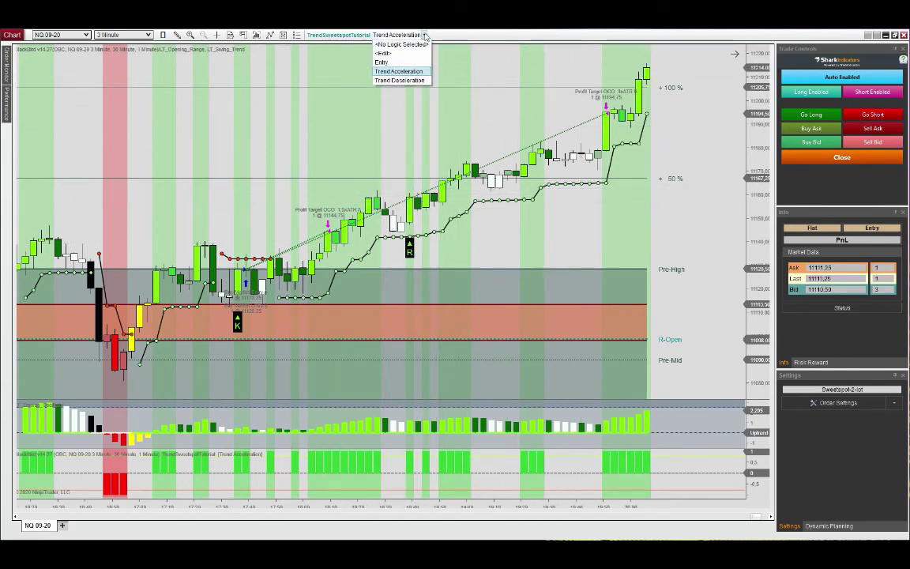
click(413, 62)
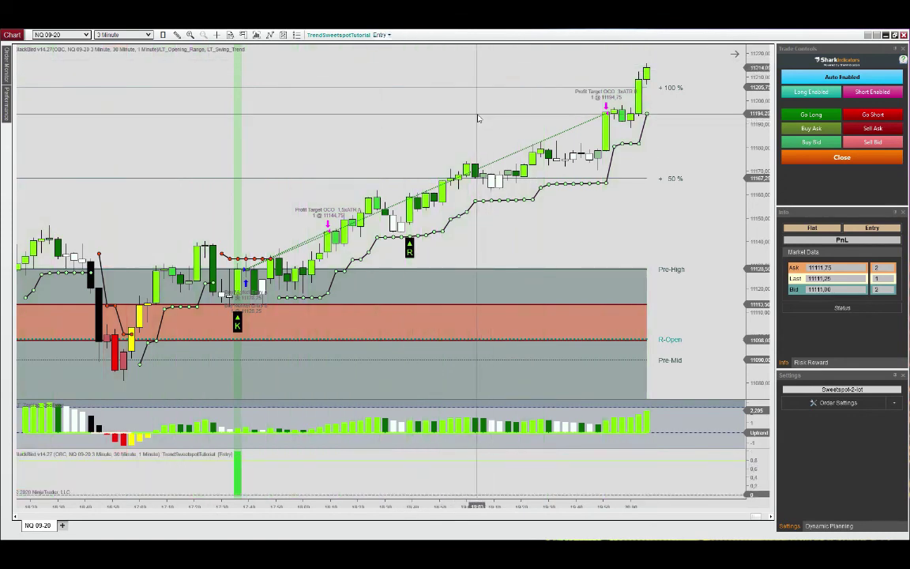
scroll(477, 118, left, 10)
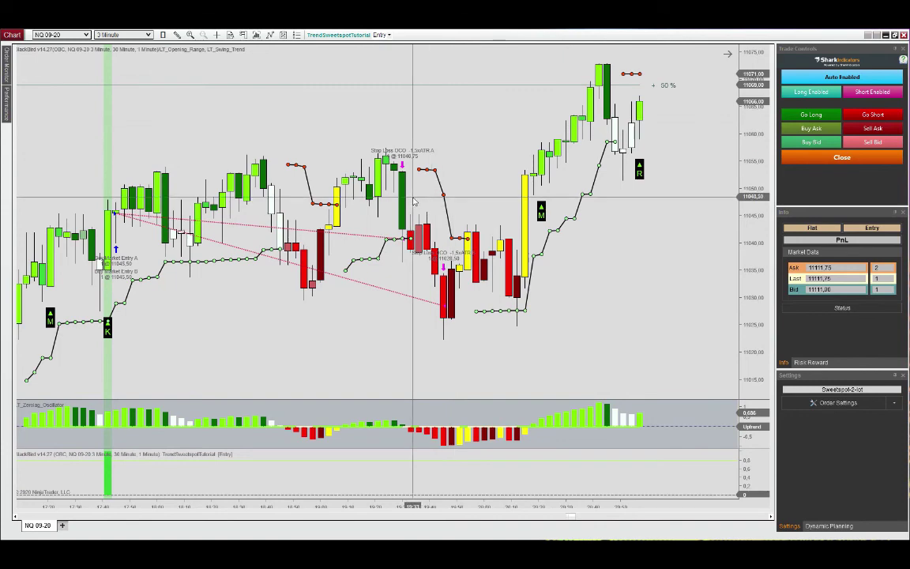
scroll(420, 200, left, 5)
scroll(420, 200, right, 3)
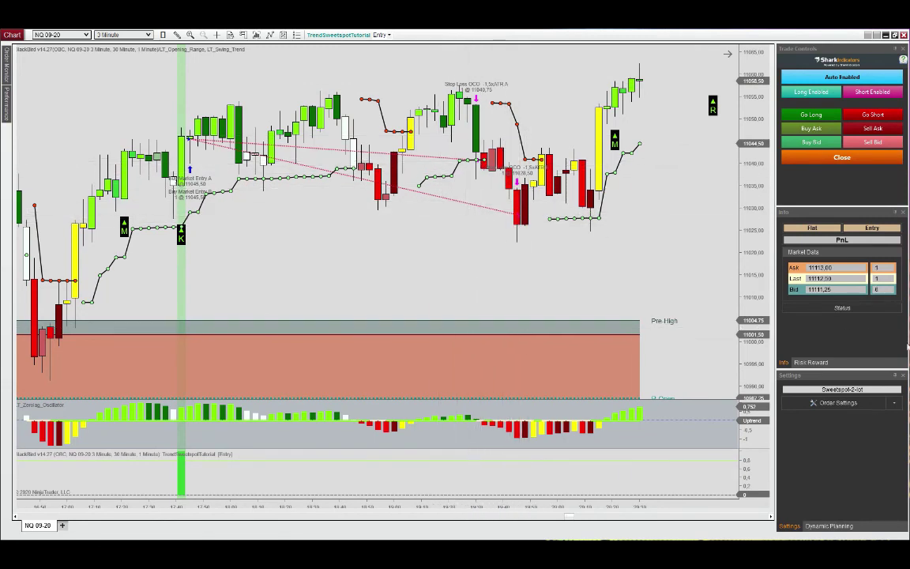
Set leg B's stop-loss Rule B trigger mode to All (in sequence) and save the order settings
click(853, 403)
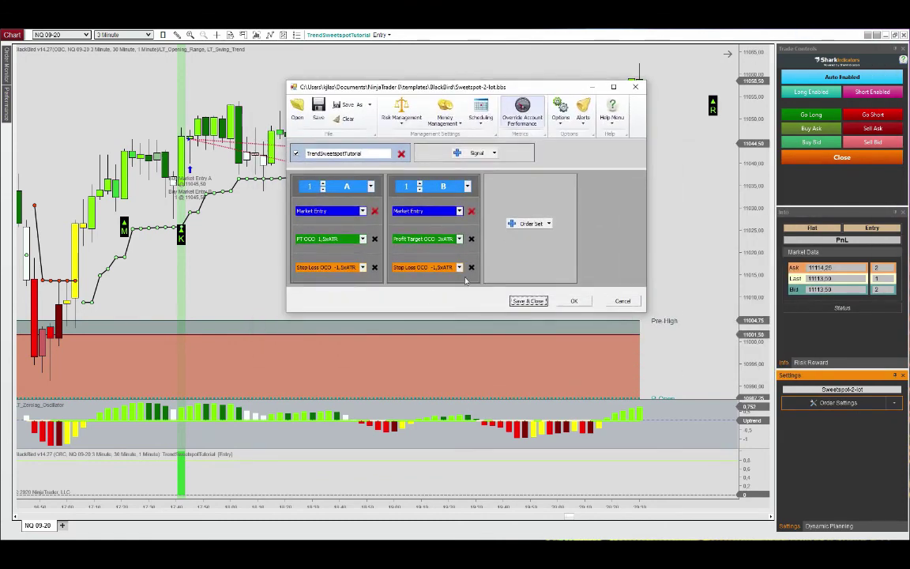
click(440, 268)
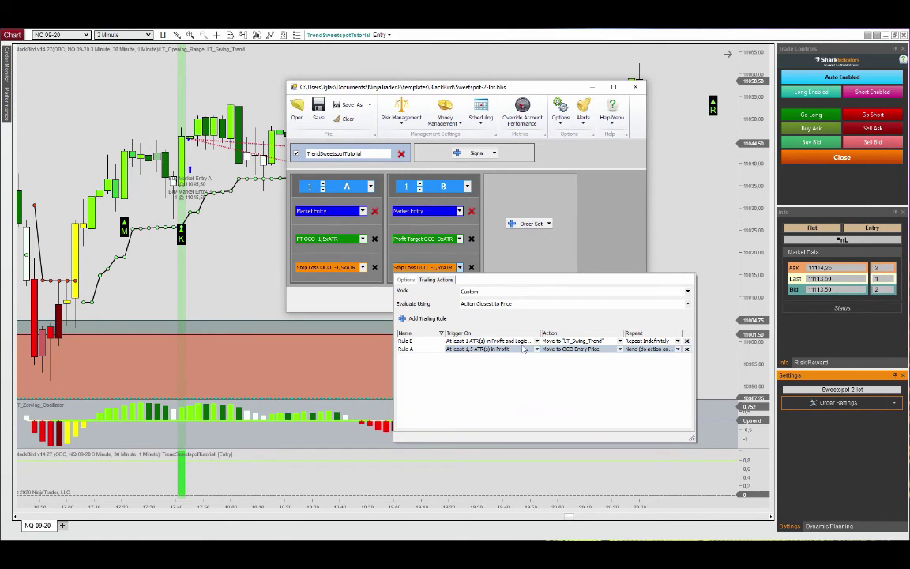
click(523, 342)
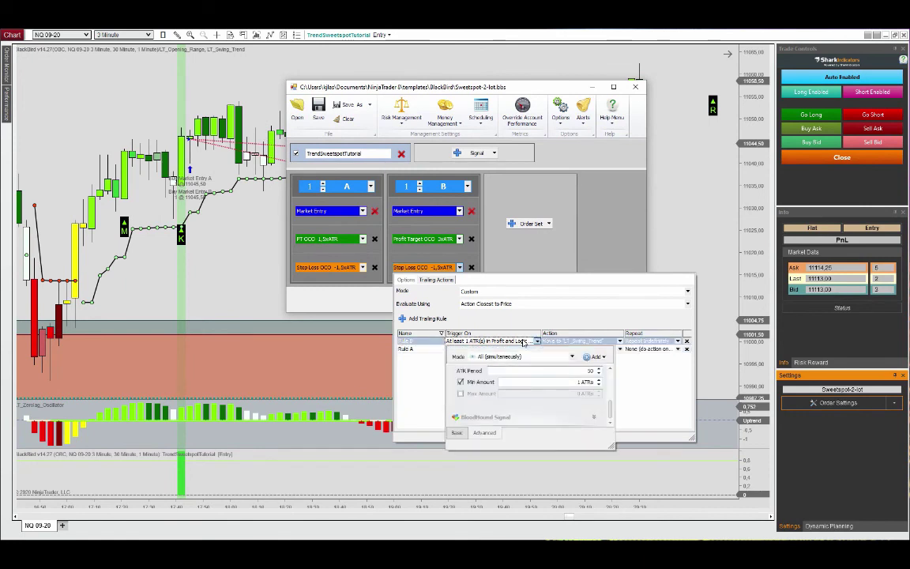
click(572, 357)
click(553, 400)
click(655, 392)
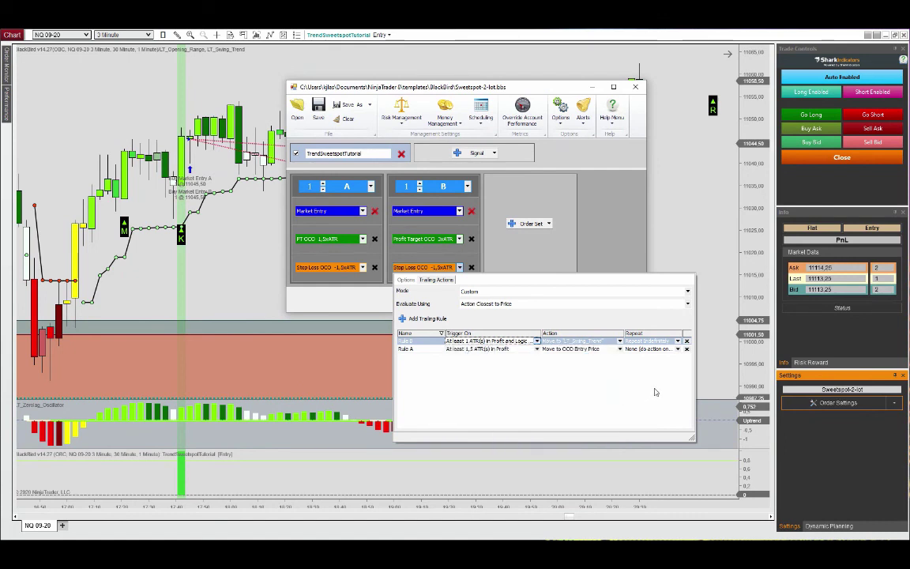
click(619, 256)
click(537, 304)
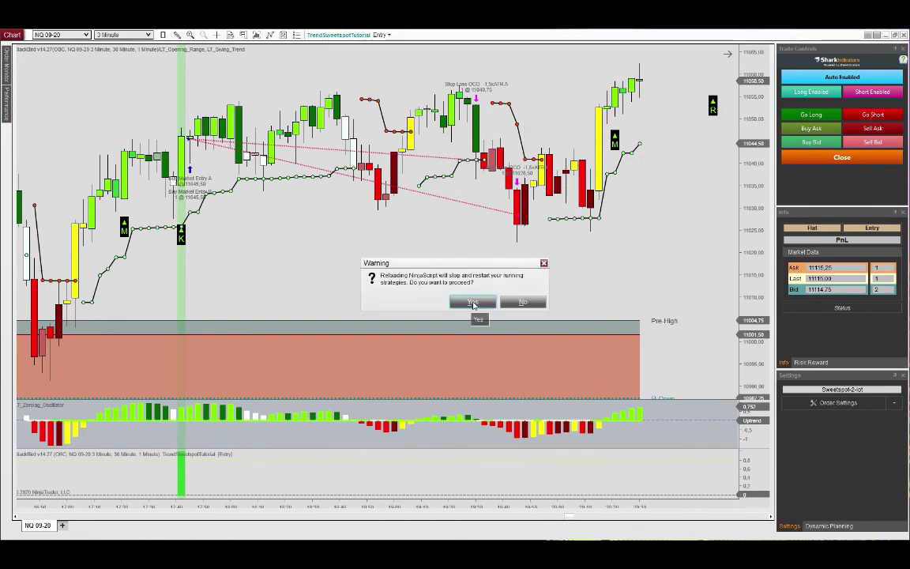
Confirm reloading the strategies and switch the chart's BloodHound logic back to Entry
click(473, 301)
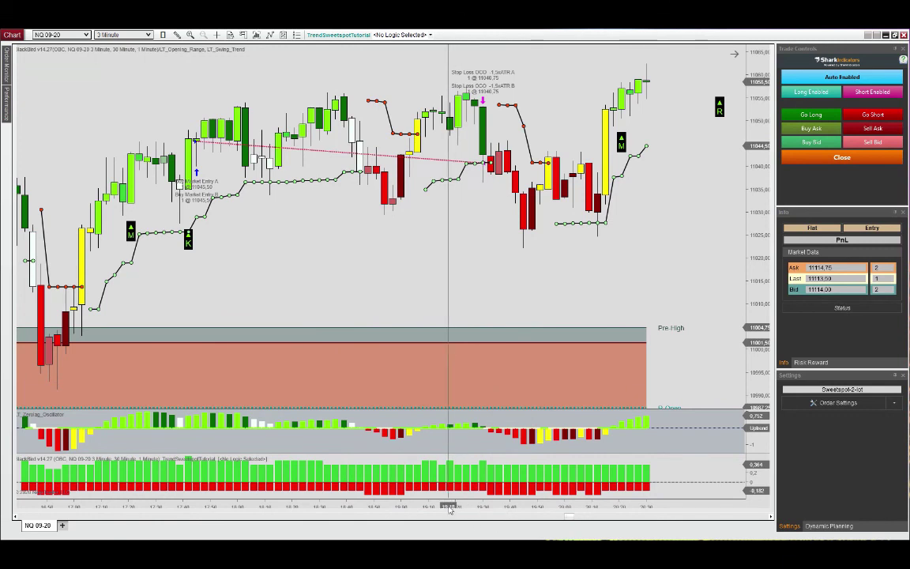
click(431, 36)
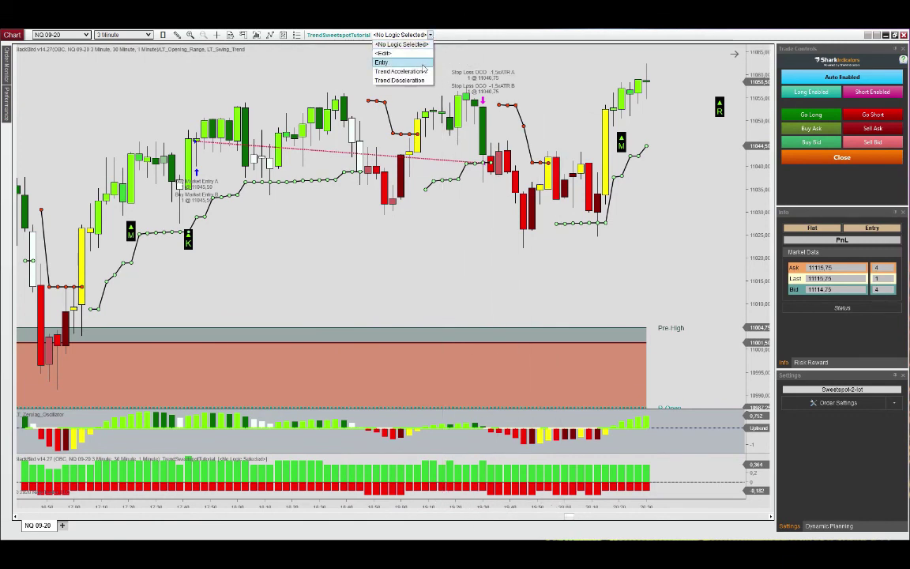
click(423, 63)
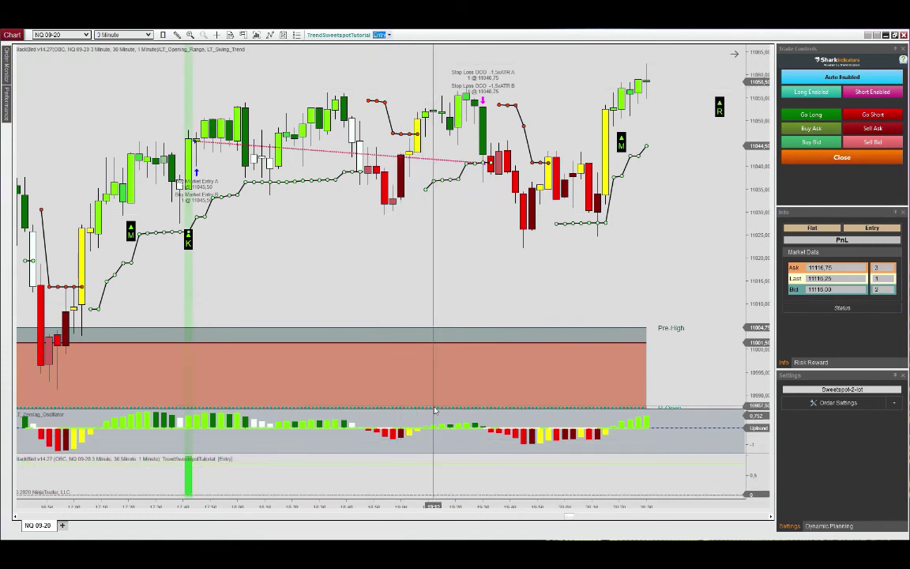
Scroll the chart to review the K long entry and both stop-loss exits
click(474, 281)
scroll(475, 281, up, 10)
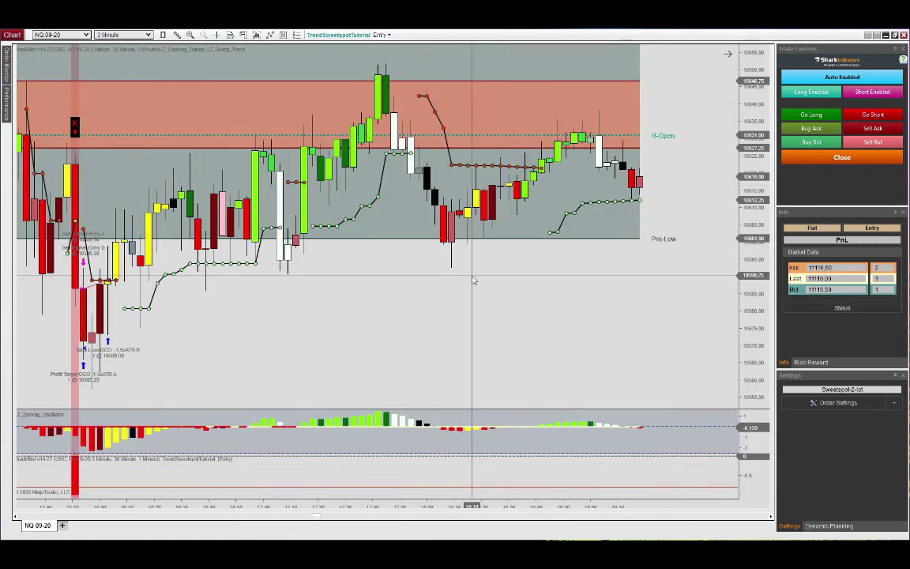
scroll(474, 281, up, 4)
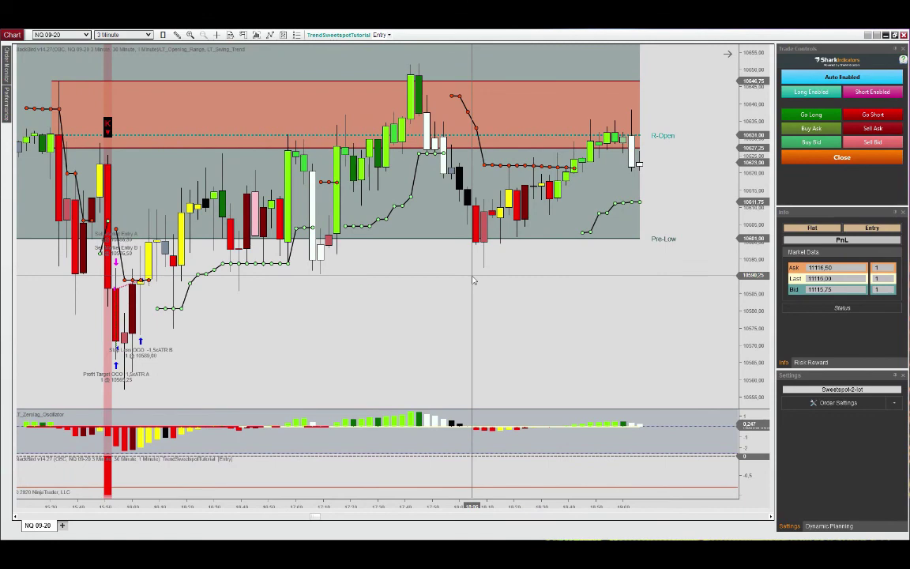
scroll(474, 281, down, 10)
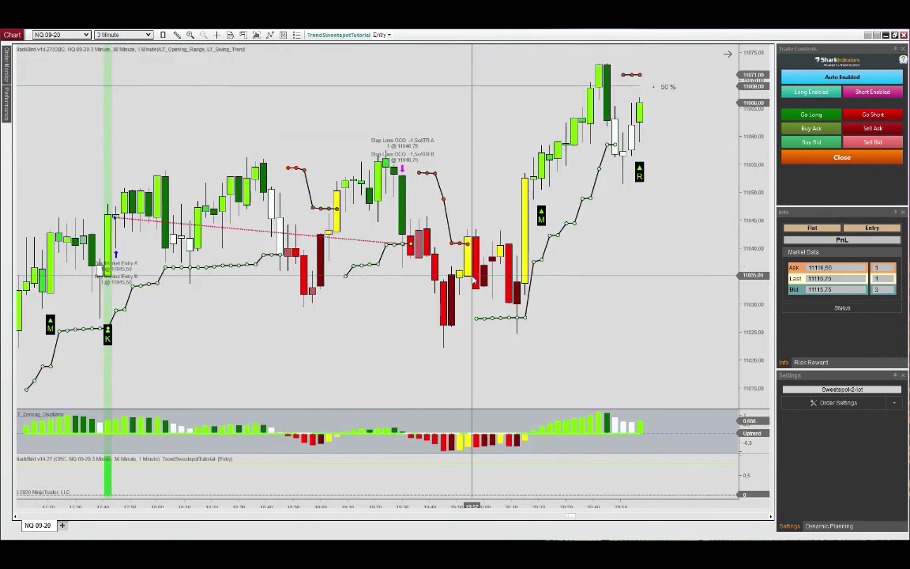